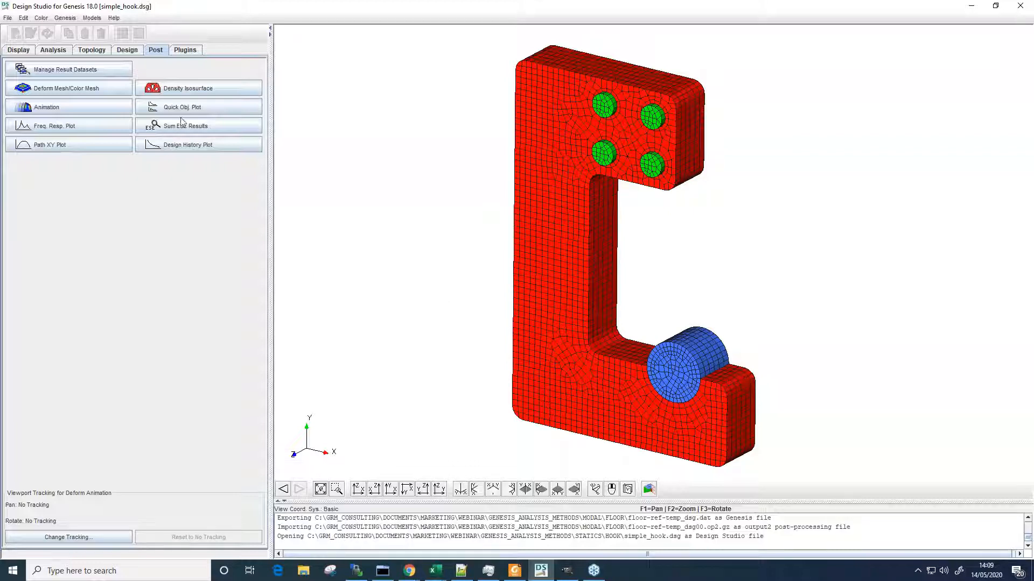
Create a grid-component set named Fixed of type Single-Point Constraints (SPC) and proceed to its grid selection
{"action": "left_click", "coordinate": [54, 49]}
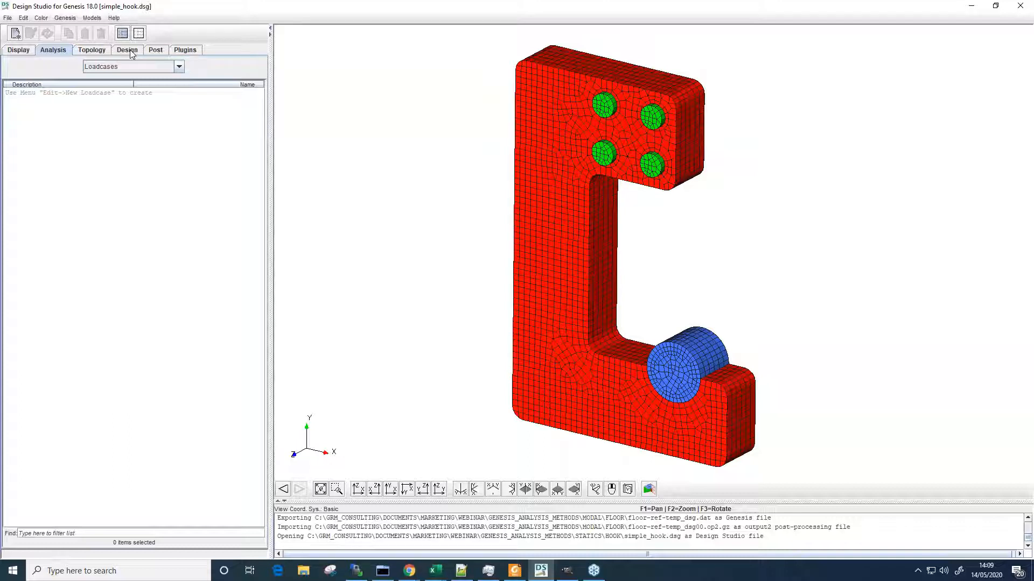
{"action": "left_click", "coordinate": [149, 67]}
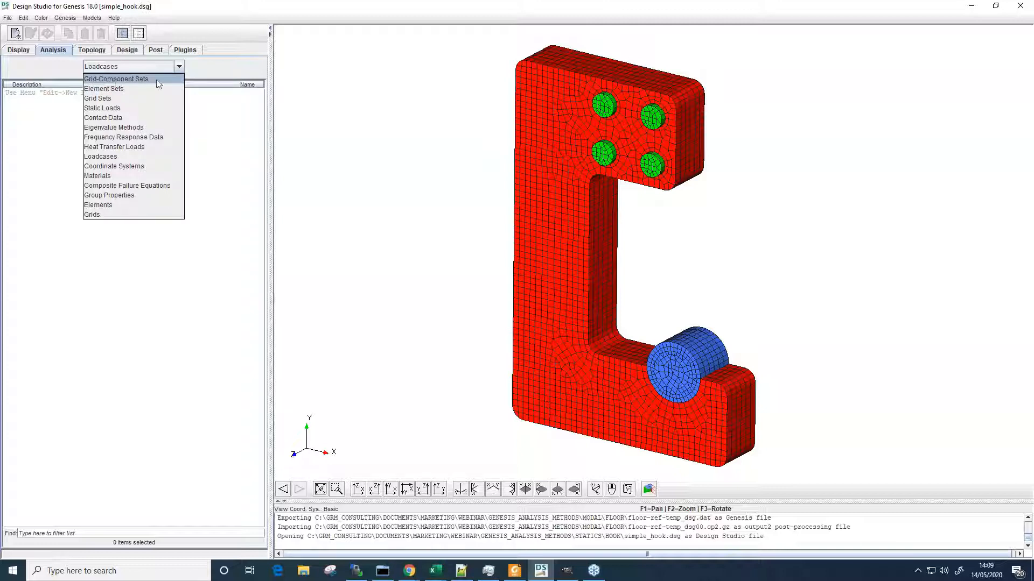
{"action": "left_click", "coordinate": [159, 79]}
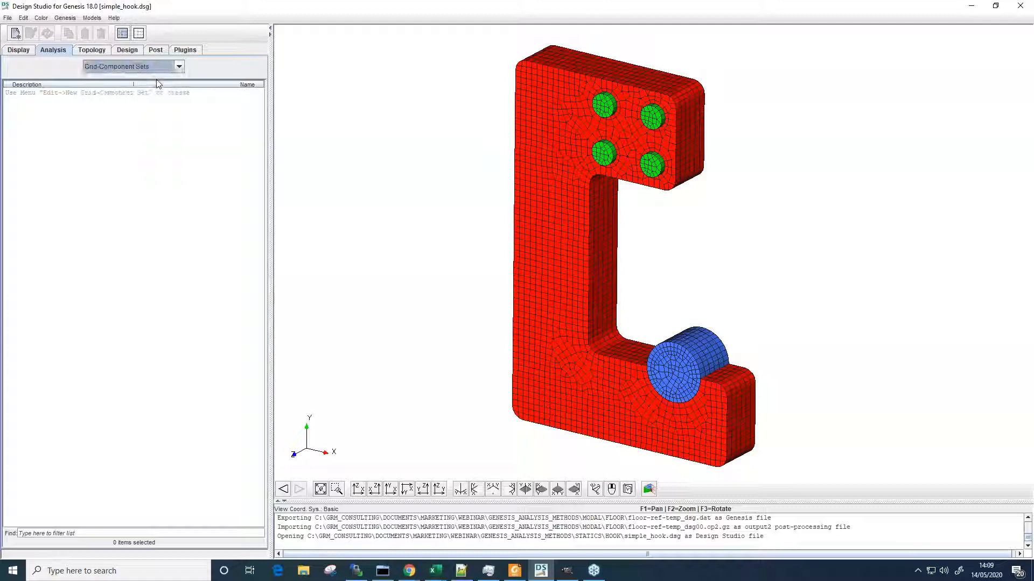
{"action": "left_click", "coordinate": [17, 35]}
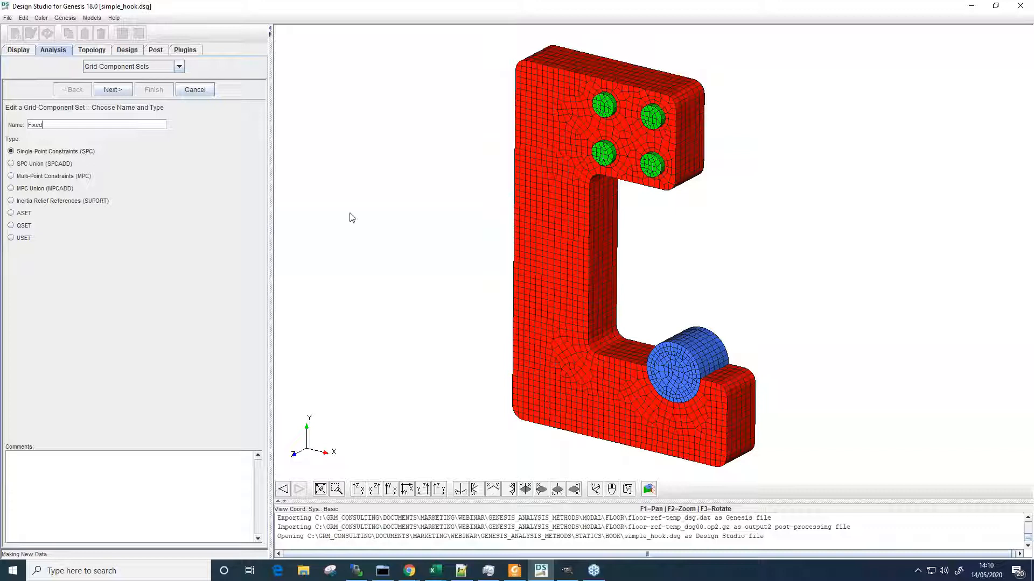
{"action": "left_click", "coordinate": [119, 92]}
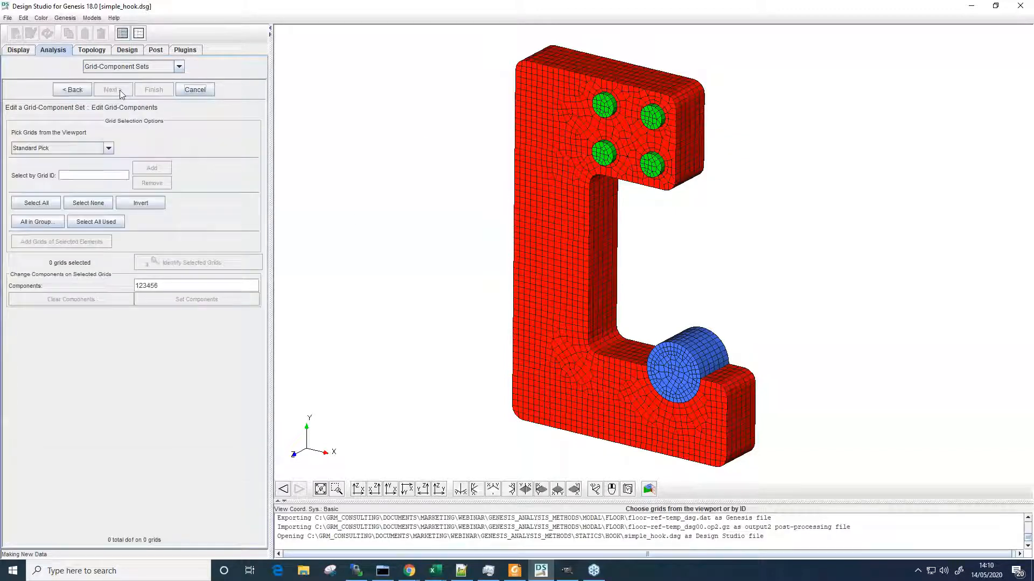
Select the grids on both end faces of all four green pins, picking by feature-bounded surface
{"action": "left_click", "coordinate": [98, 148]}
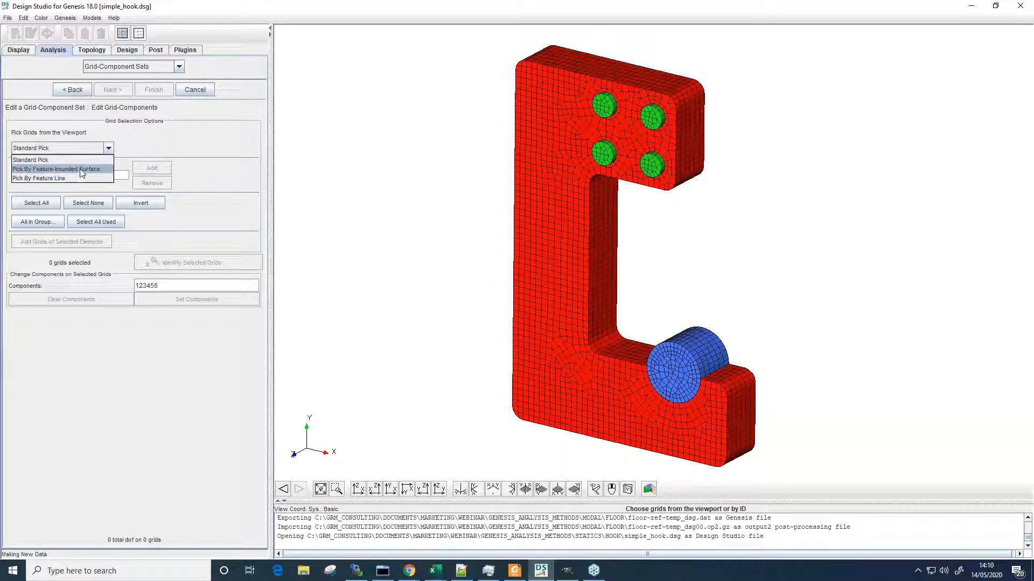
{"action": "left_click", "coordinate": [80, 169]}
{"action": "middle_click_drag", "start_coordinate": [666, 215], "coordinate": [633, 99]}
{"action": "left_click", "coordinate": [605, 104]}
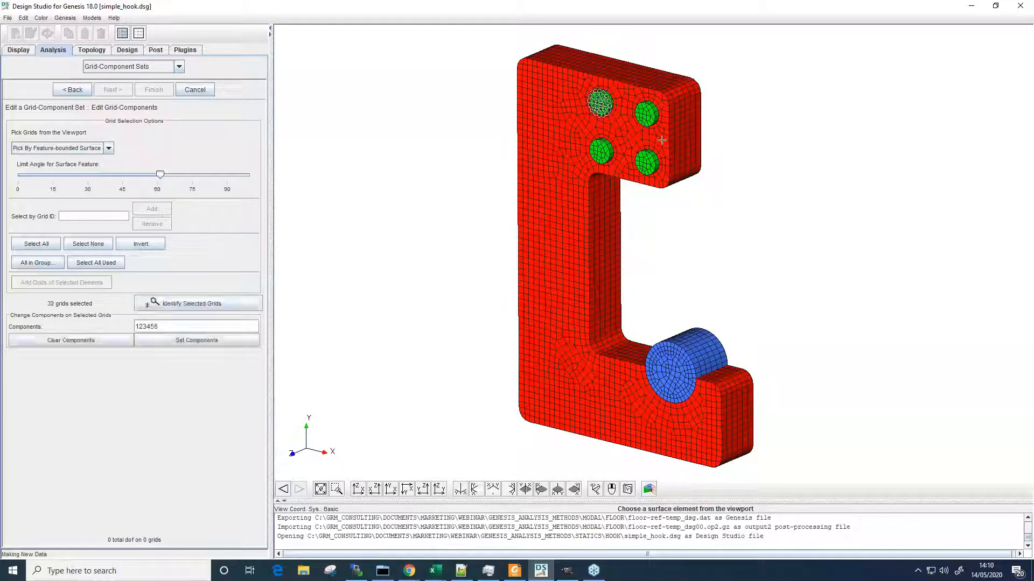
{"action": "left_click", "coordinate": [644, 114]}
{"action": "left_click", "coordinate": [647, 163]}
{"action": "left_click", "coordinate": [605, 157]}
{"action": "mouse_move", "coordinate": [605, 157]}
{"action": "middle_mouse_down"}
{"action": "mouse_move", "coordinate": [619, 172]}
{"action": "mouse_move", "coordinate": [598, 175]}
{"action": "middle_mouse_up"}
{"action": "left_click", "coordinate": [596, 174]}
{"action": "left_click", "coordinate": [615, 144]}
{"action": "left_click", "coordinate": [592, 103]}
{"action": "left_click", "coordinate": [565, 136]}
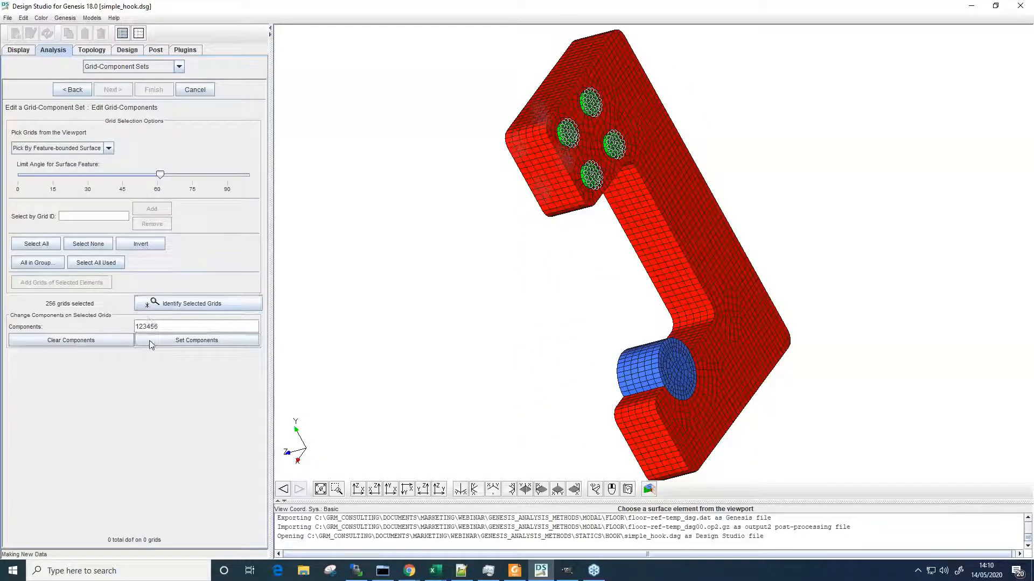
Constrain components 123456 on the selected pin grids and inspect the constraint labels up close
{"action": "left_click", "coordinate": [185, 301]}
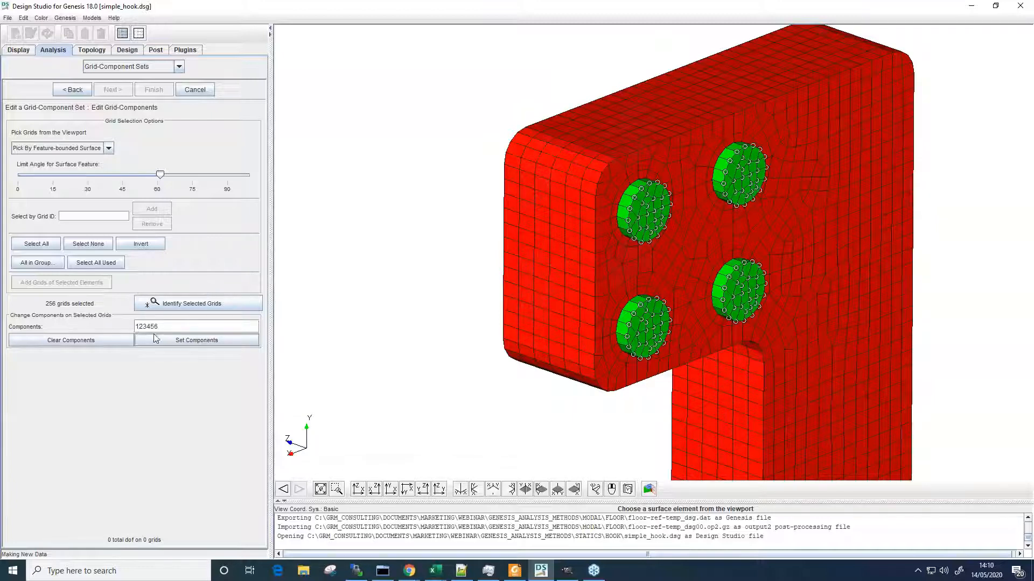
{"action": "mouse_move", "coordinate": [158, 327]}
{"action": "left_mouse_down"}
{"action": "mouse_move", "coordinate": [134, 327]}
{"action": "mouse_move", "coordinate": [162, 326]}
{"action": "left_mouse_up"}
{"action": "left_click", "coordinate": [140, 327]}
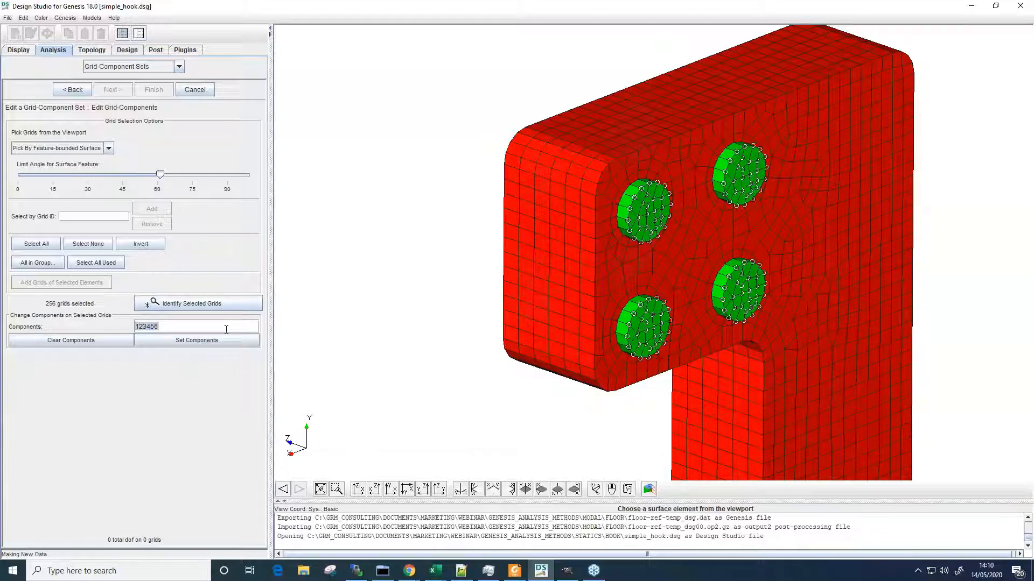
{"action": "left_click", "coordinate": [205, 341]}
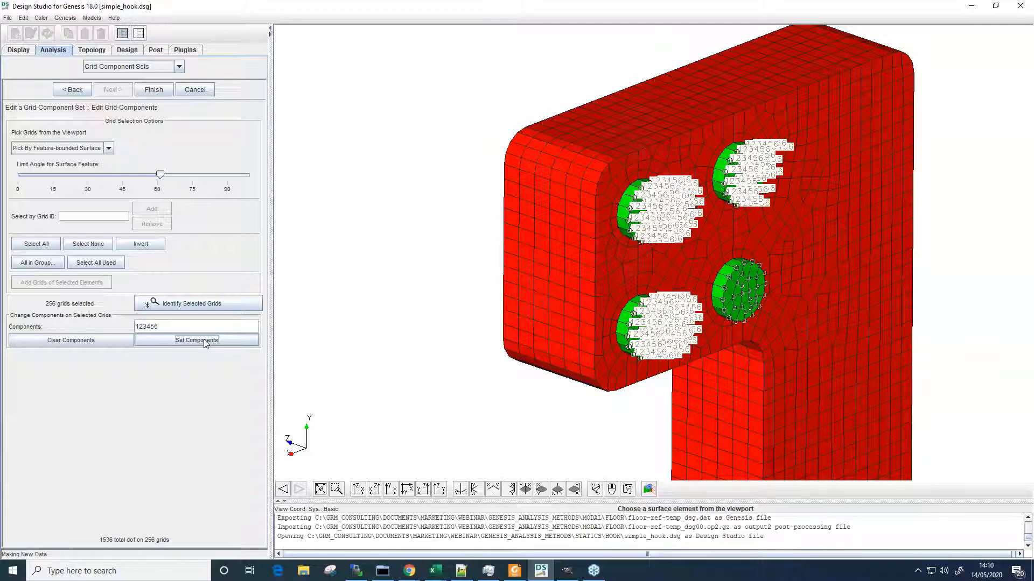
{"action": "middle_click_drag", "start_coordinate": [681, 336], "coordinate": [677, 327]}
{"action": "scroll", "coordinate": [677, 327], "scroll_direction": "up", "scroll_amount": 2}
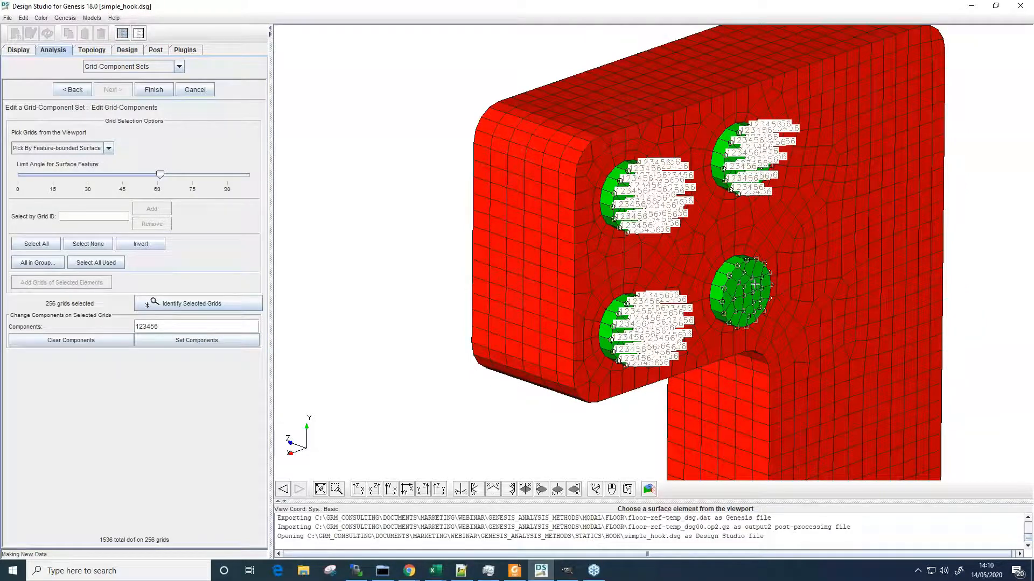
{"action": "scroll", "coordinate": [756, 277], "scroll_direction": "up", "scroll_amount": 1}
{"action": "scroll", "coordinate": [755, 277], "scroll_direction": "up", "scroll_amount": 3}
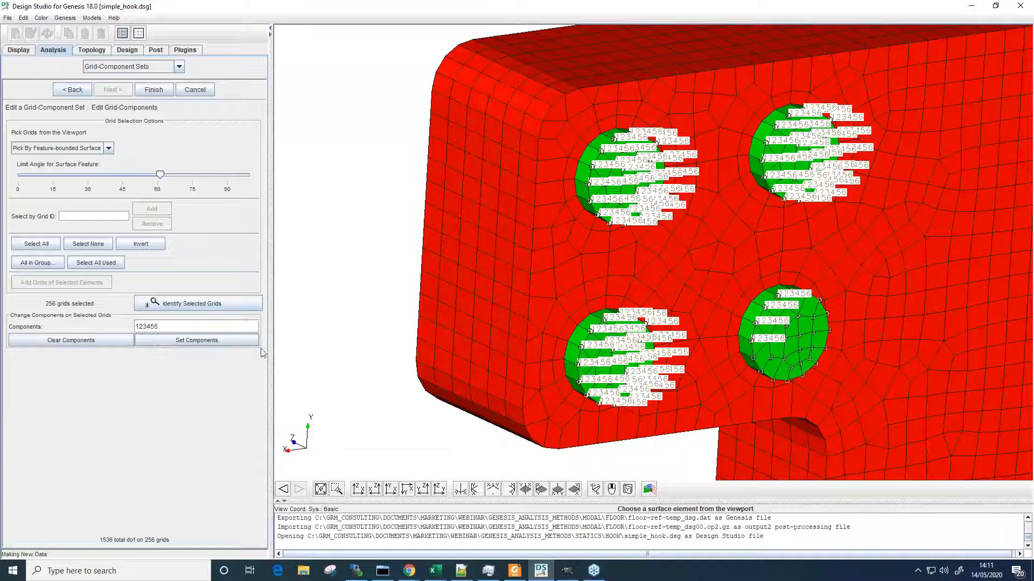
{"action": "scroll", "coordinate": [649, 312], "scroll_direction": "up", "scroll_amount": 5}
{"action": "scroll", "coordinate": [647, 311], "scroll_direction": "up", "scroll_amount": 3}
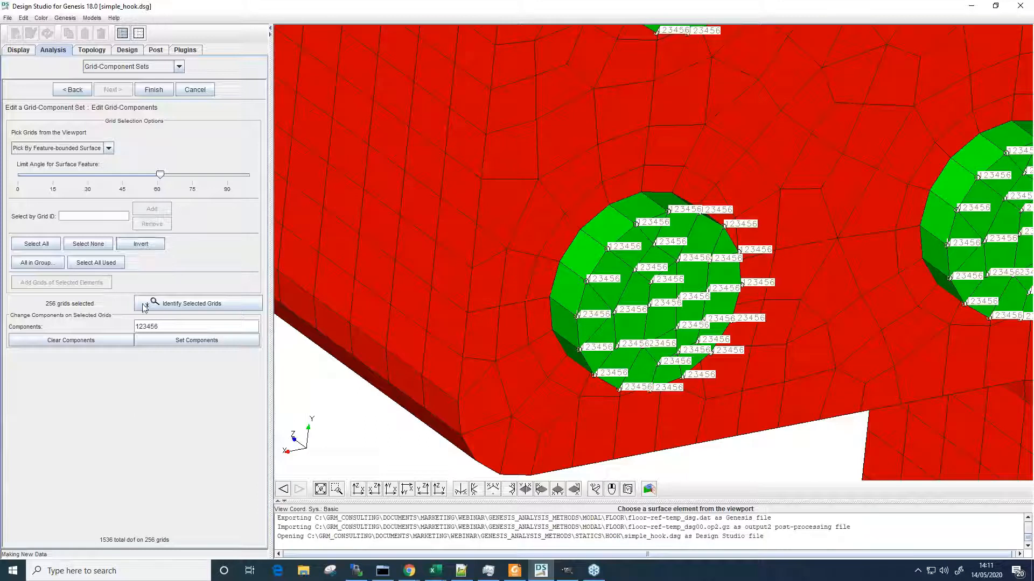
Clear component 1 from the selected pin grids and set it on them again
{"action": "left_click_drag", "start_coordinate": [165, 327], "coordinate": [138, 327]}
{"action": "key", "text": "BackSpace"}
{"action": "left_click_drag", "start_coordinate": [140, 327], "coordinate": [133, 326]}
{"action": "left_click", "coordinate": [114, 339]}
{"action": "scroll", "coordinate": [606, 261], "scroll_direction": "up", "scroll_amount": 2}
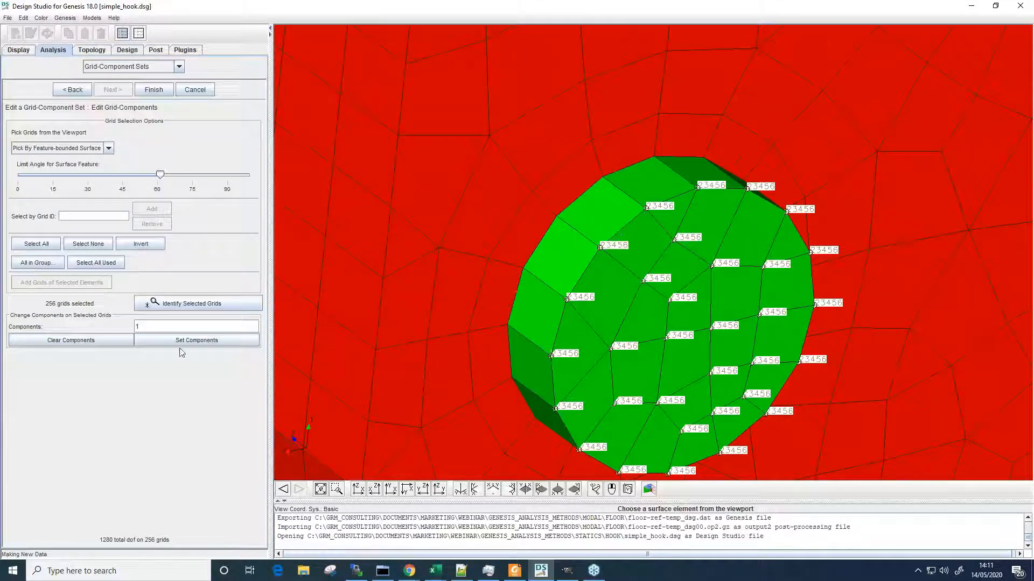
{"action": "left_click", "coordinate": [164, 345]}
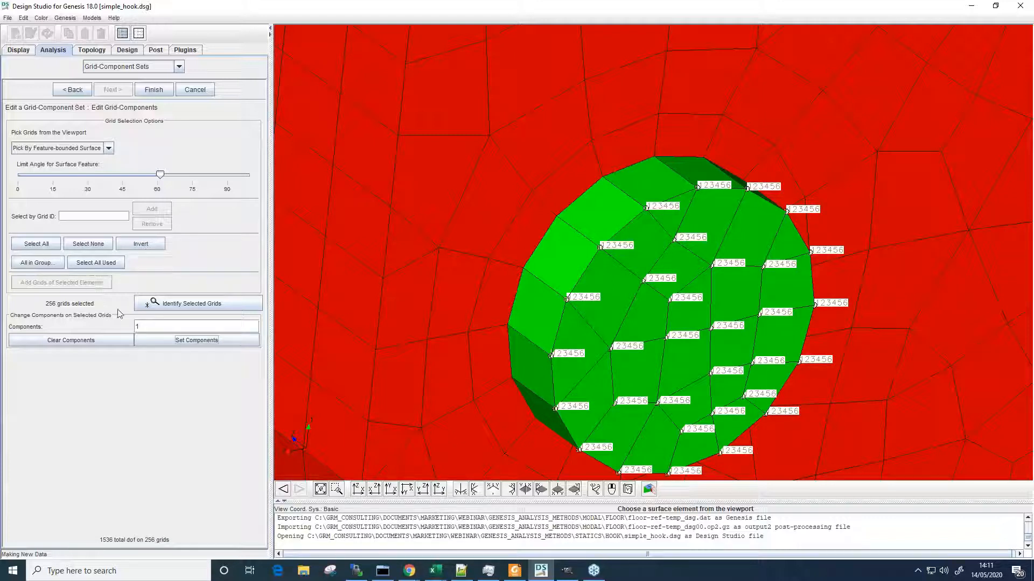
{"action": "left_click_drag", "start_coordinate": [161, 329], "coordinate": [125, 329]}
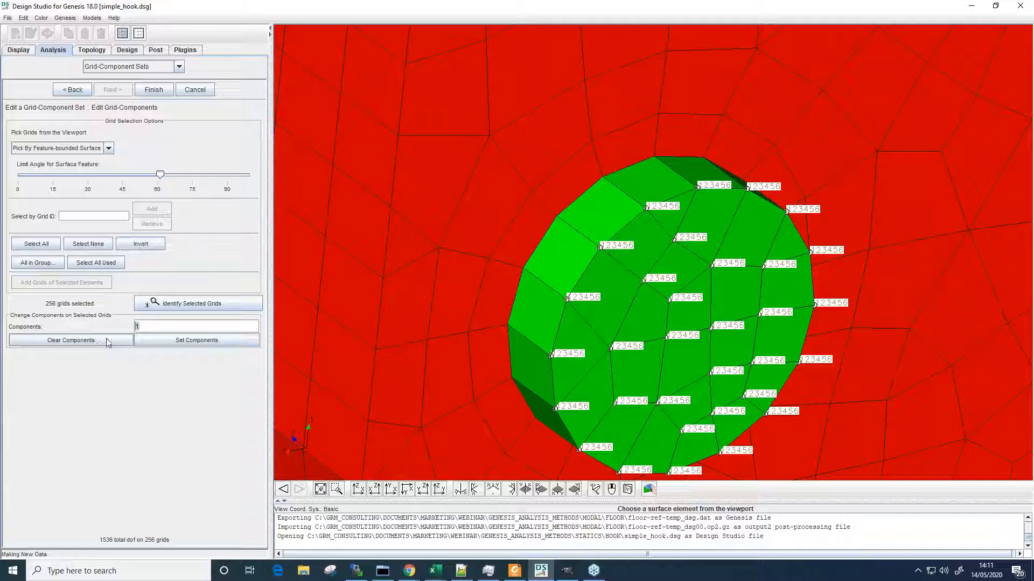
Finish the Fixed constraint set and clear the grid selection from the model
{"action": "middle_click_drag", "start_coordinate": [728, 296], "coordinate": [658, 287]}
{"action": "scroll", "coordinate": [728, 290], "scroll_direction": "down", "scroll_amount": 10}
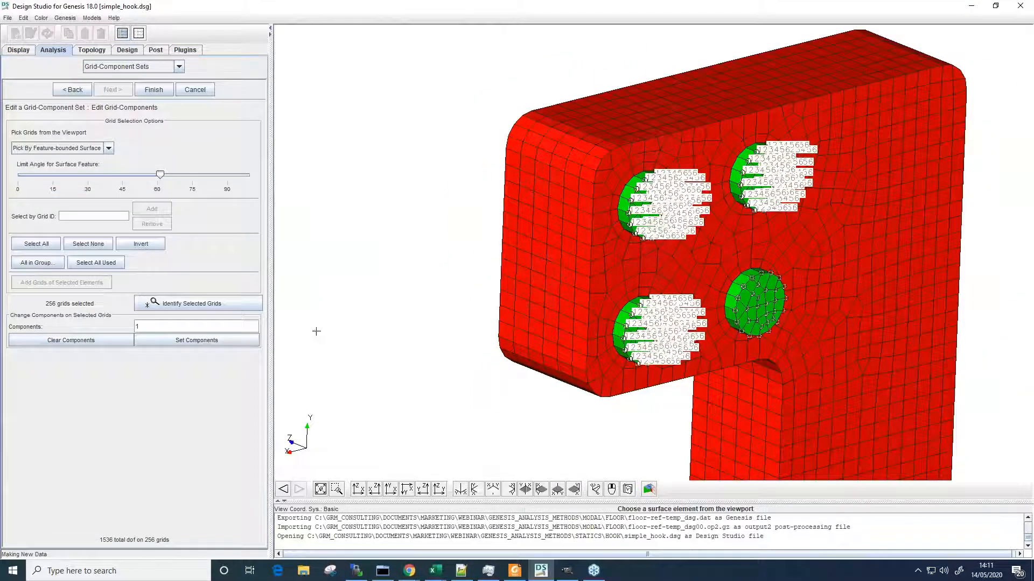
{"action": "left_click", "coordinate": [153, 89]}
{"action": "middle_click_drag", "start_coordinate": [550, 214], "coordinate": [530, 201]}
{"action": "scroll", "coordinate": [531, 201], "scroll_direction": "up", "scroll_amount": 10}
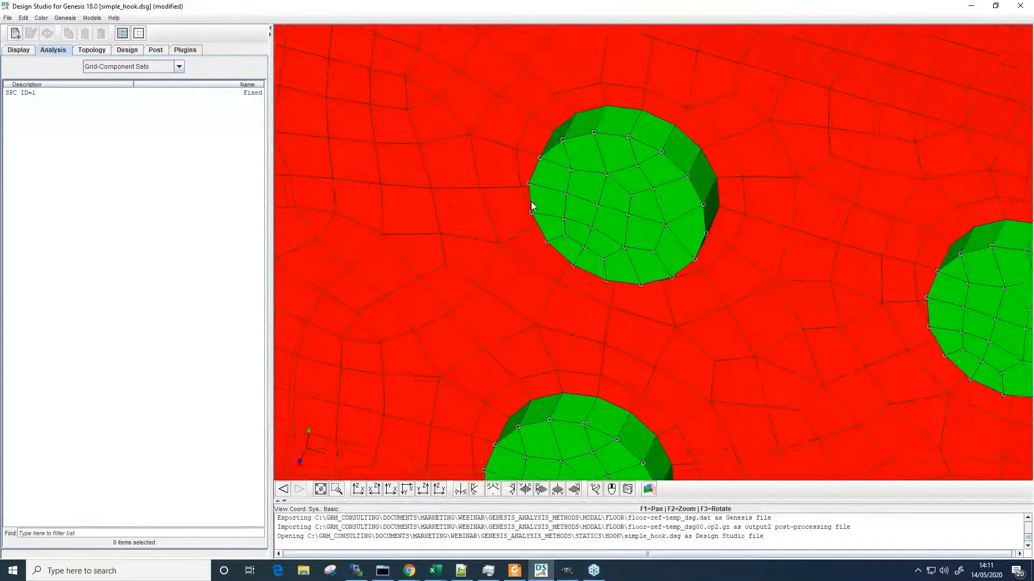
{"action": "scroll", "coordinate": [531, 201], "scroll_direction": "up", "scroll_amount": 2}
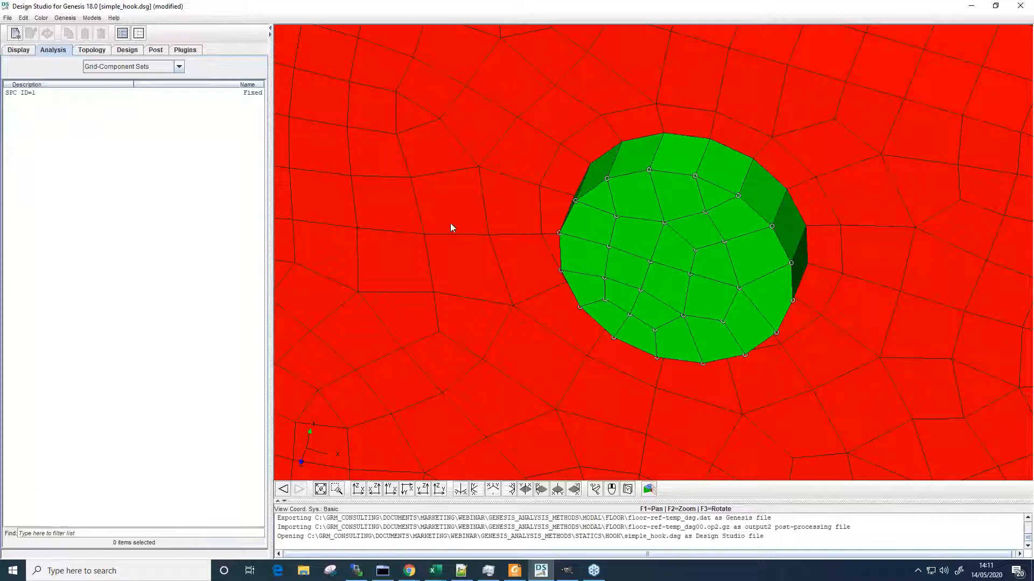
{"action": "right_click", "coordinate": [425, 170]}
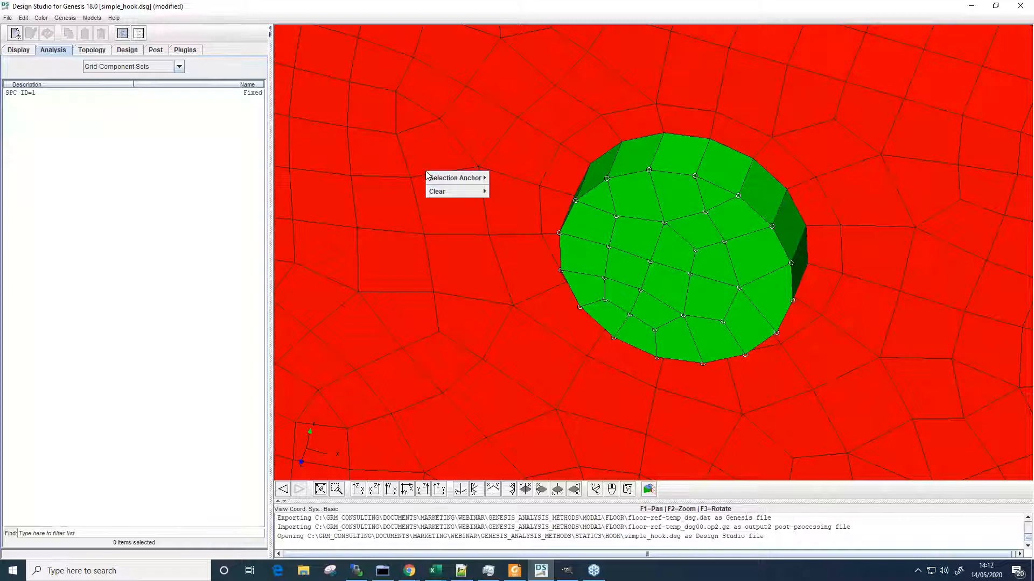
{"action": "mouse_move", "coordinate": [455, 192]}
{"action": "left_click", "coordinate": [506, 192]}
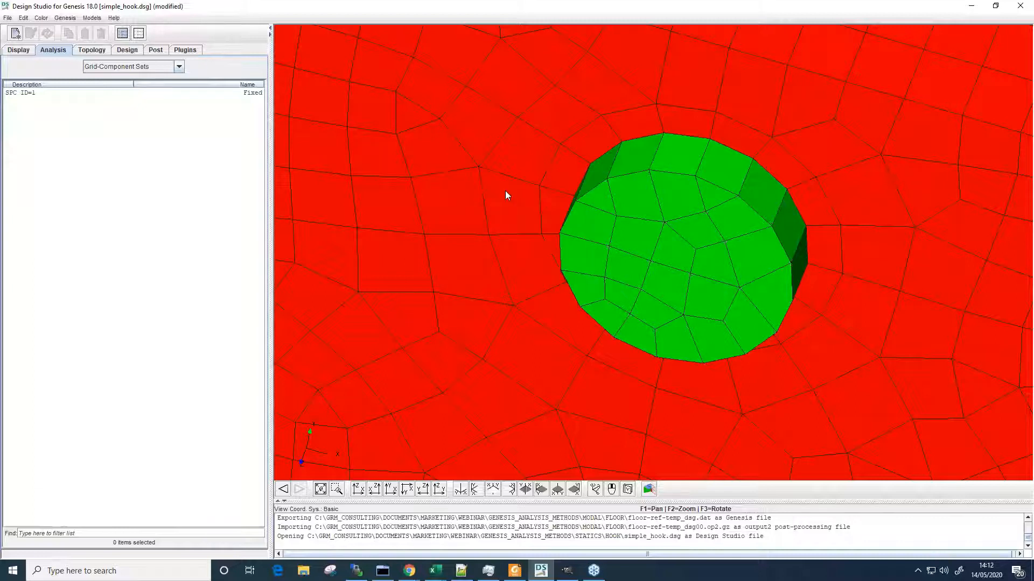
Create a static load named 2kN Force of type Force, Moment, Pressure, SPCD and proceed to its grid loading
{"action": "scroll", "coordinate": [647, 311], "scroll_direction": "down", "scroll_amount": 3}
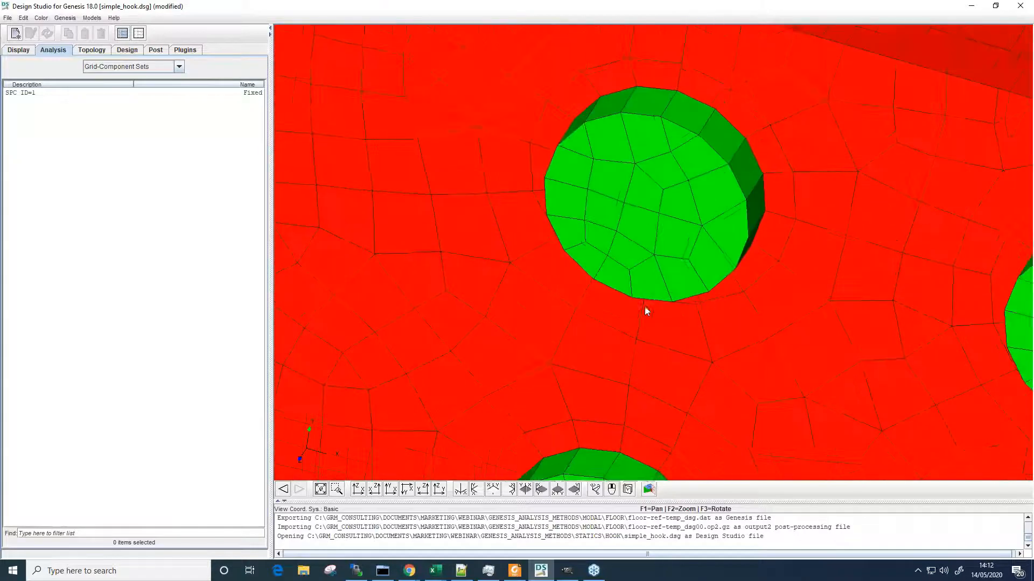
{"action": "scroll", "coordinate": [646, 311], "scroll_direction": "down", "scroll_amount": 5}
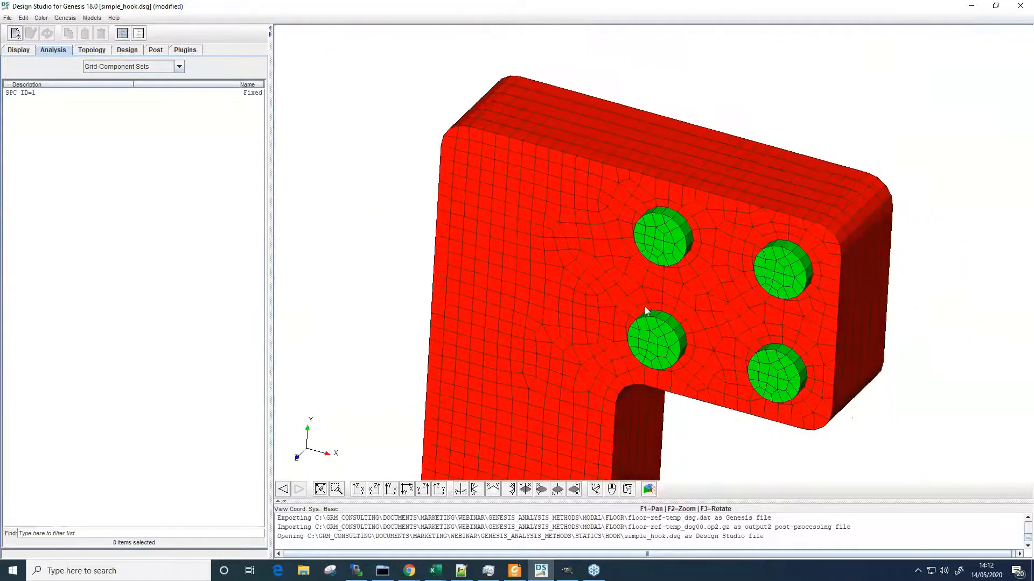
{"action": "left_click", "coordinate": [140, 68]}
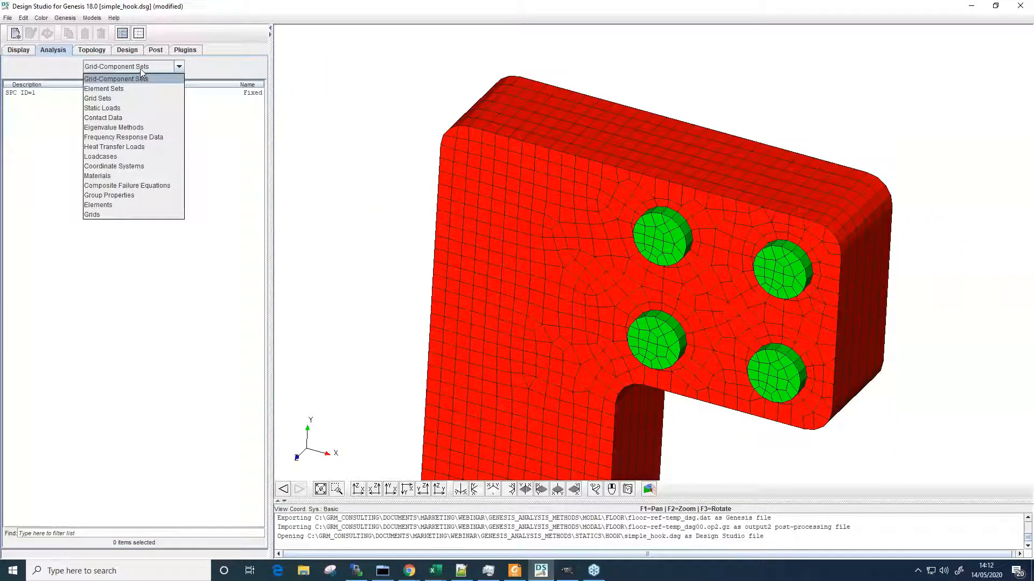
{"action": "left_click", "coordinate": [115, 108]}
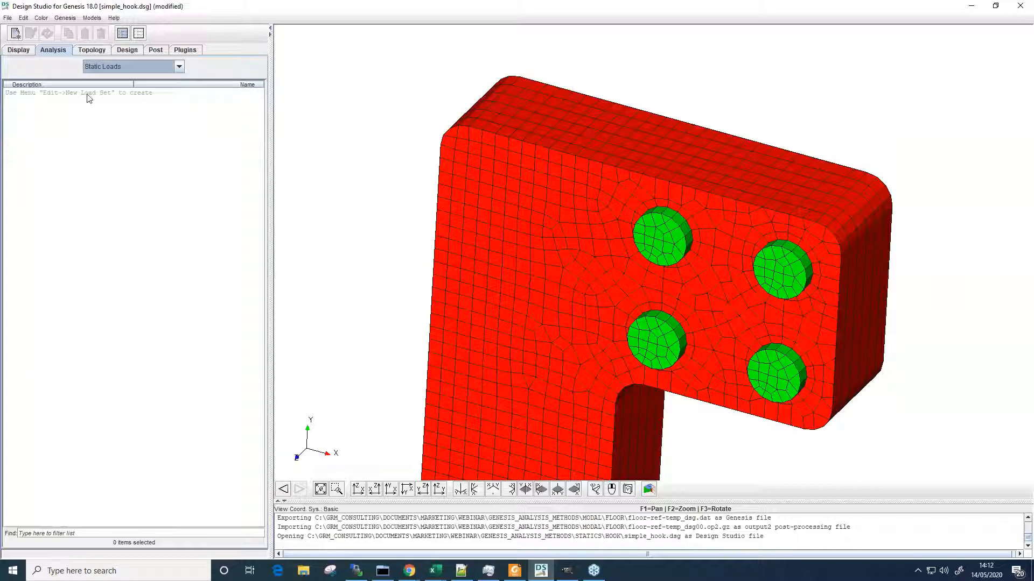
{"action": "left_click", "coordinate": [15, 33]}
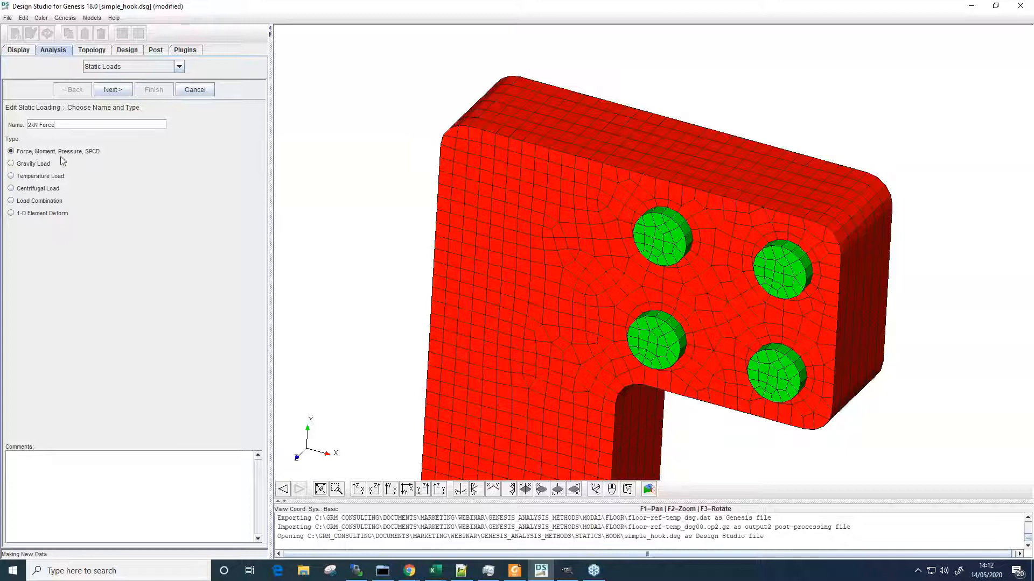
{"action": "left_click", "coordinate": [111, 93]}
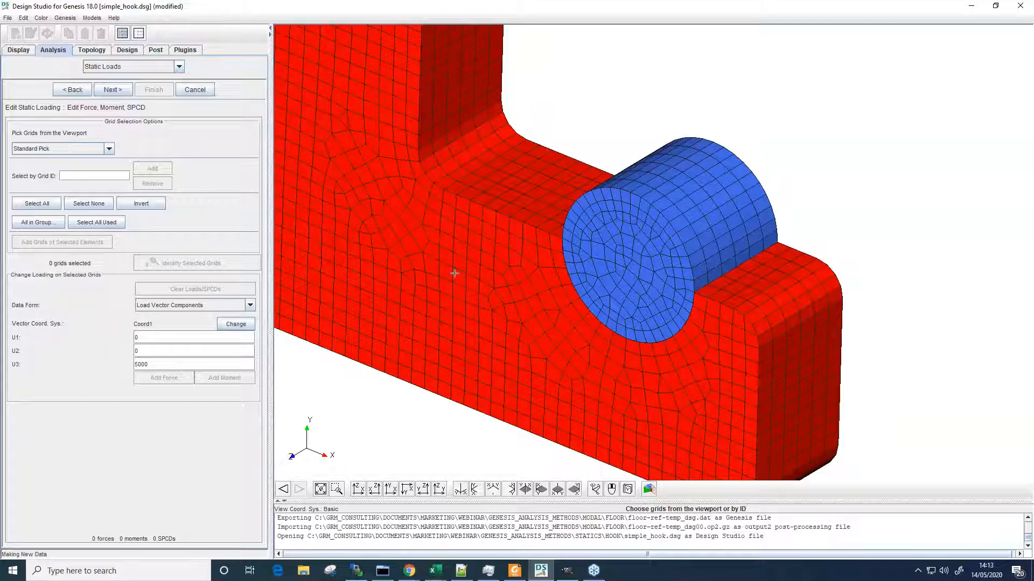
Keep the load data form as Load Vector Components and select all grids in the blue cylinder's group
{"action": "left_click", "coordinate": [167, 306]}
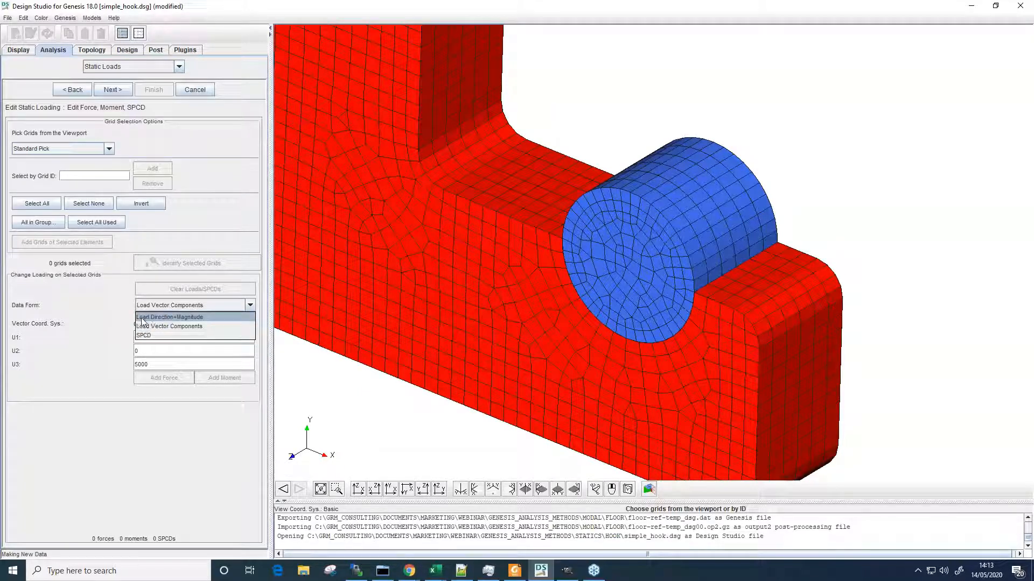
{"action": "left_click", "coordinate": [191, 326]}
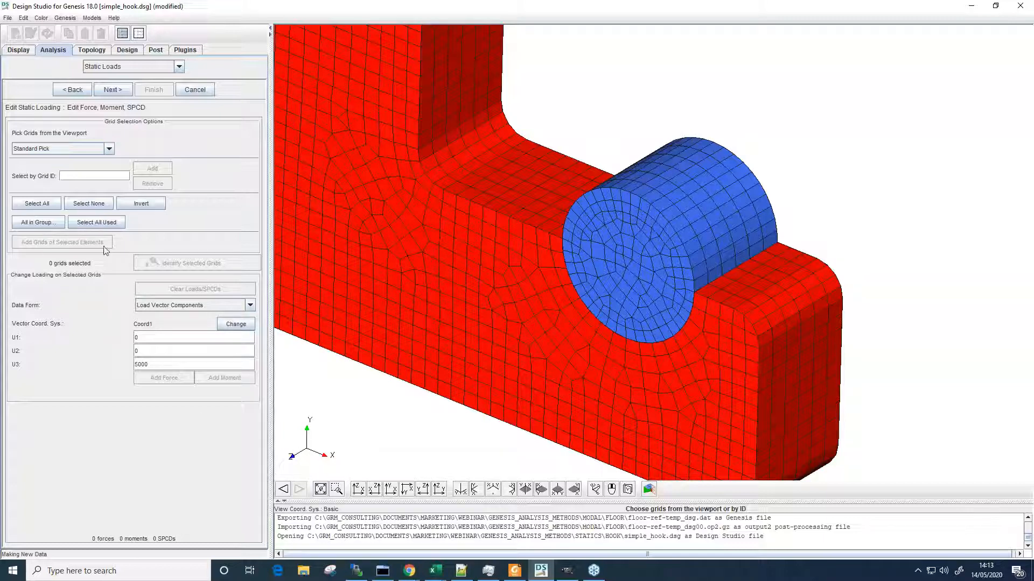
{"action": "left_click", "coordinate": [31, 222]}
{"action": "left_click", "coordinate": [668, 233]}
{"action": "middle_click_drag", "start_coordinate": [669, 232], "coordinate": [672, 233]}
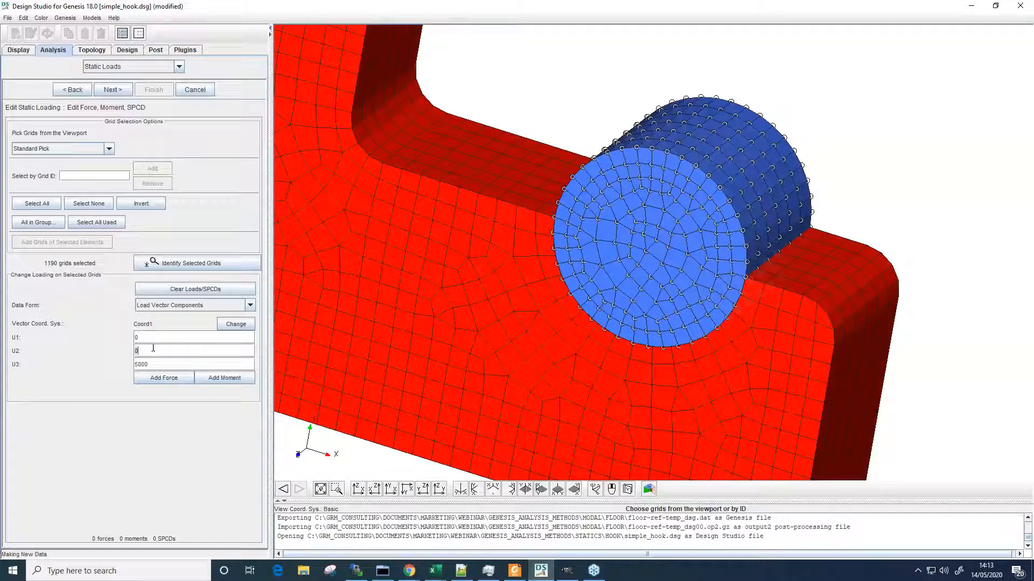
Add a force with U2 of -2000/1190 and U3 of 0 to the selected cylinder grids and inspect the force arrows
{"action": "type", "text": "000/1190"}
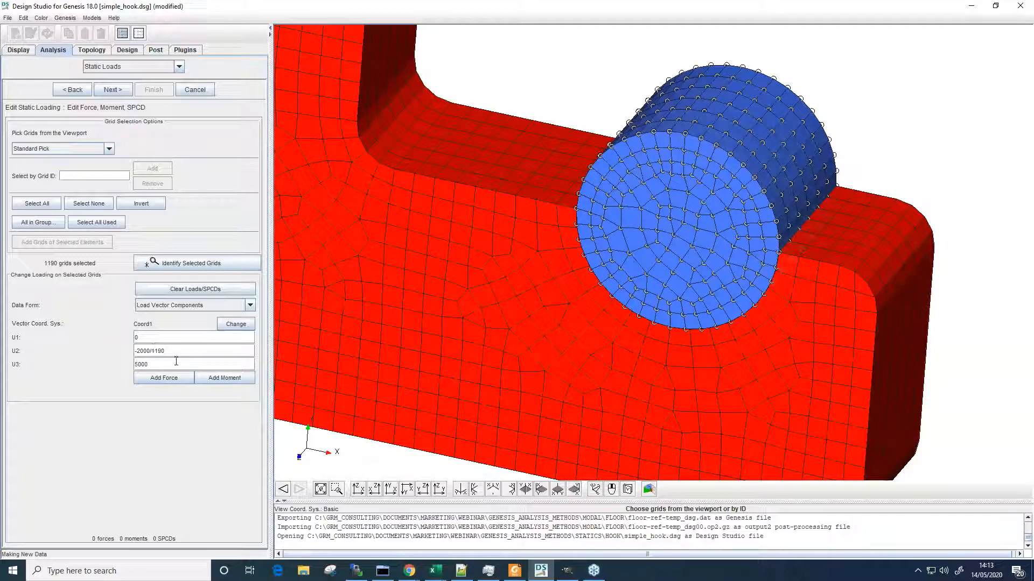
{"action": "double_click", "coordinate": [176, 362]}
{"action": "type", "text": "0"}
{"action": "left_click", "coordinate": [164, 378]}
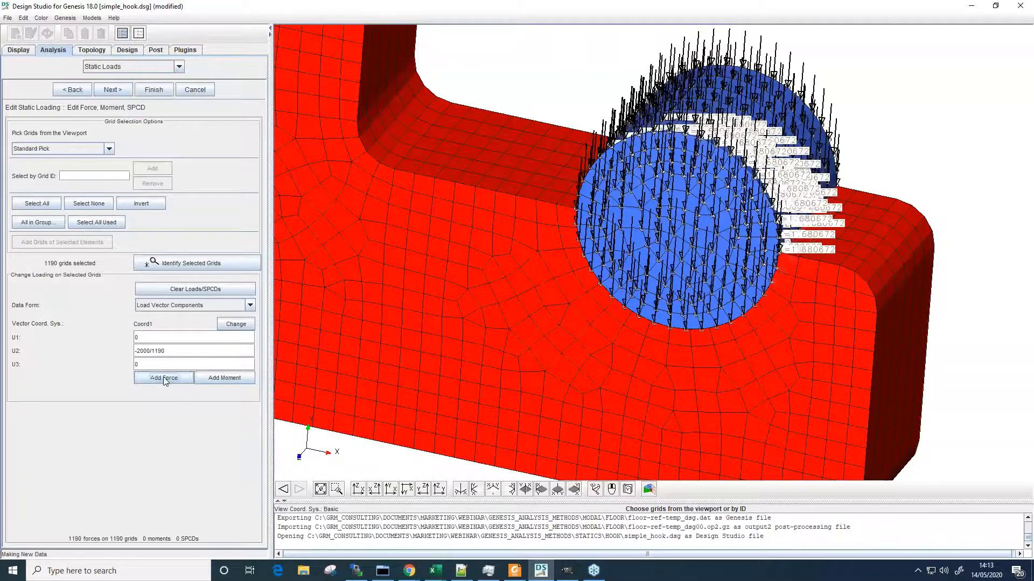
{"action": "scroll", "coordinate": [718, 307], "scroll_direction": "up", "scroll_amount": 10}
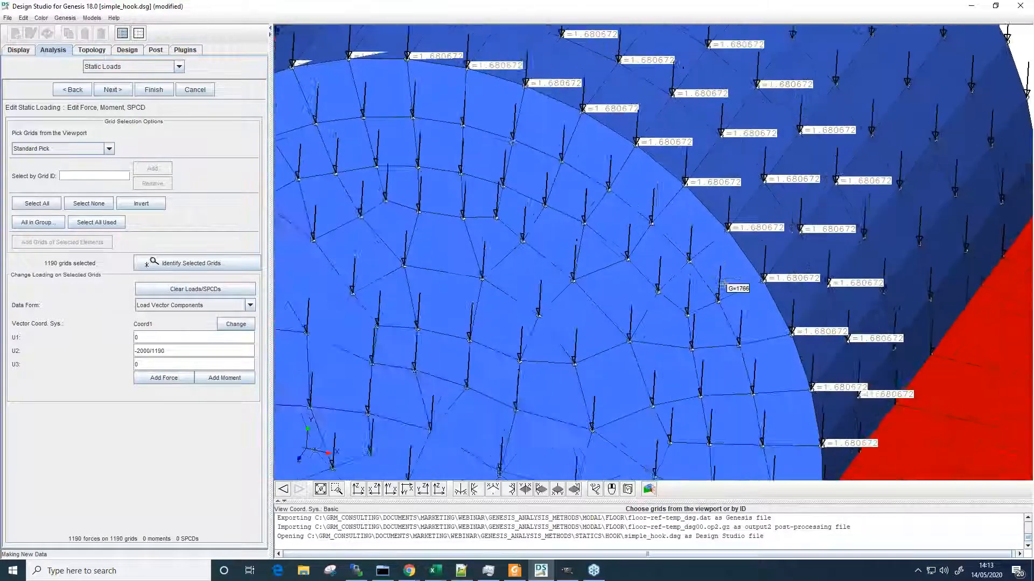
{"action": "scroll", "coordinate": [724, 284], "scroll_direction": "up", "scroll_amount": 5}
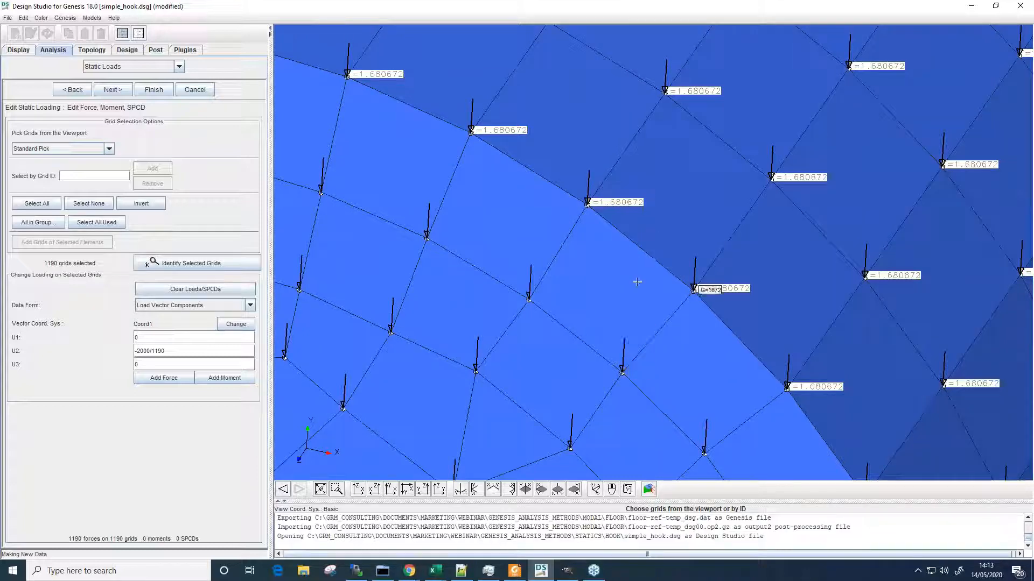
Finish the 2kN Force static load and clear all selections from the model
{"action": "scroll", "coordinate": [637, 282], "scroll_direction": "down", "scroll_amount": 1}
{"action": "scroll", "coordinate": [637, 282], "scroll_direction": "down", "scroll_amount": 10}
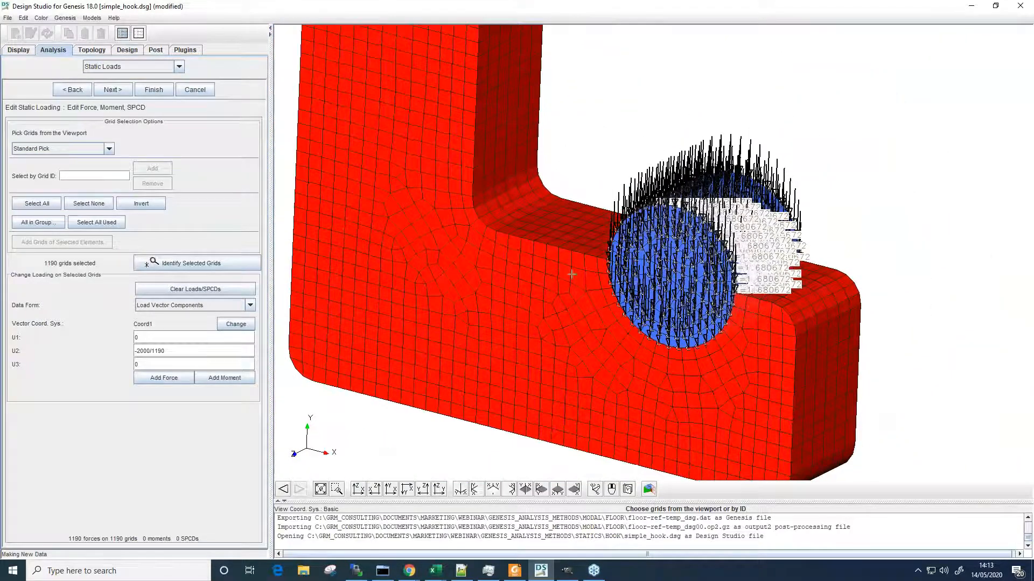
{"action": "left_click", "coordinate": [156, 89]}
{"action": "right_click", "coordinate": [635, 114]}
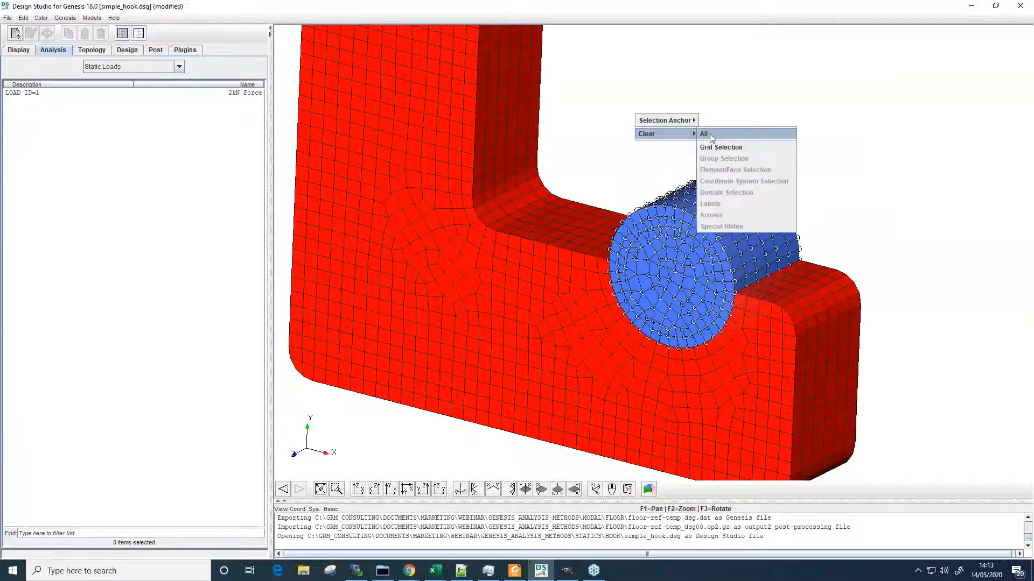
{"action": "left_click", "coordinate": [708, 136]}
{"action": "scroll", "coordinate": [503, 283], "scroll_direction": "down", "scroll_amount": 3}
{"action": "scroll", "coordinate": [503, 282], "scroll_direction": "down", "scroll_amount": 2}
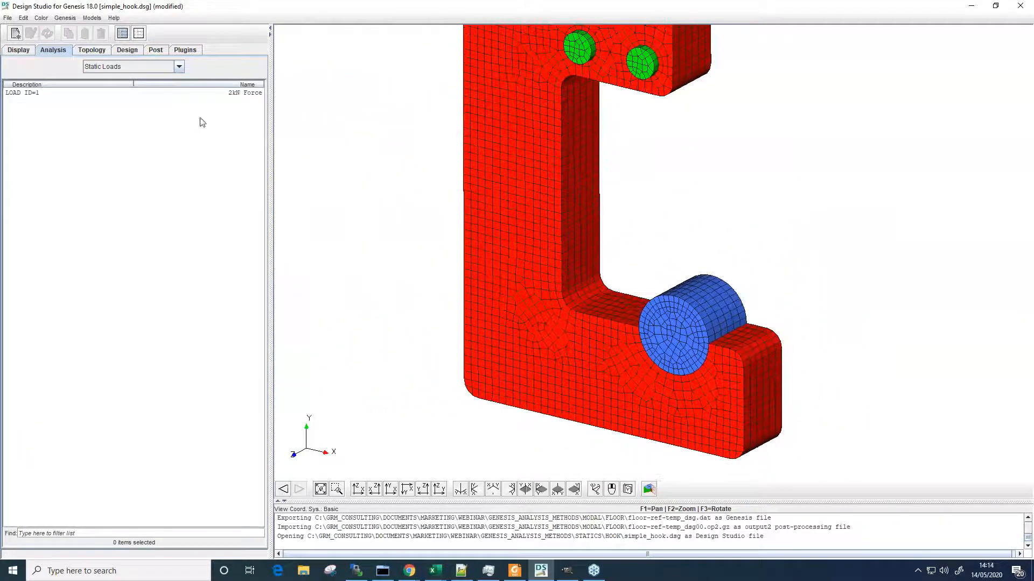
Create a contact data surface named Hook of type Surface Defined by Properties (BSURFP) using the hook property
{"action": "left_click", "coordinate": [154, 70]}
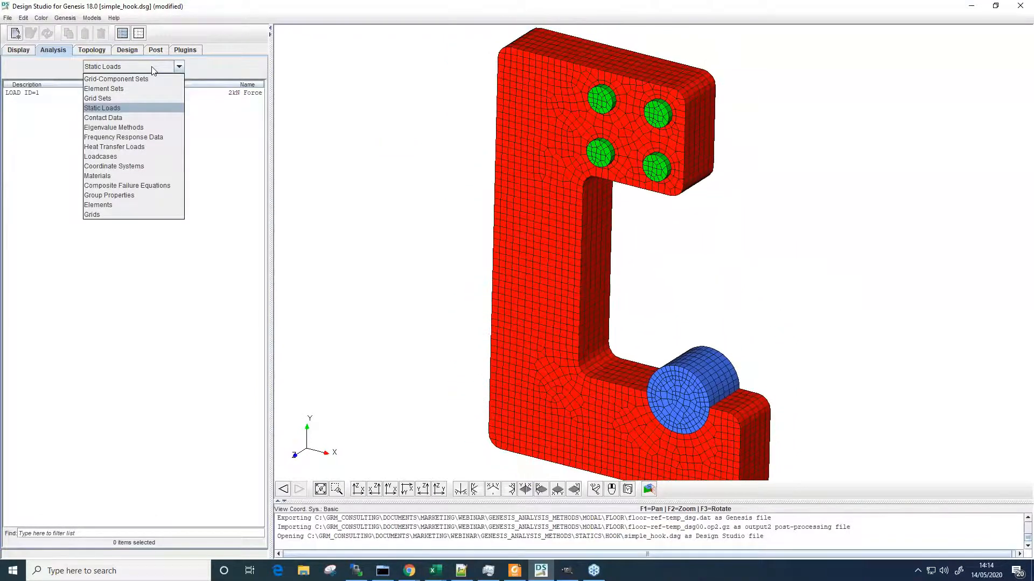
{"action": "left_click", "coordinate": [185, 96]}
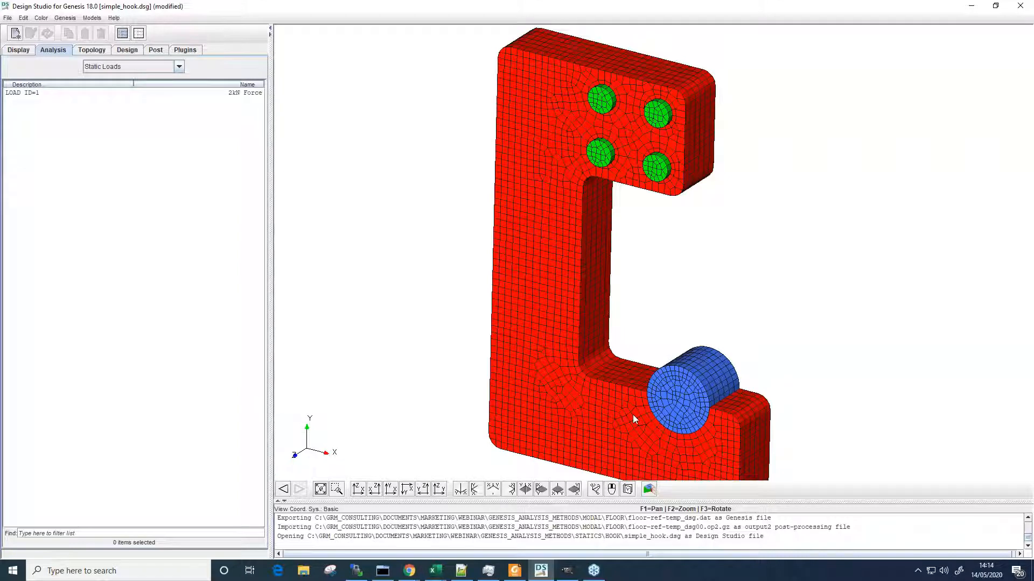
{"action": "left_click", "coordinate": [179, 67]}
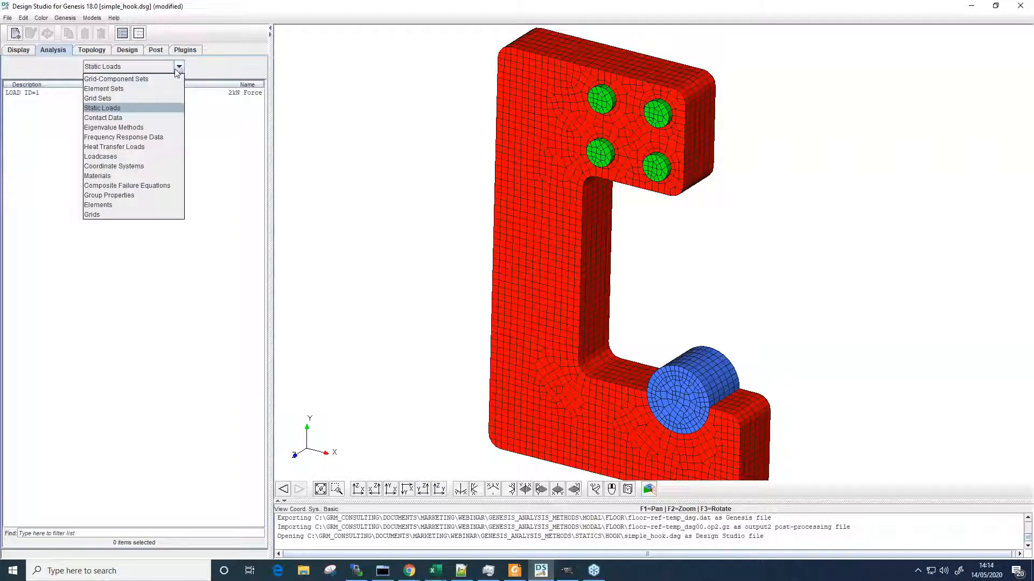
{"action": "left_click", "coordinate": [113, 120]}
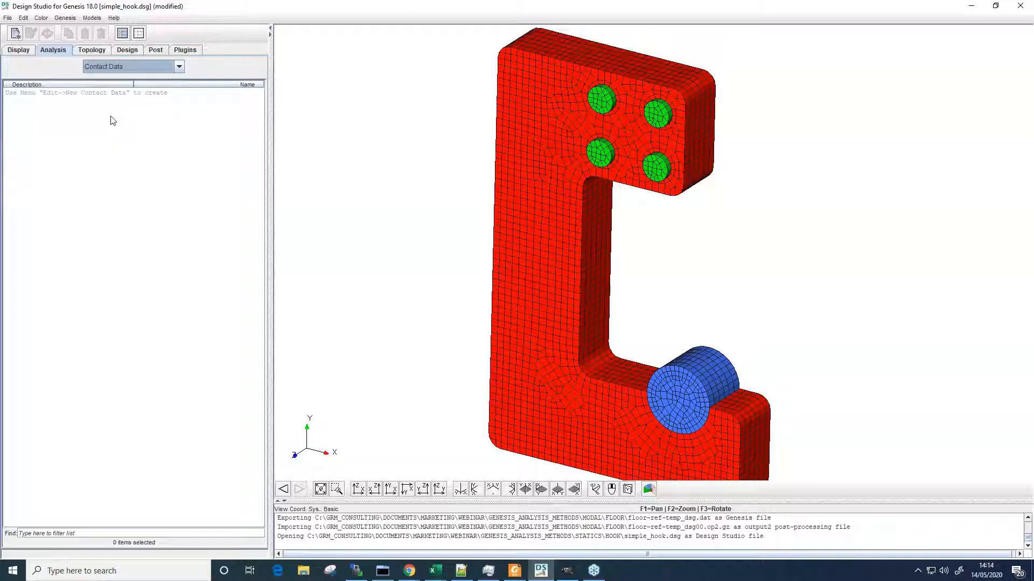
{"action": "left_click", "coordinate": [15, 34]}
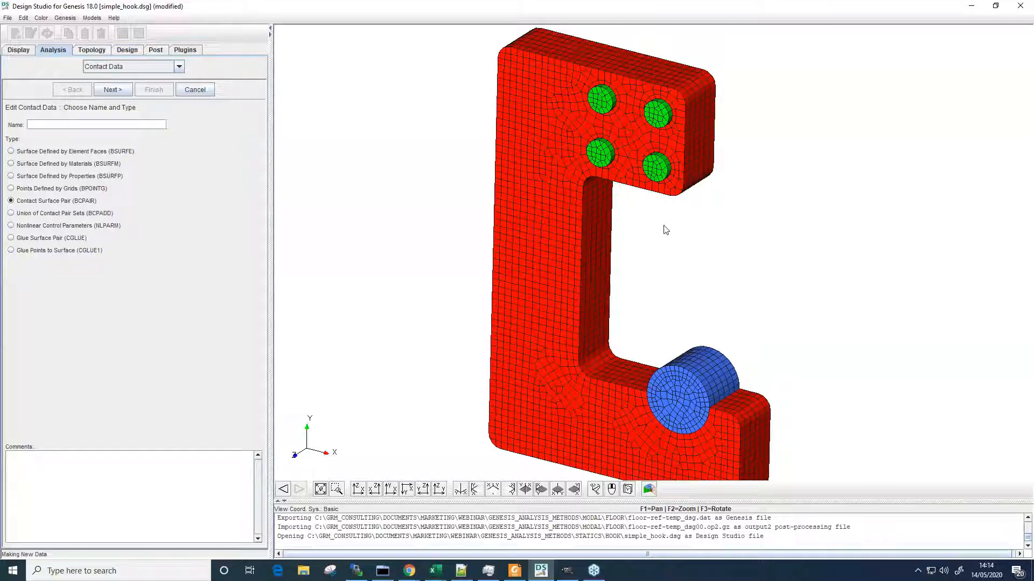
{"action": "left_click", "coordinate": [24, 176]}
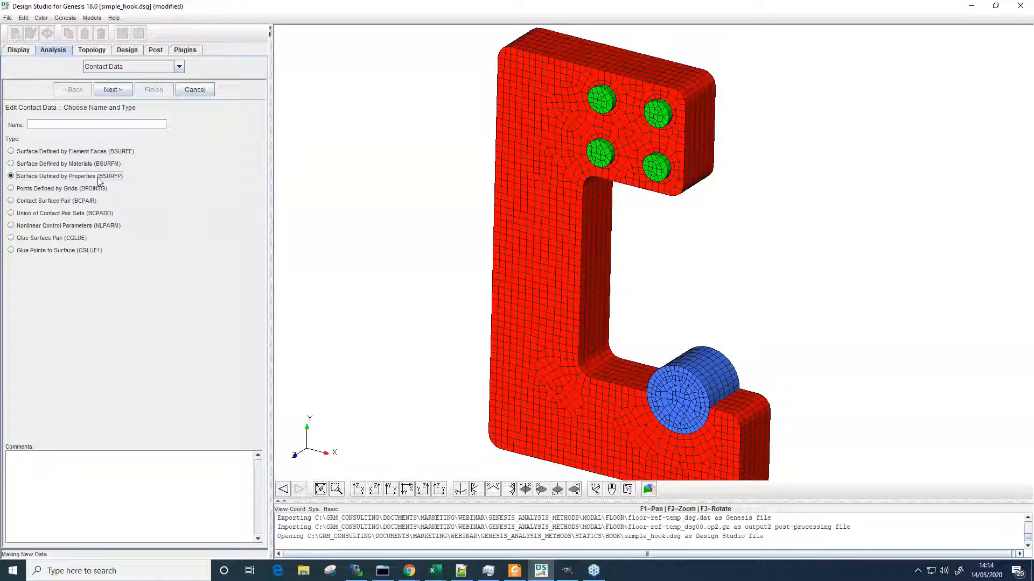
{"action": "left_click", "coordinate": [91, 126]}
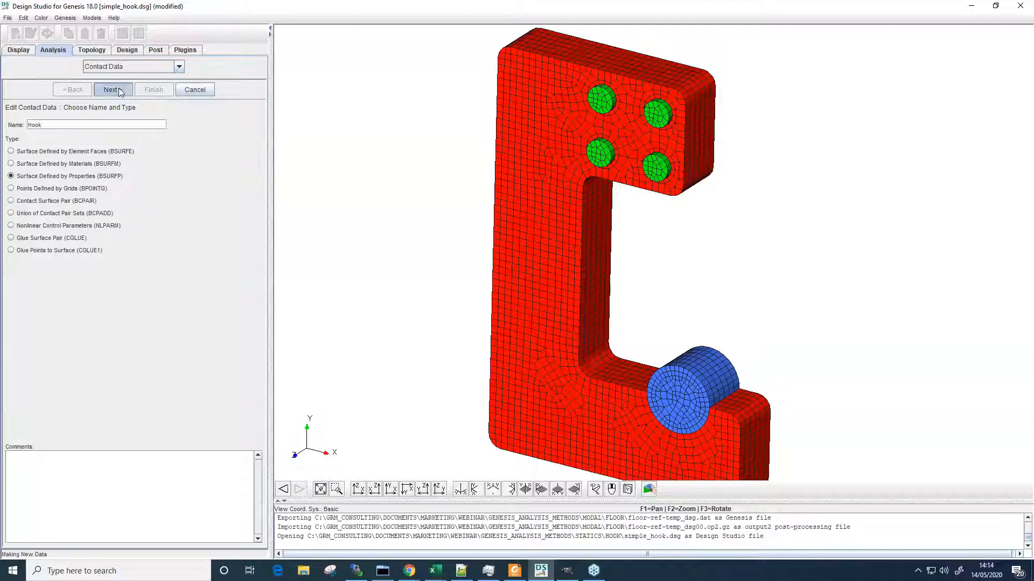
{"action": "left_click", "coordinate": [121, 92]}
{"action": "left_click", "coordinate": [74, 133]}
{"action": "left_click", "coordinate": [145, 90]}
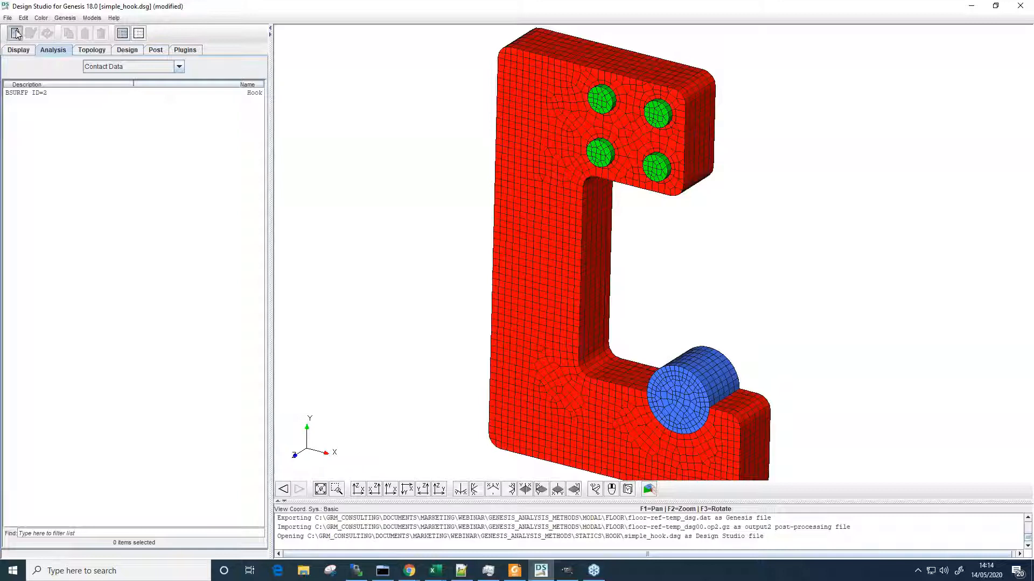
Create a second property-defined contact surface named Pins using the pins property
{"action": "left_click", "coordinate": [15, 33]}
{"action": "type", "text": "Pins"}
{"action": "left_click", "coordinate": [120, 89]}
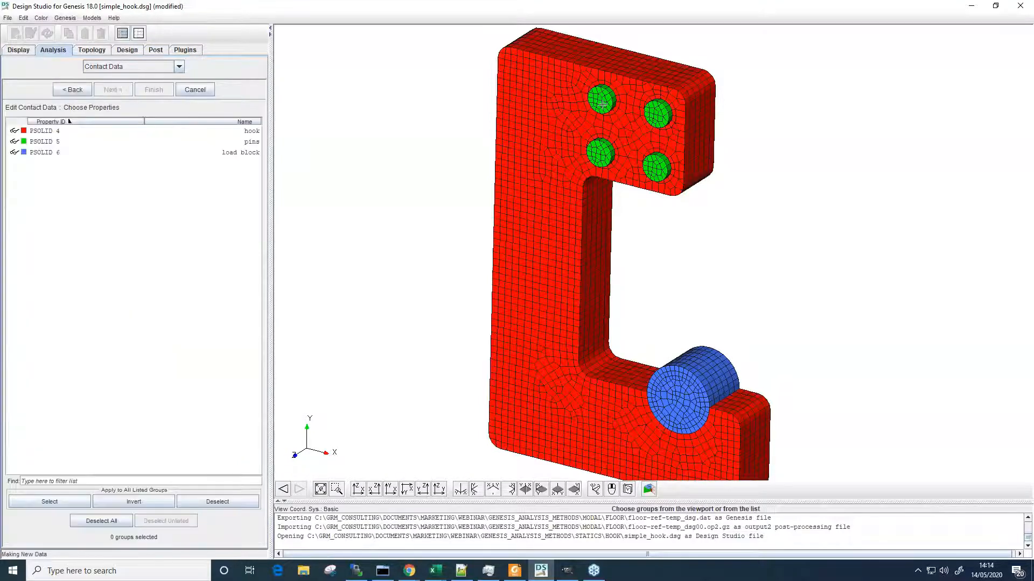
{"action": "left_click", "coordinate": [602, 103]}
{"action": "left_click", "coordinate": [154, 89]}
Create a third property-defined contact surface named Load using the load block property
{"action": "left_click", "coordinate": [15, 33]}
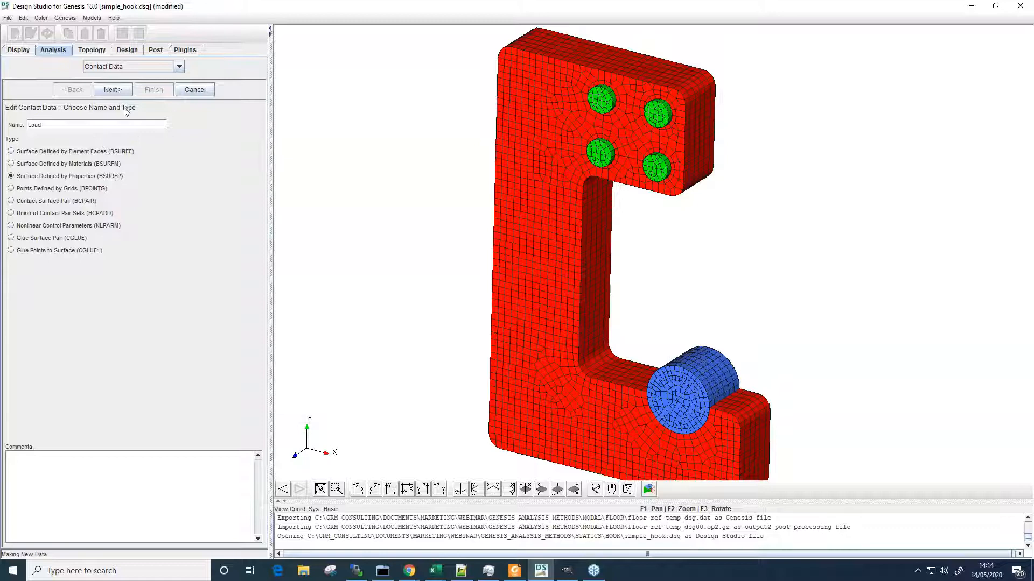
{"action": "left_click", "coordinate": [113, 90]}
{"action": "left_click", "coordinate": [689, 384]}
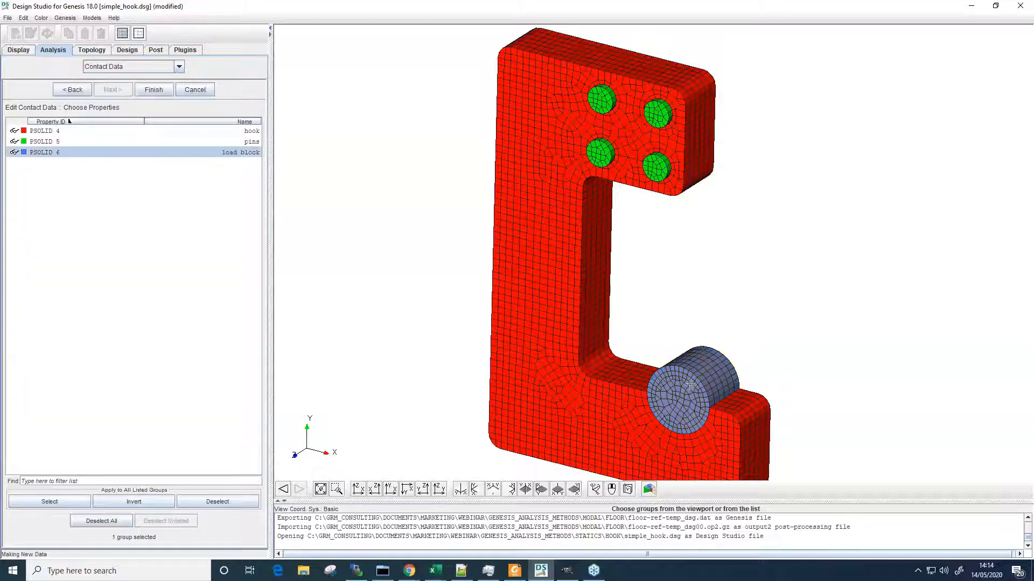
{"action": "left_click", "coordinate": [164, 91]}
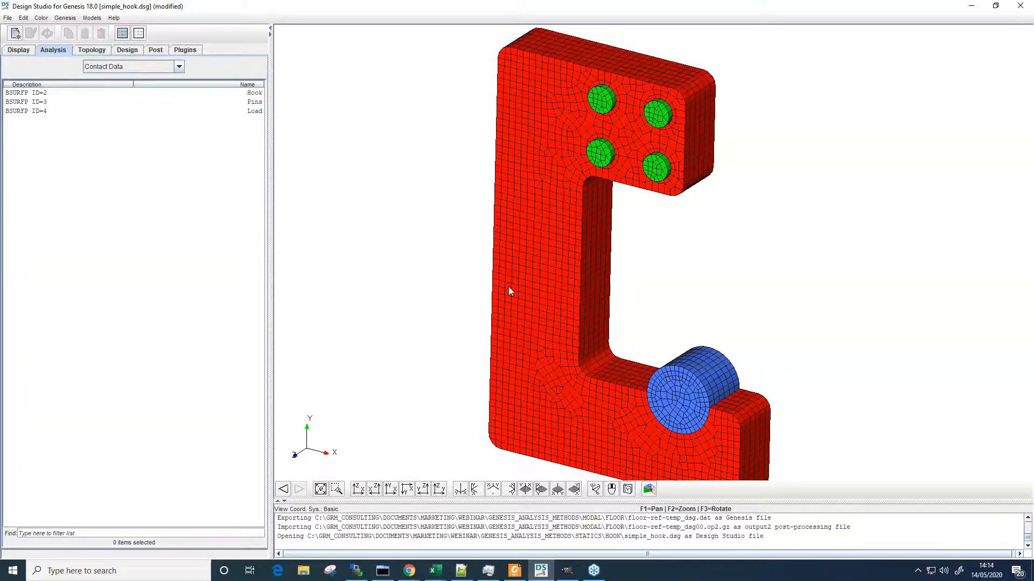
Examine the mesh along the curved interface between the blue cylinder and the hook
{"action": "left_click_drag", "start_coordinate": [508, 288], "coordinate": [530, 270]}
{"action": "middle_click_drag", "start_coordinate": [530, 265], "coordinate": [526, 261]}
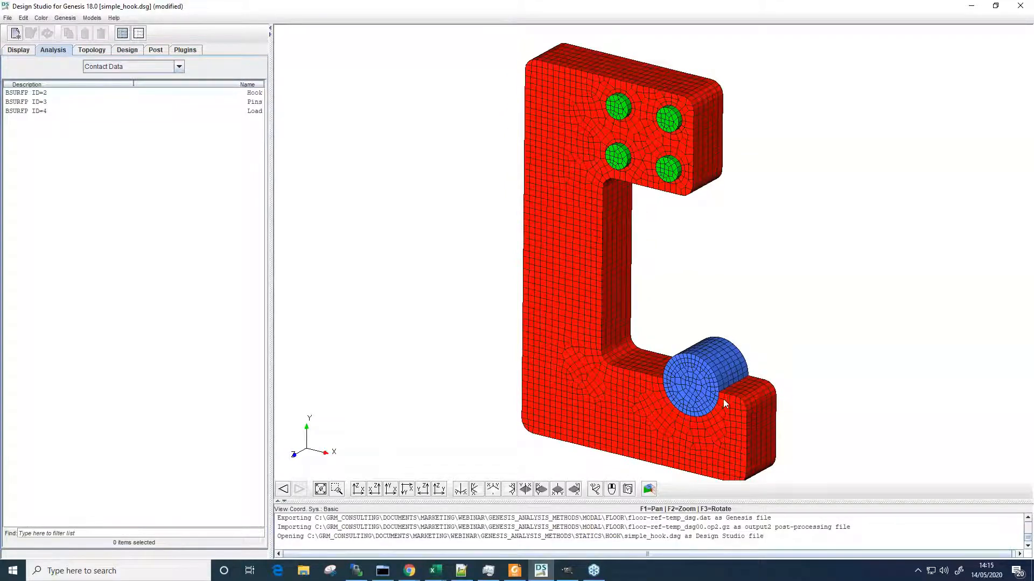
{"action": "scroll", "coordinate": [725, 396], "scroll_direction": "up", "scroll_amount": 5}
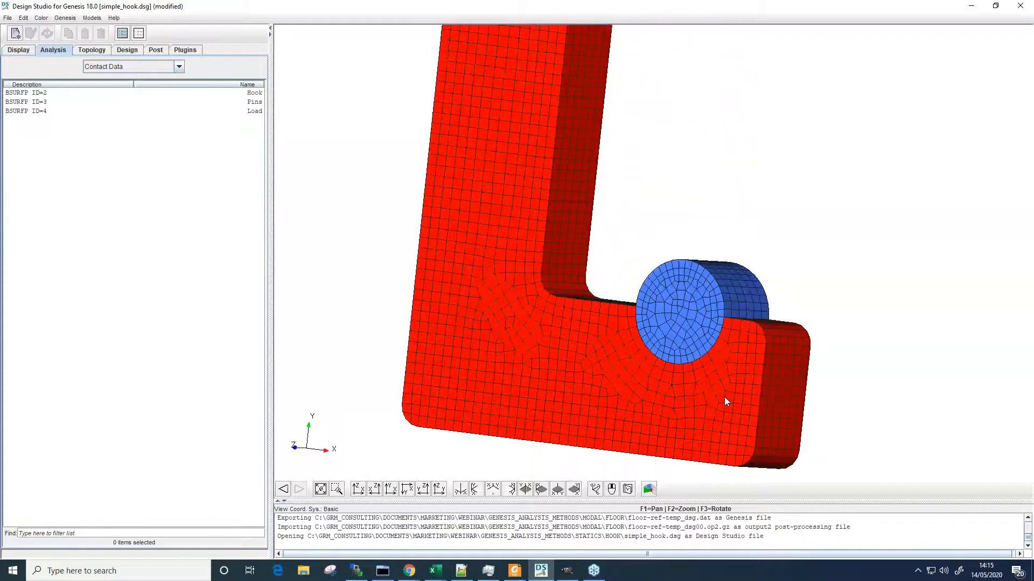
{"action": "scroll", "coordinate": [724, 398], "scroll_direction": "up", "scroll_amount": 8}
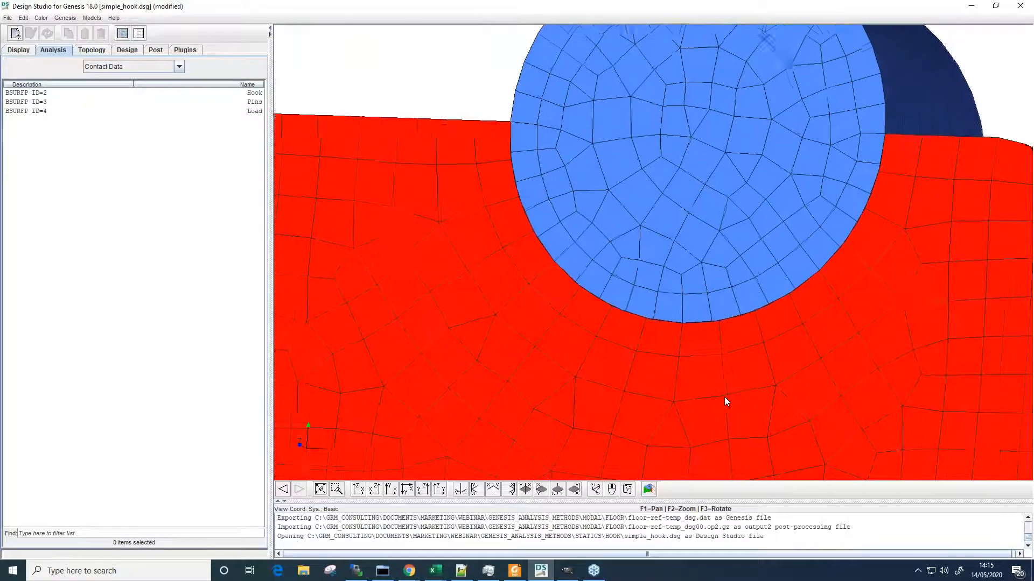
{"action": "scroll", "coordinate": [725, 396], "scroll_direction": "up", "scroll_amount": 8}
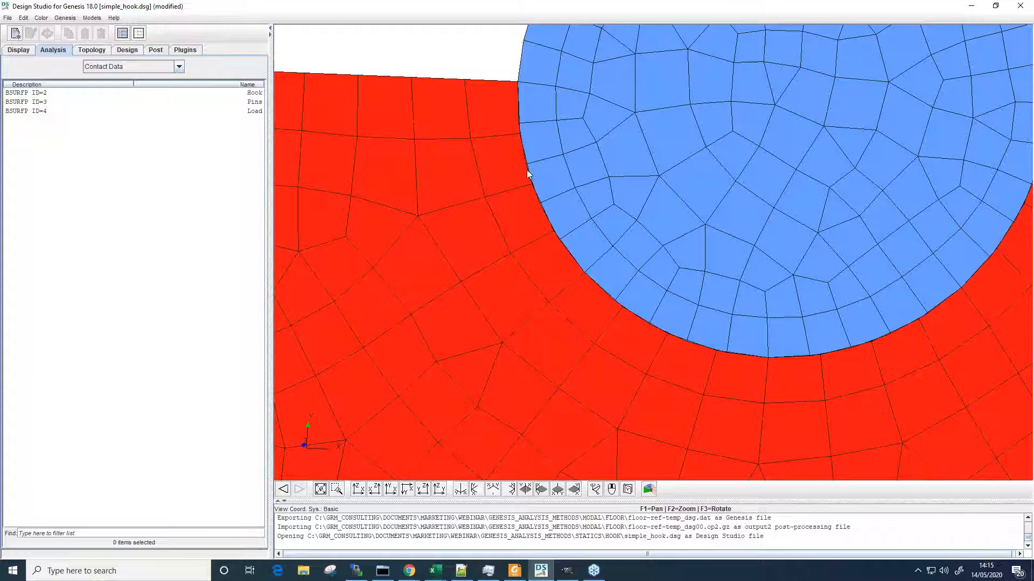
{"action": "scroll", "coordinate": [526, 170], "scroll_direction": "up", "scroll_amount": 3}
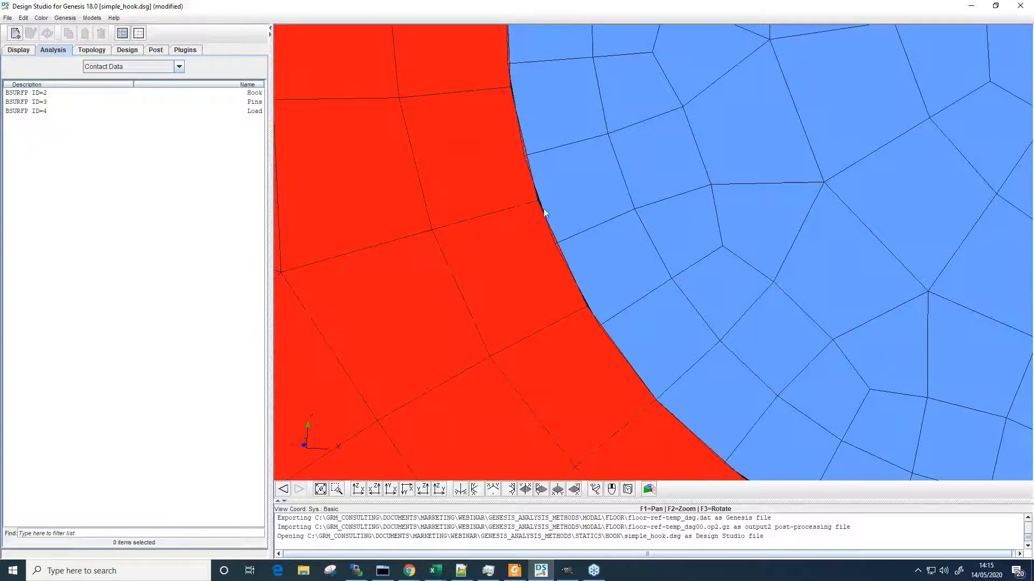
{"action": "scroll", "coordinate": [548, 197], "scroll_direction": "down", "scroll_amount": 3}
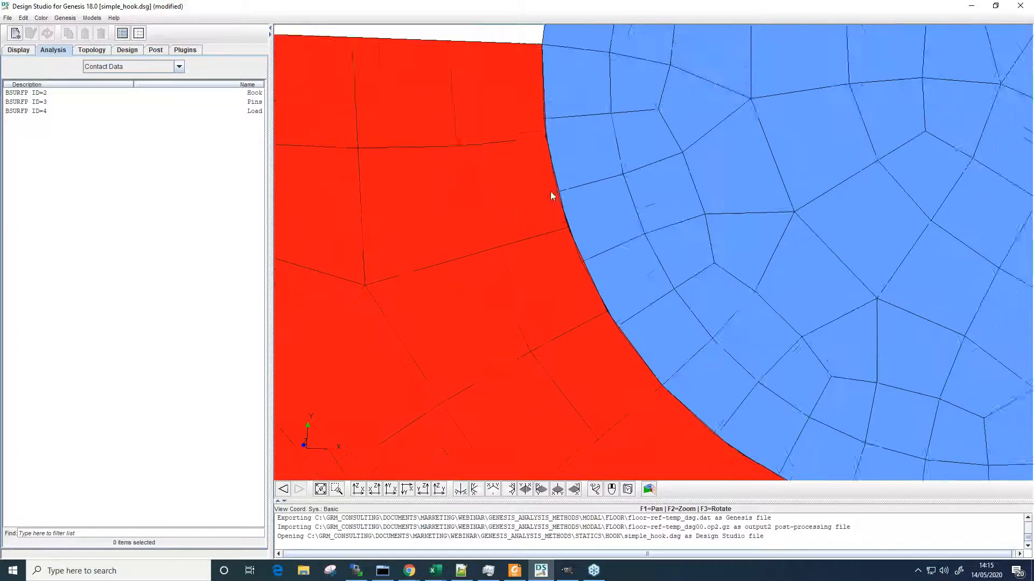
{"action": "scroll", "coordinate": [549, 191], "scroll_direction": "down", "scroll_amount": 5}
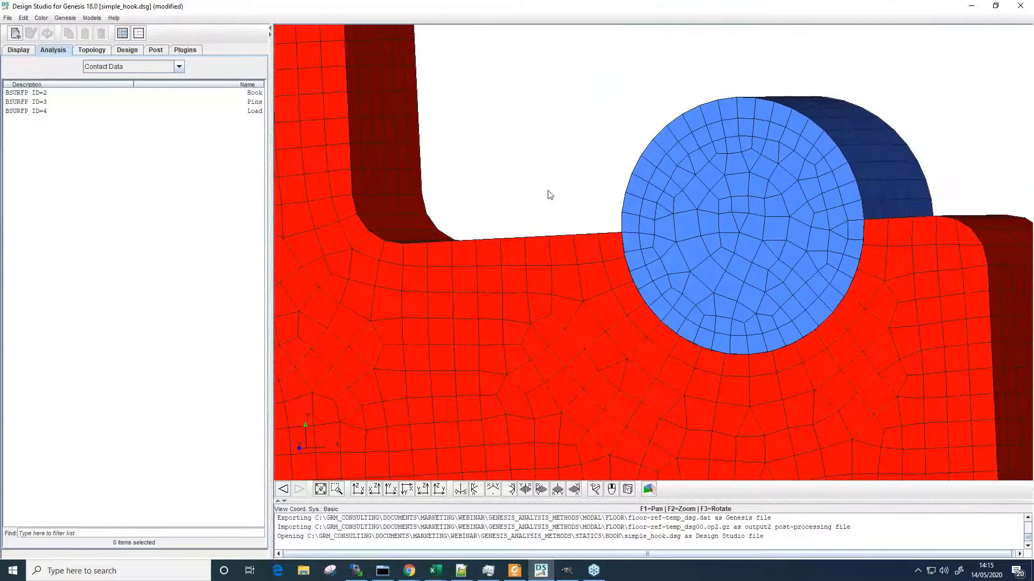
{"action": "middle_click_drag", "start_coordinate": [548, 191], "coordinate": [598, 212]}
{"action": "middle_click_drag", "start_coordinate": [606, 247], "coordinate": [599, 246]}
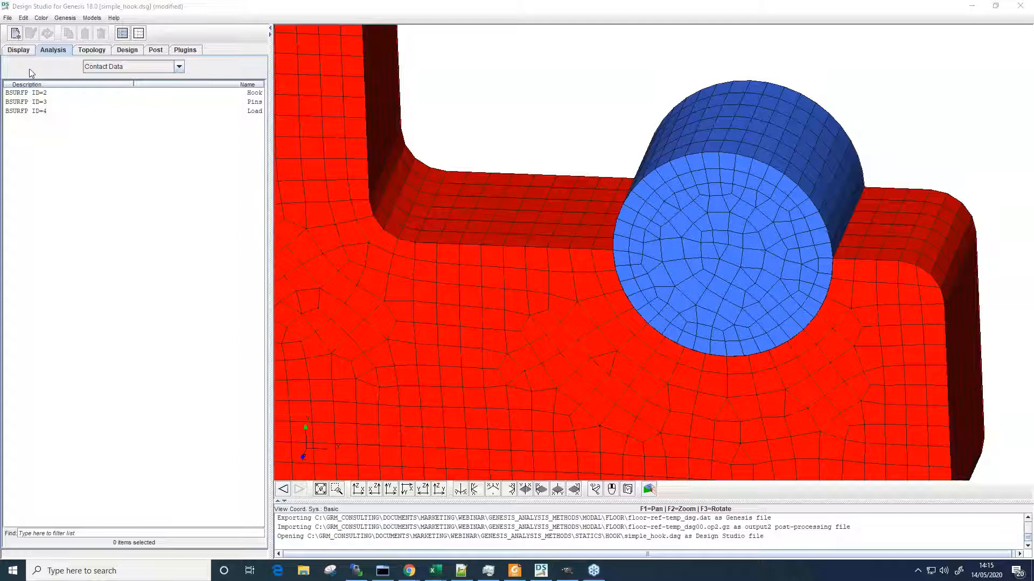
Create a Contact Surface Pair (BCPAIR) named Load to hook and proceed to its surface pair settings
{"action": "left_click", "coordinate": [15, 34]}
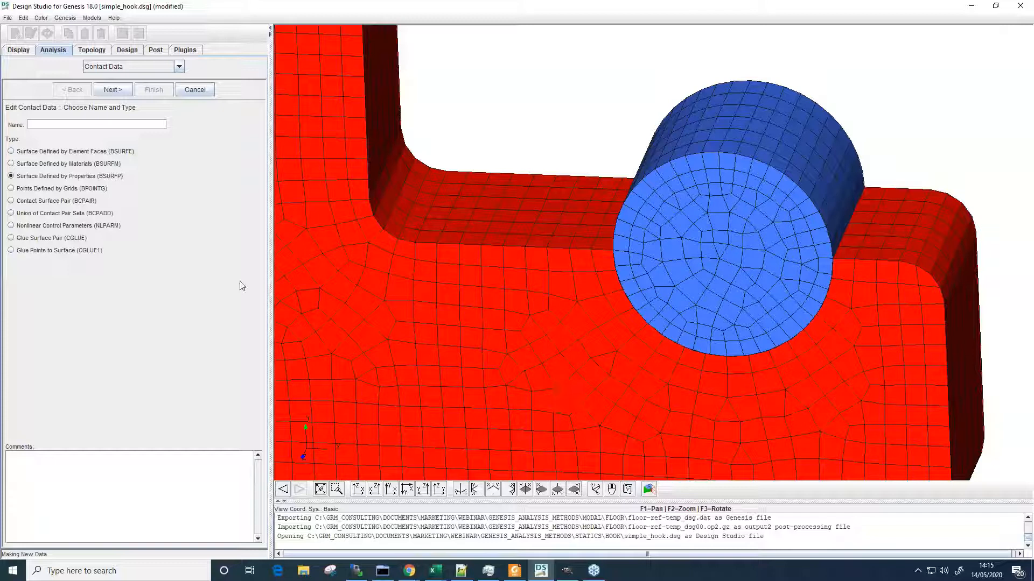
{"action": "left_click", "coordinate": [20, 205]}
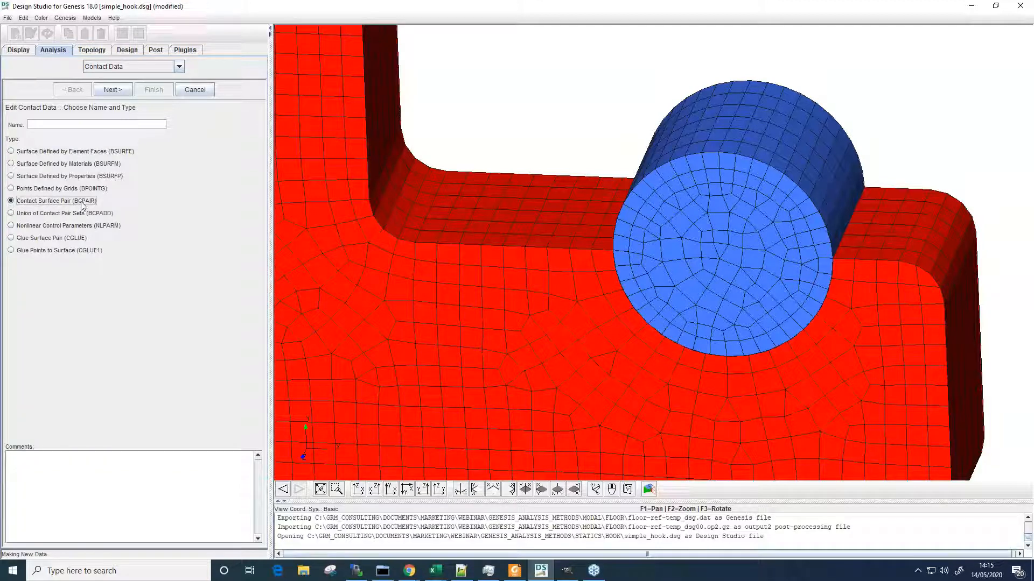
{"action": "left_click", "coordinate": [66, 124]}
{"action": "type", "text": "Load to hook"}
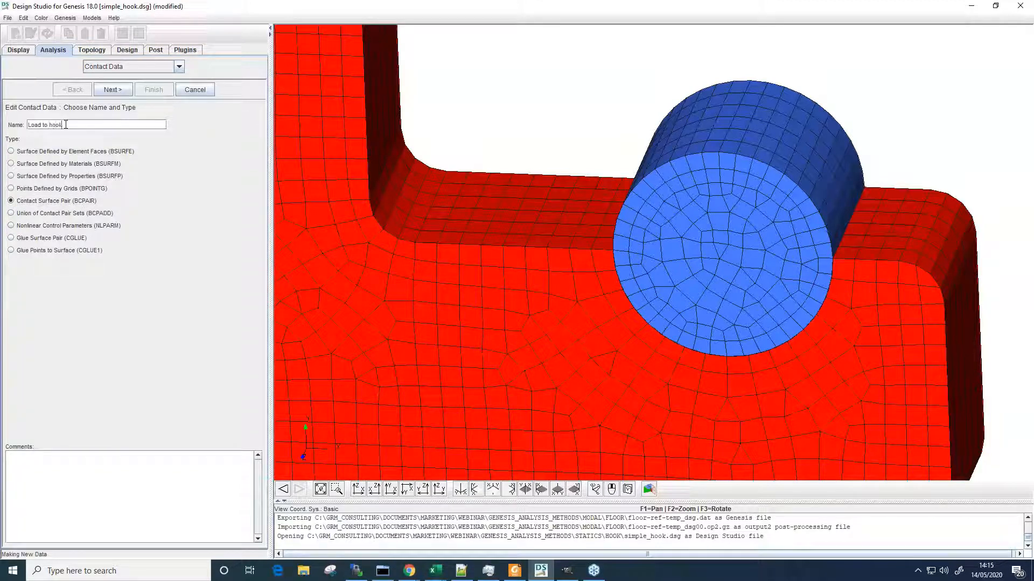
{"action": "left_click", "coordinate": [128, 90]}
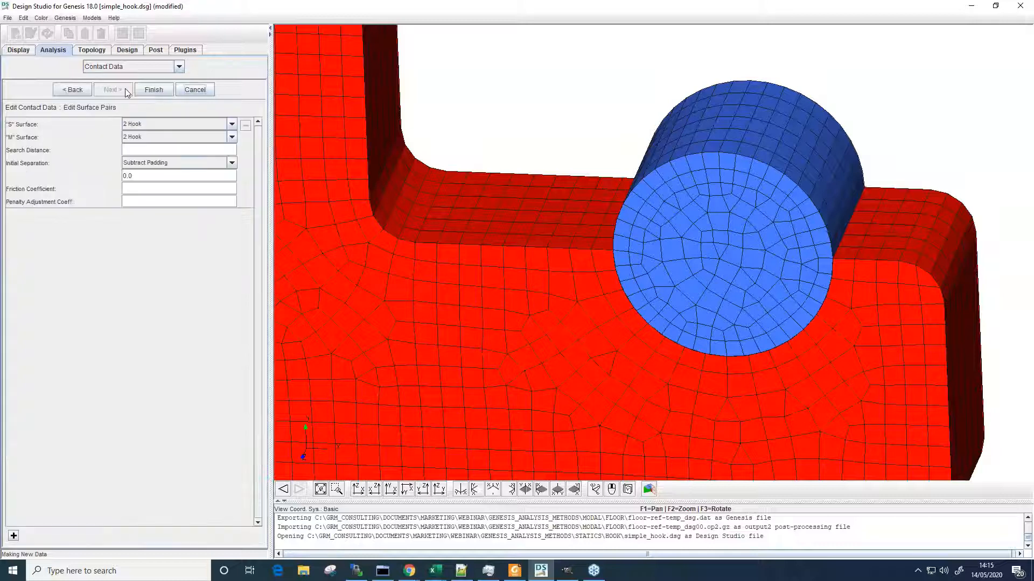
Pair the Load S surface with the Hook M surface, using a search distance of 1 and initial separation Ignore
{"action": "left_click", "coordinate": [161, 128]}
{"action": "left_click", "coordinate": [155, 152]}
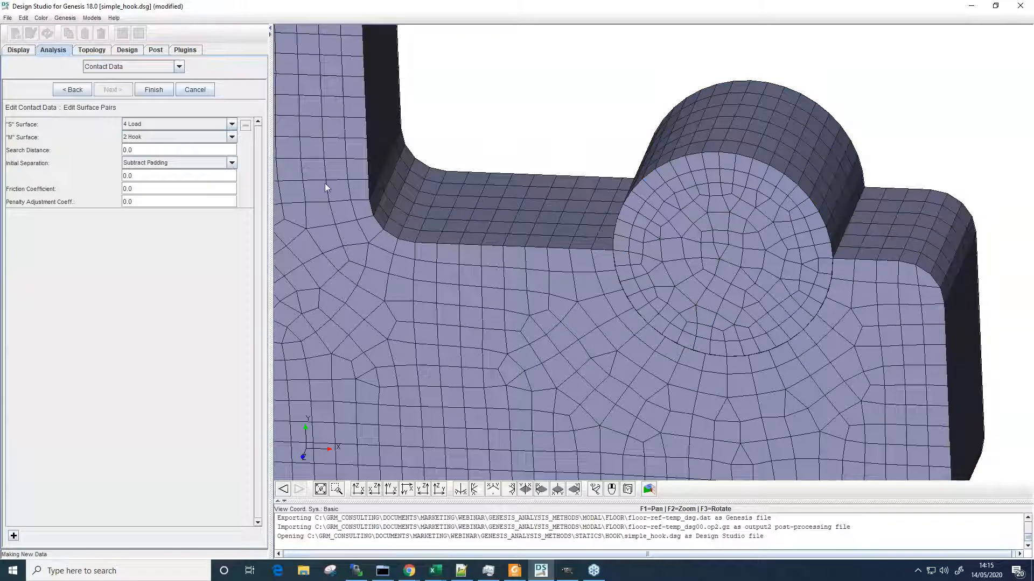
{"action": "double_click", "coordinate": [140, 150]}
{"action": "type", "text": "1"}
{"action": "left_click", "coordinate": [153, 164]}
{"action": "left_click", "coordinate": [155, 183]}
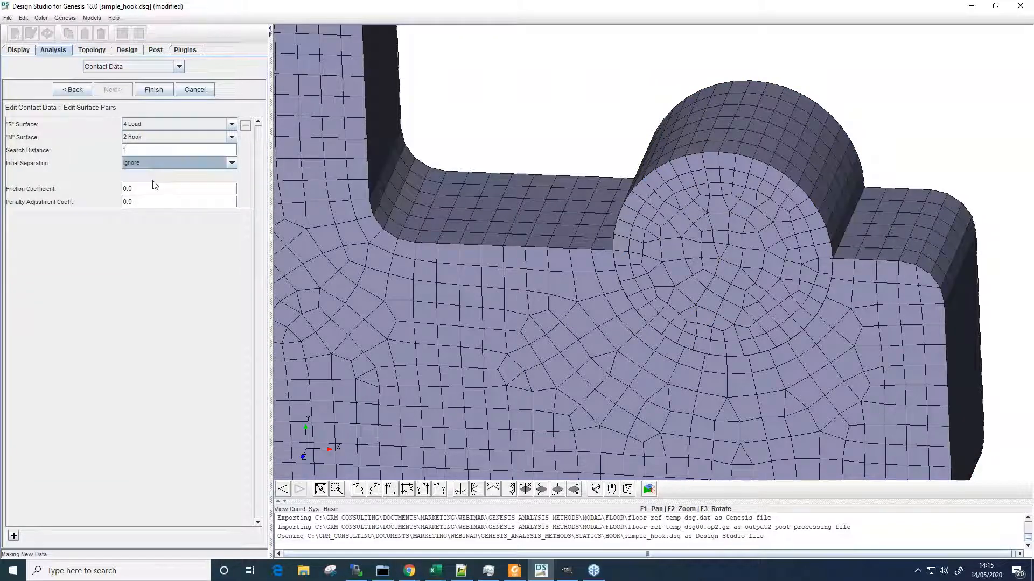
Set the friction coefficient of the Load to hook contact pair to 0.2 and complete the pair
{"action": "double_click", "coordinate": [135, 150]}
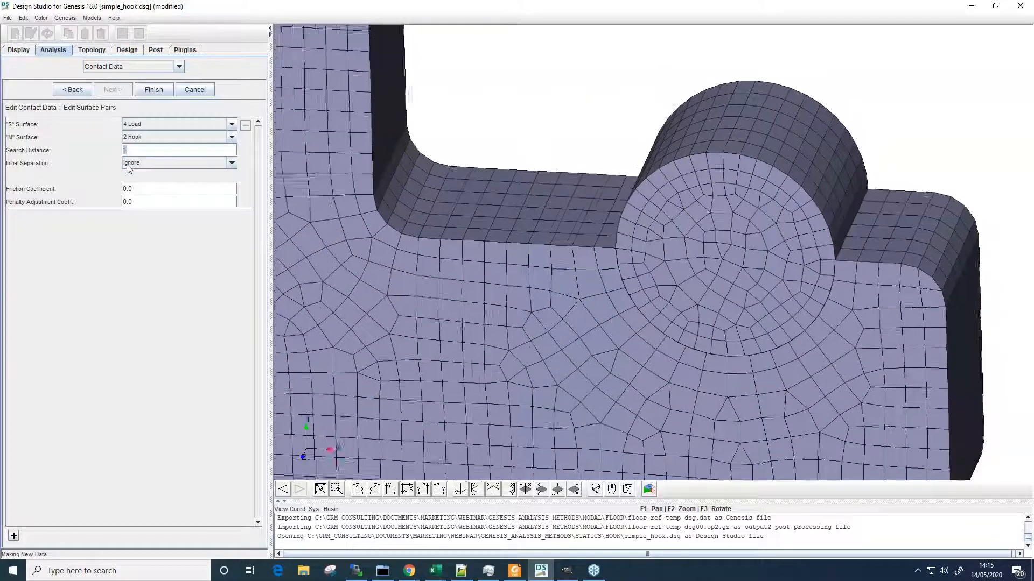
{"action": "middle_click_drag", "start_coordinate": [376, 264], "coordinate": [447, 293]}
{"action": "scroll", "coordinate": [635, 261], "scroll_direction": "down", "scroll_amount": 8}
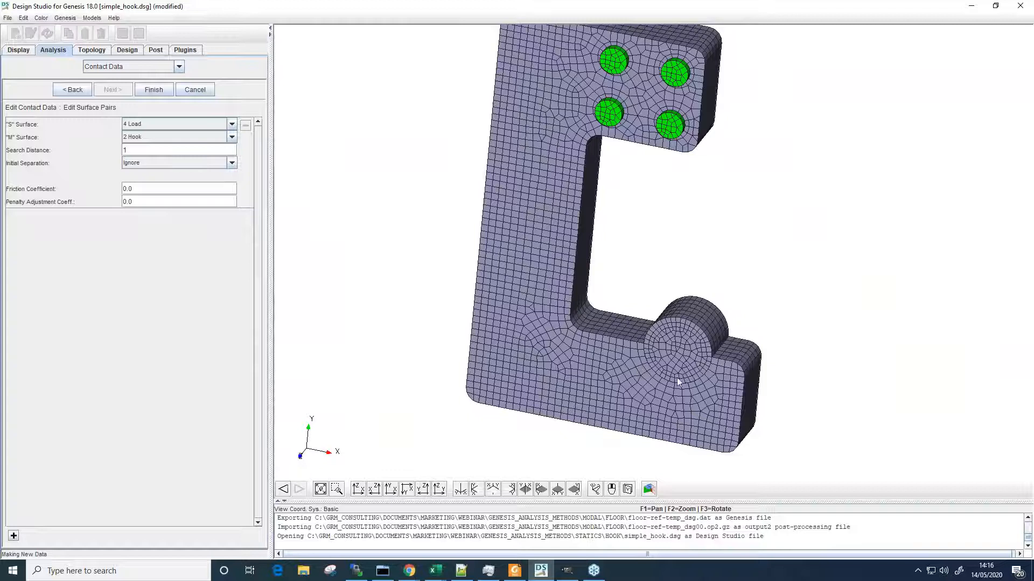
{"action": "middle_click_drag", "start_coordinate": [677, 377], "coordinate": [663, 356]}
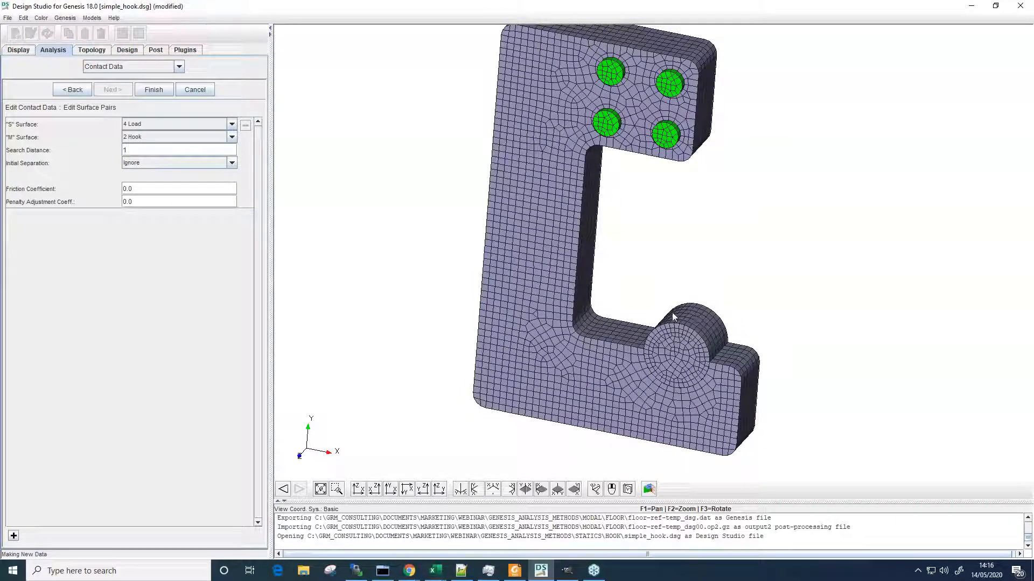
{"action": "scroll", "coordinate": [679, 172], "scroll_direction": "up", "scroll_amount": 8}
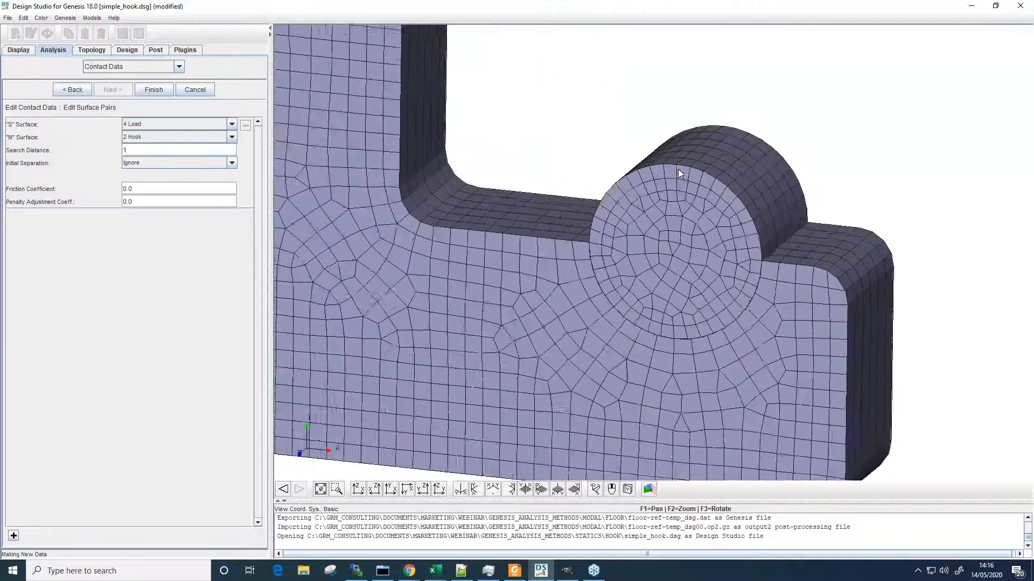
{"action": "scroll", "coordinate": [678, 169], "scroll_direction": "up", "scroll_amount": 6}
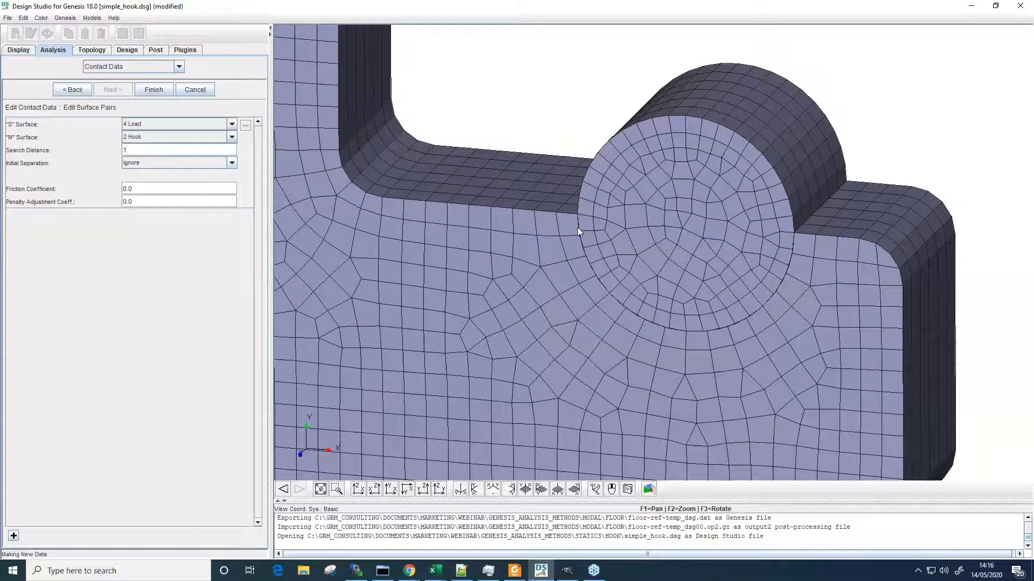
{"action": "left_click", "coordinate": [144, 164]}
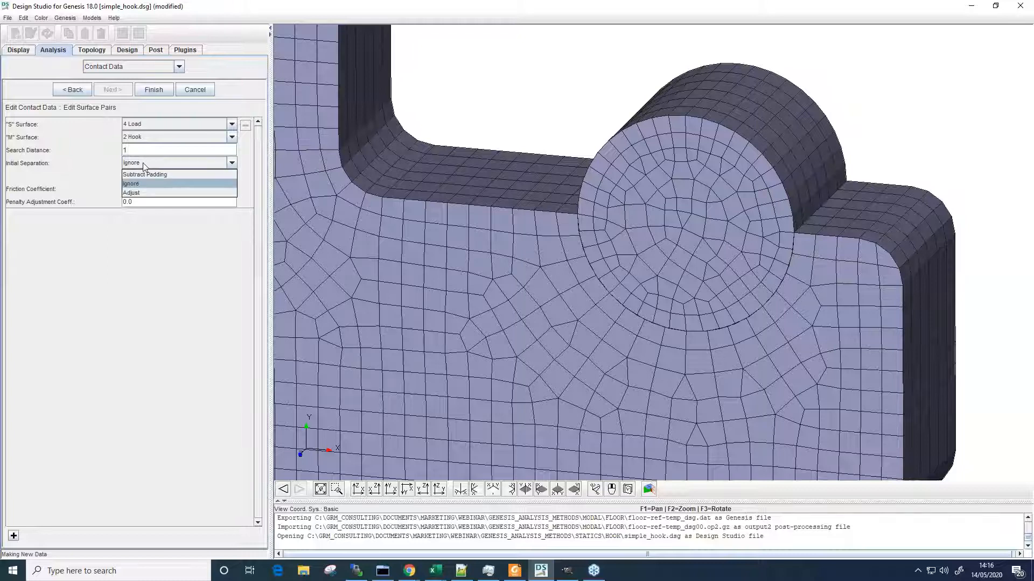
{"action": "left_click", "coordinate": [143, 162]}
{"action": "left_click", "coordinate": [131, 189]}
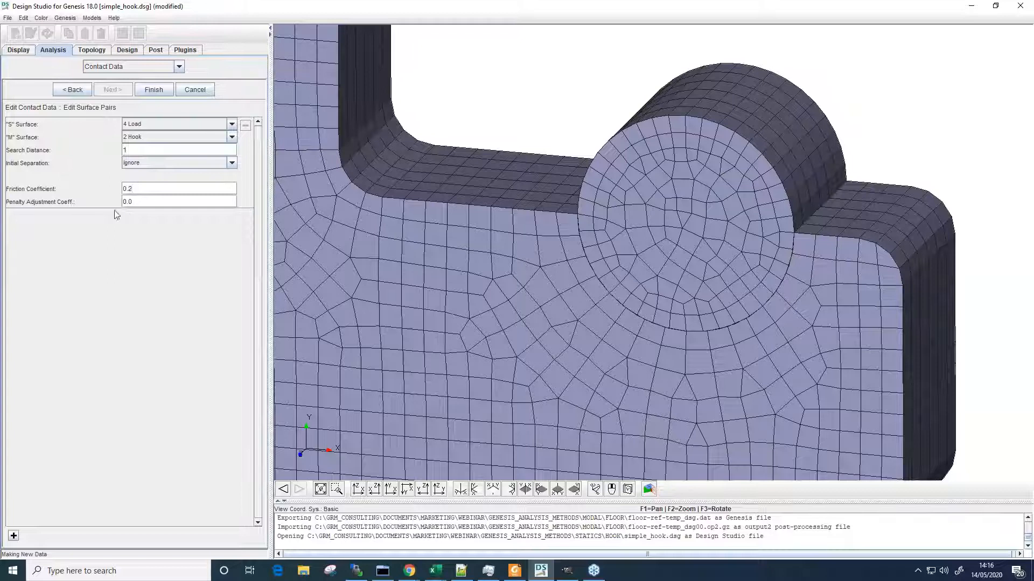
{"action": "left_click", "coordinate": [154, 89]}
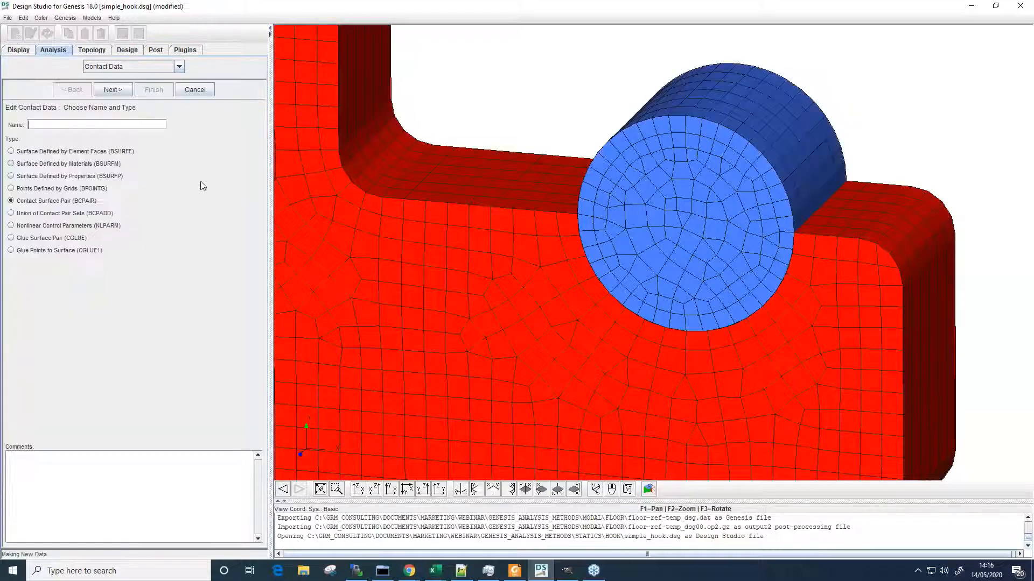
Create a Contact Surface Pair (BCPAIR) named pins to hook, with Pins as the S surface and Hook as the M surface
{"action": "type", "text": "pins to hook"}
{"action": "left_click", "coordinate": [112, 91]}
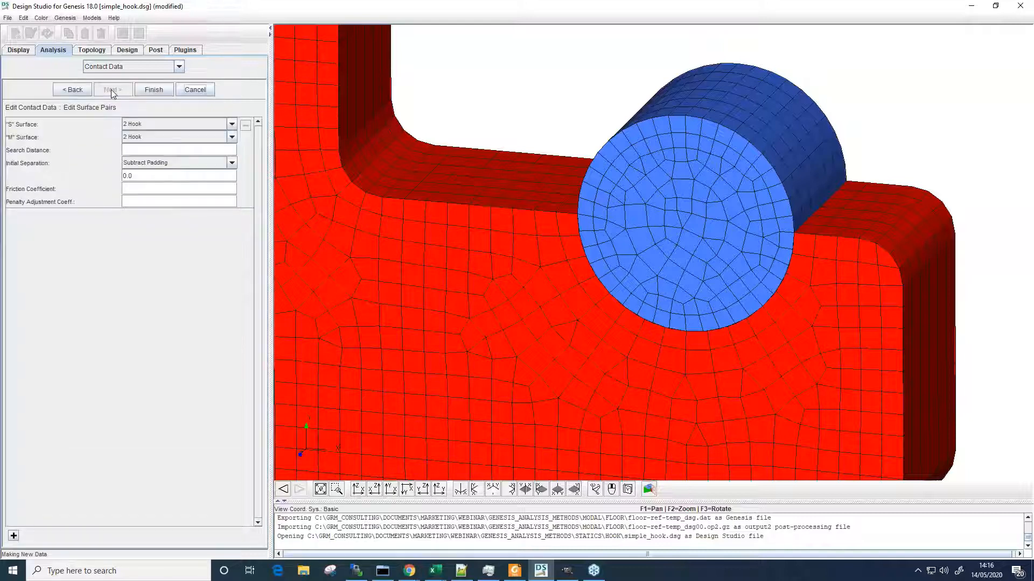
{"action": "left_click", "coordinate": [170, 127]}
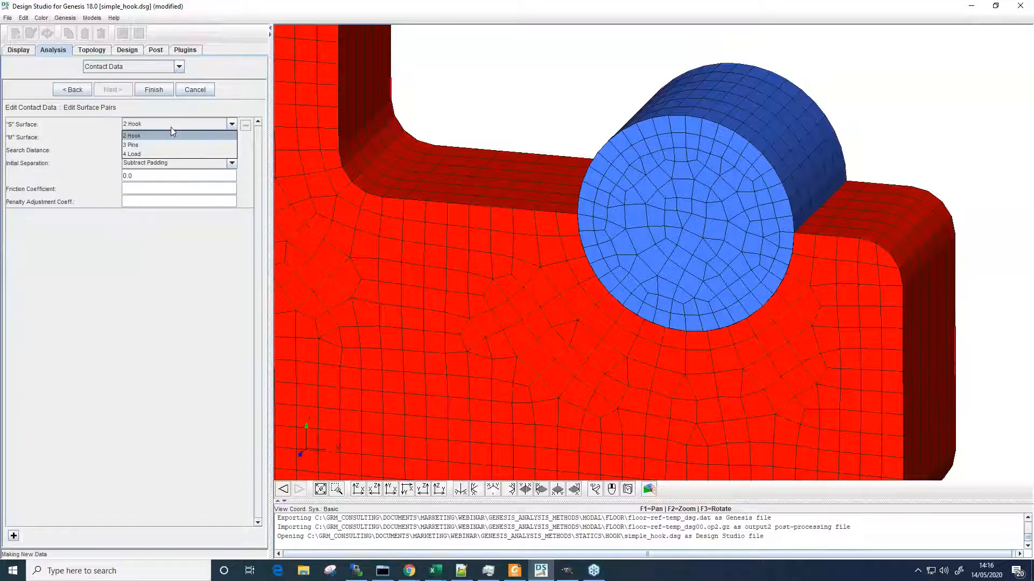
{"action": "left_click", "coordinate": [132, 144]}
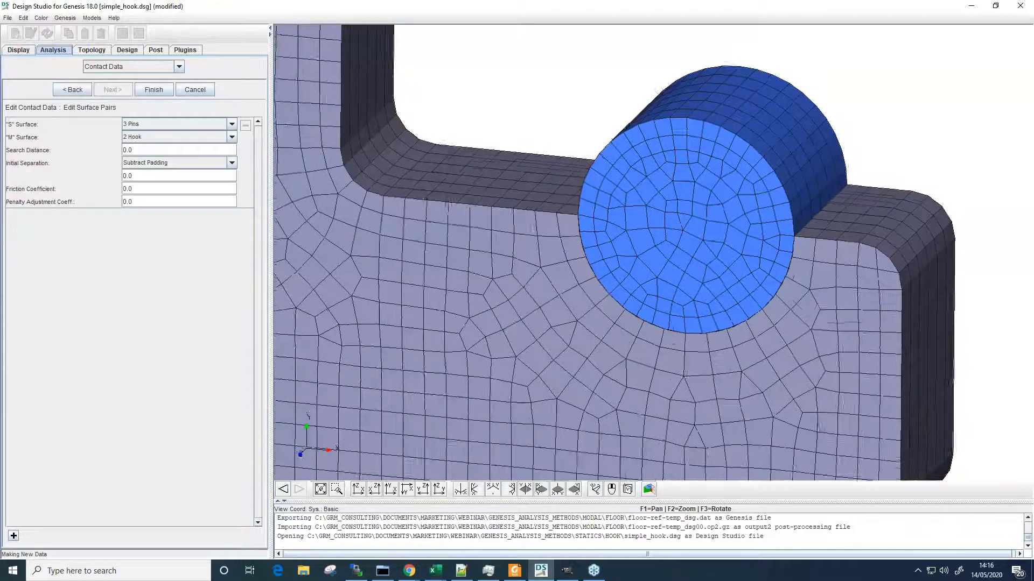
Set the pins to hook pair's initial separation to Ignore and friction coefficient to 0.2, and complete the pair
{"action": "scroll", "coordinate": [658, 90], "scroll_direction": "down", "scroll_amount": 5}
{"action": "middle_click_drag", "start_coordinate": [525, 97], "coordinate": [510, 211]}
{"action": "scroll", "coordinate": [511, 212], "scroll_direction": "up", "scroll_amount": 4}
{"action": "left_click", "coordinate": [149, 163]}
{"action": "left_click", "coordinate": [149, 185]}
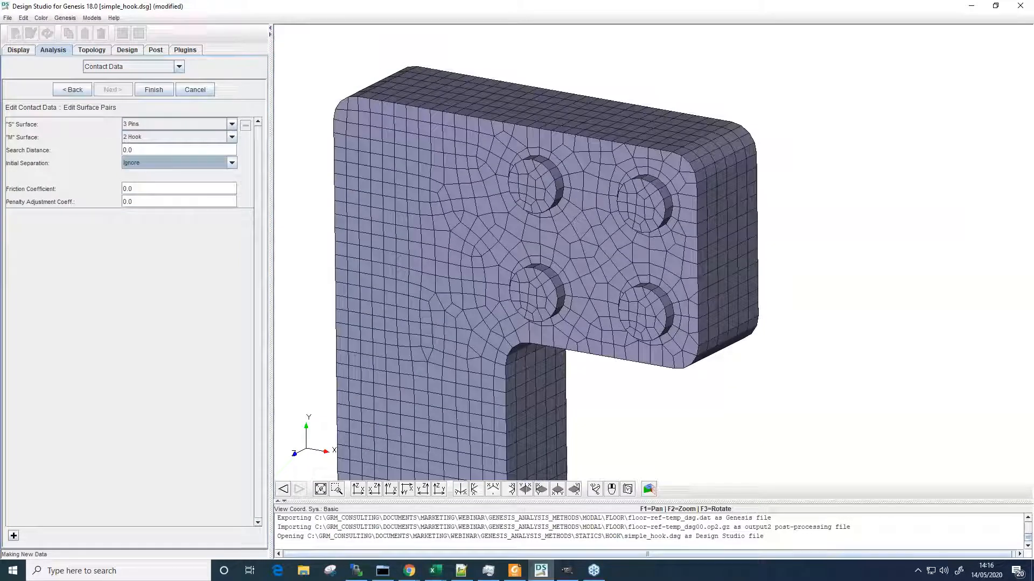
{"action": "left_click", "coordinate": [137, 187]}
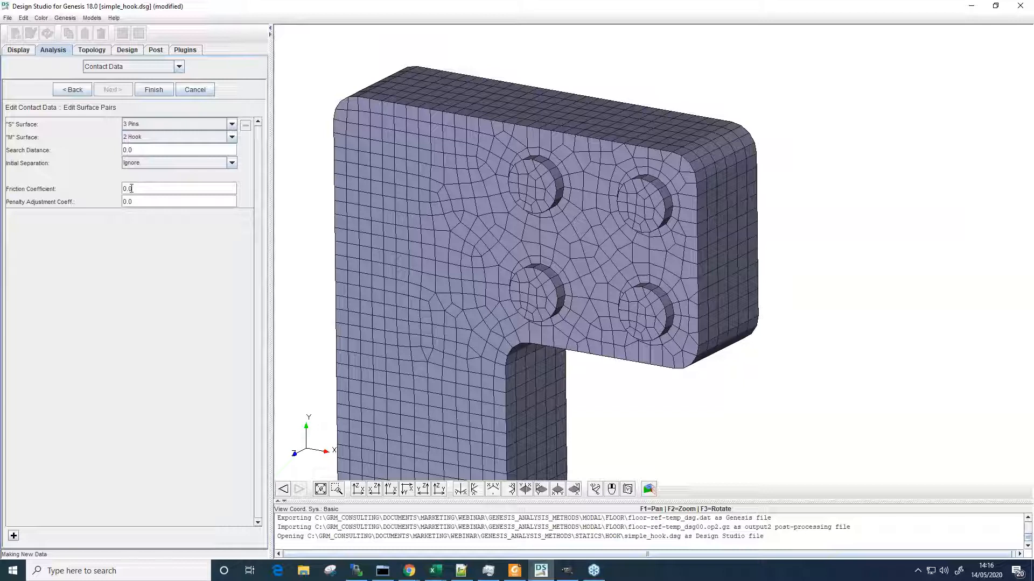
{"action": "key", "text": "BackSpace"}
{"action": "type", "text": "2"}
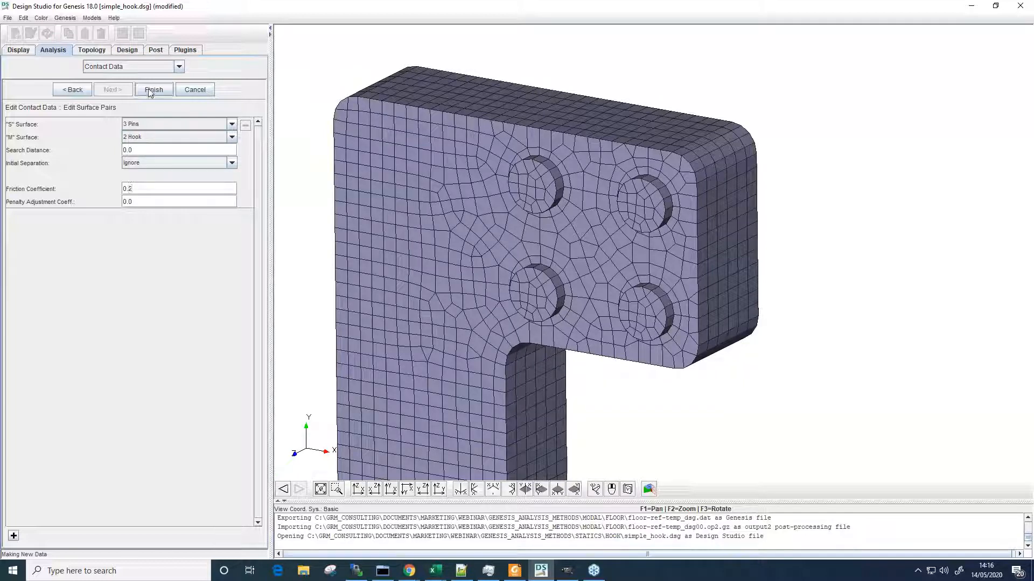
{"action": "left_click", "coordinate": [151, 90]}
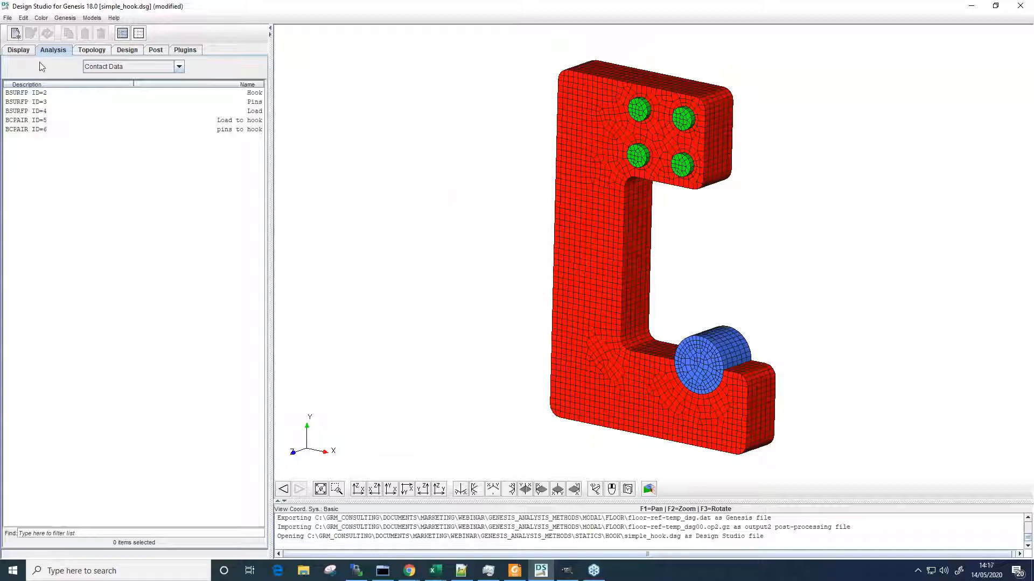
Create a Union of Contact Pair Sets (BCPADD) named All Contact that combines the Load to hook and pins to hook pairs
{"action": "left_click", "coordinate": [16, 34]}
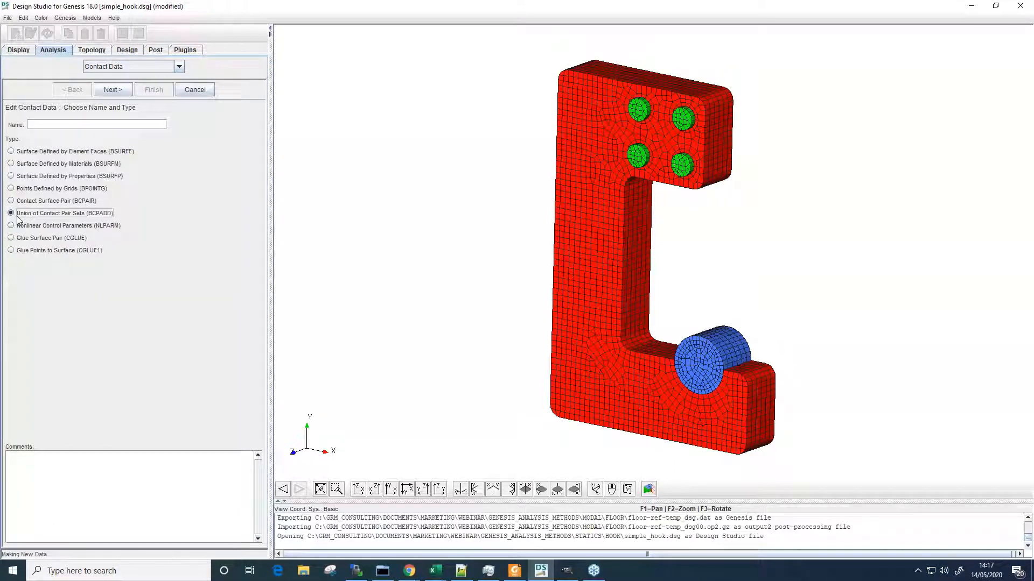
{"action": "left_click", "coordinate": [95, 124]}
{"action": "type", "text": "All Contact"}
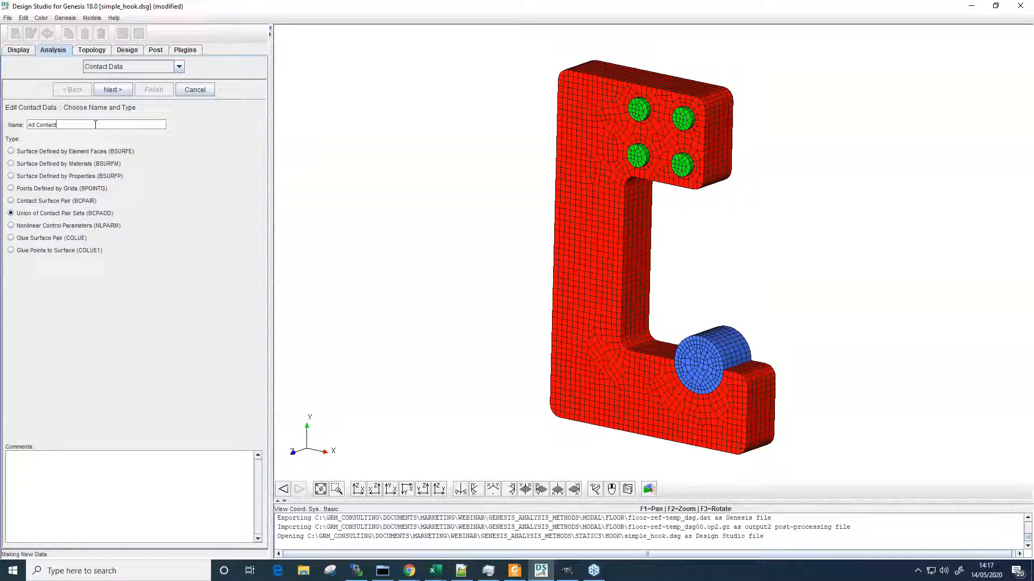
{"action": "left_click", "coordinate": [116, 92]}
{"action": "left_click", "coordinate": [42, 125]}
{"action": "left_click", "coordinate": [39, 132]}
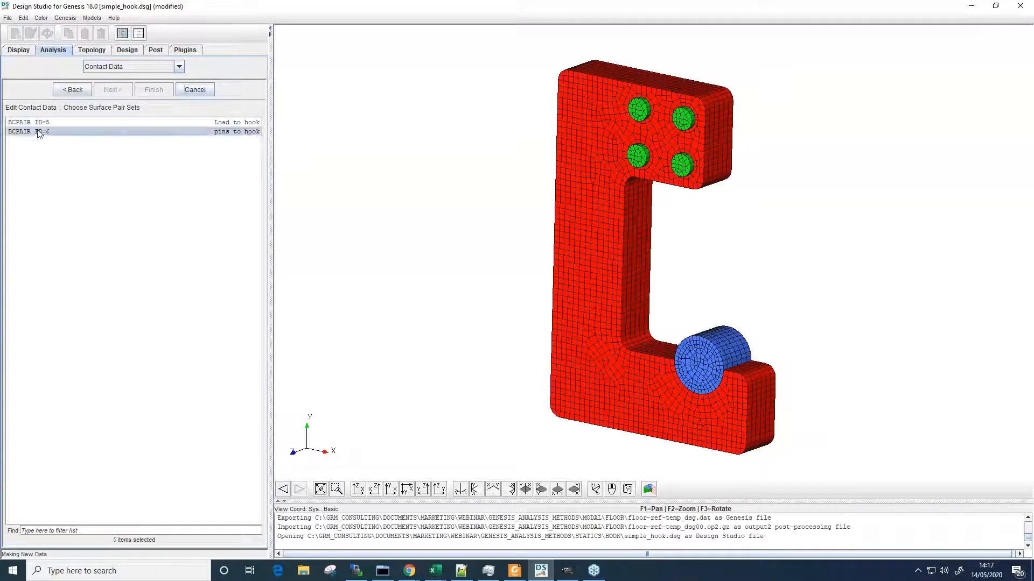
{"action": "left_click", "coordinate": [65, 123], "text": "ctrl"}
{"action": "left_click", "coordinate": [155, 90]}
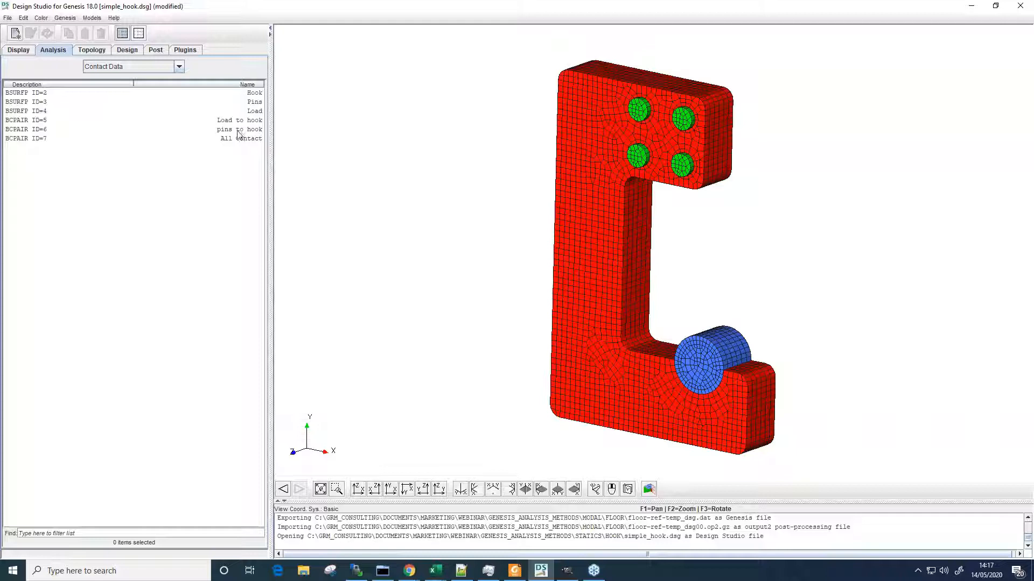
Create a Nonlinear Control Parameters (NLPARM) entry named NLPARM, leaving the maximum nonlinear iterations blank
{"action": "left_click", "coordinate": [15, 34]}
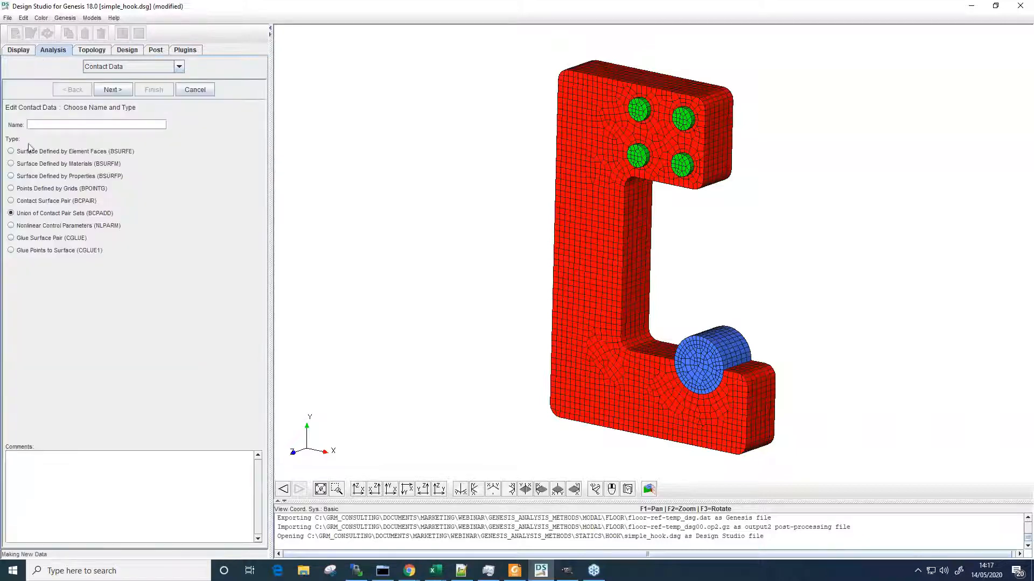
{"action": "left_click", "coordinate": [27, 226]}
{"action": "left_click", "coordinate": [66, 124]}
{"action": "type", "text": "NLPARM"}
{"action": "left_click", "coordinate": [113, 89]}
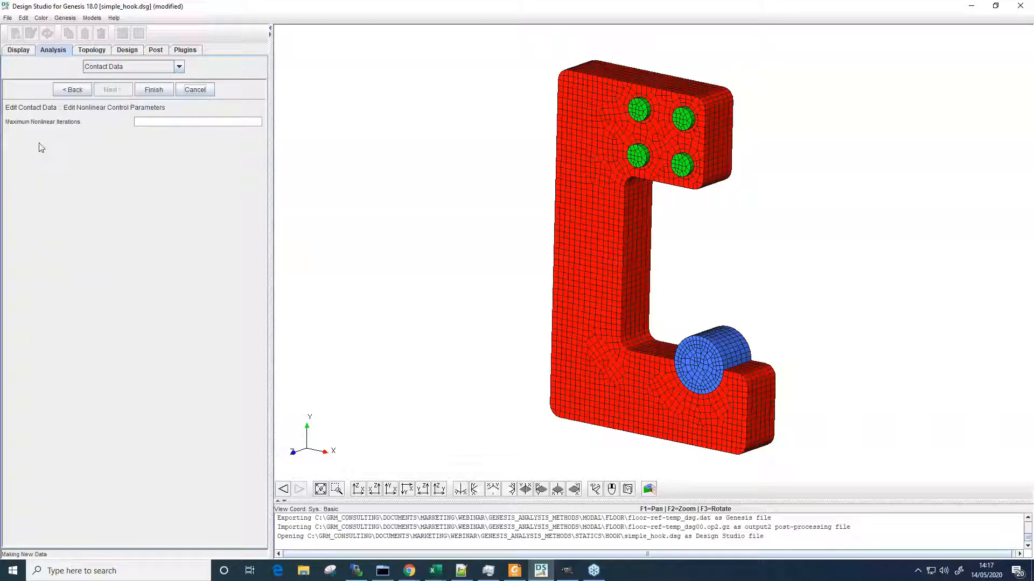
{"action": "left_click", "coordinate": [154, 92]}
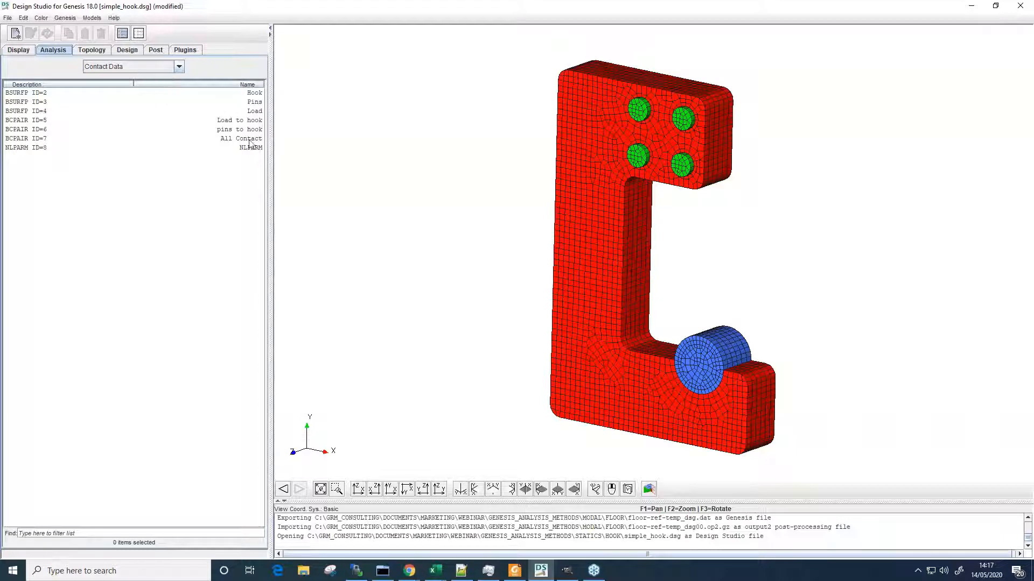
Create a new static loadcase named Vertical Load and proceed to its boundary conditions
{"action": "middle_click_drag", "start_coordinate": [518, 237], "coordinate": [508, 232]}
{"action": "left_click", "coordinate": [171, 68]}
{"action": "left_click", "coordinate": [111, 157]}
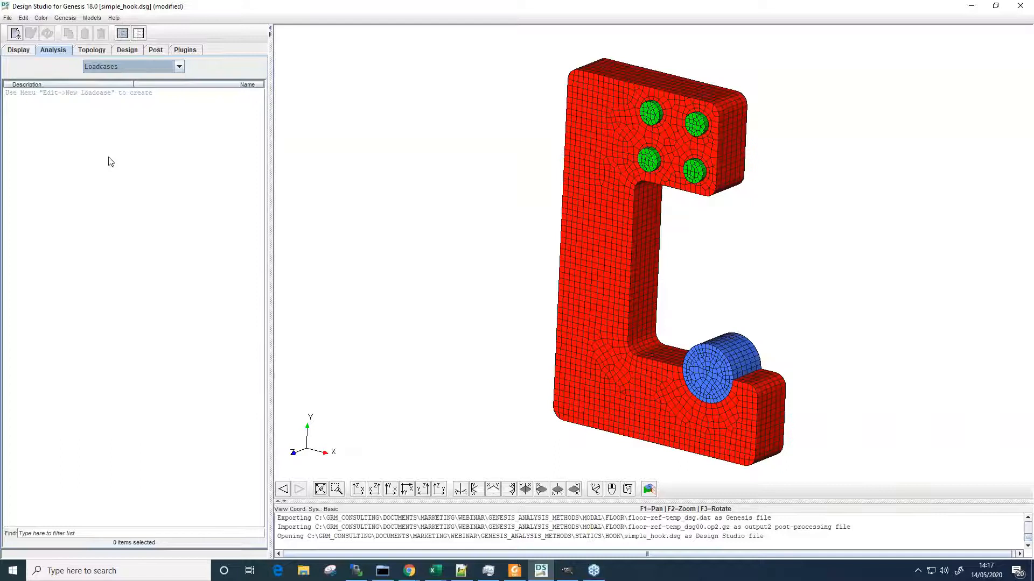
{"action": "left_click", "coordinate": [15, 34]}
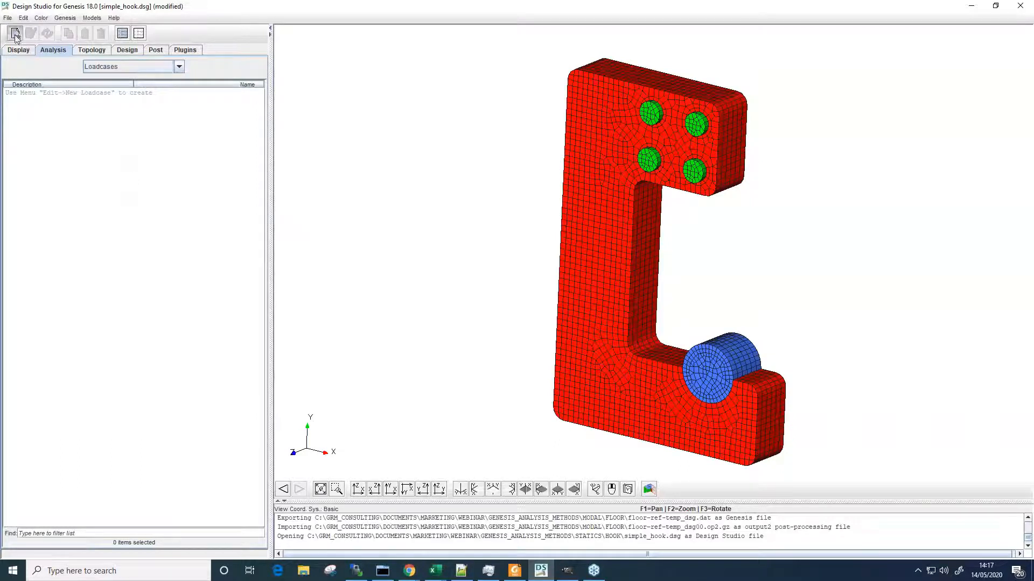
{"action": "type", "text": "Vertical Load"}
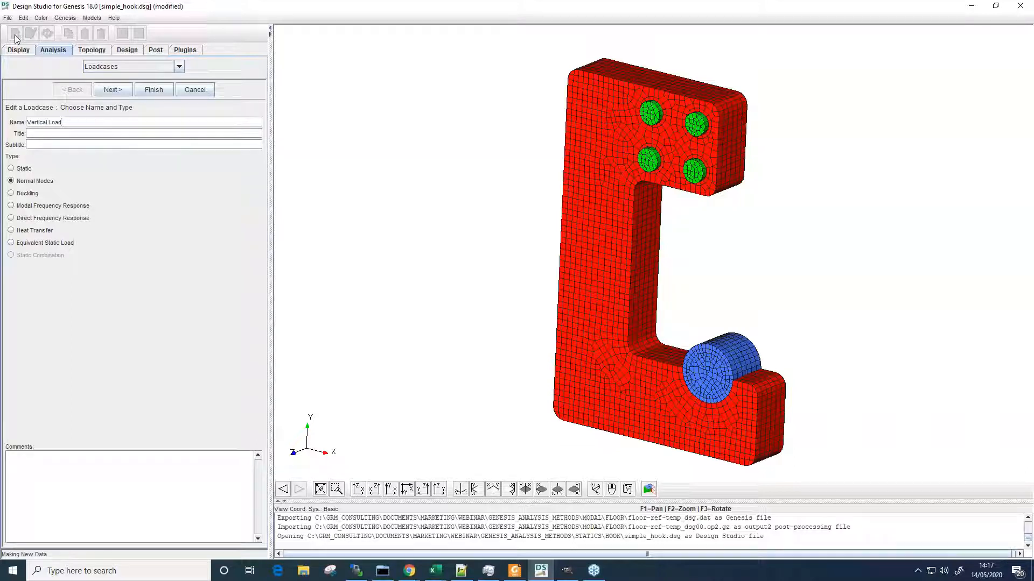
{"action": "left_click", "coordinate": [21, 169]}
{"action": "left_click", "coordinate": [112, 91]}
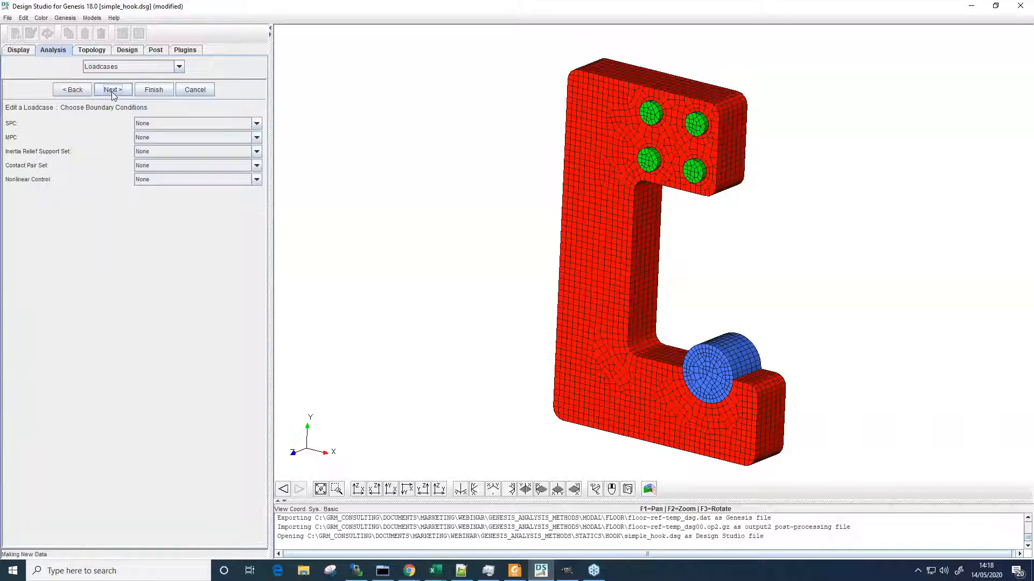
Assign the Fixed SPC, the All Contact pair set and the NLPARM nonlinear control to the Vertical Load loadcase
{"action": "left_click", "coordinate": [142, 125]}
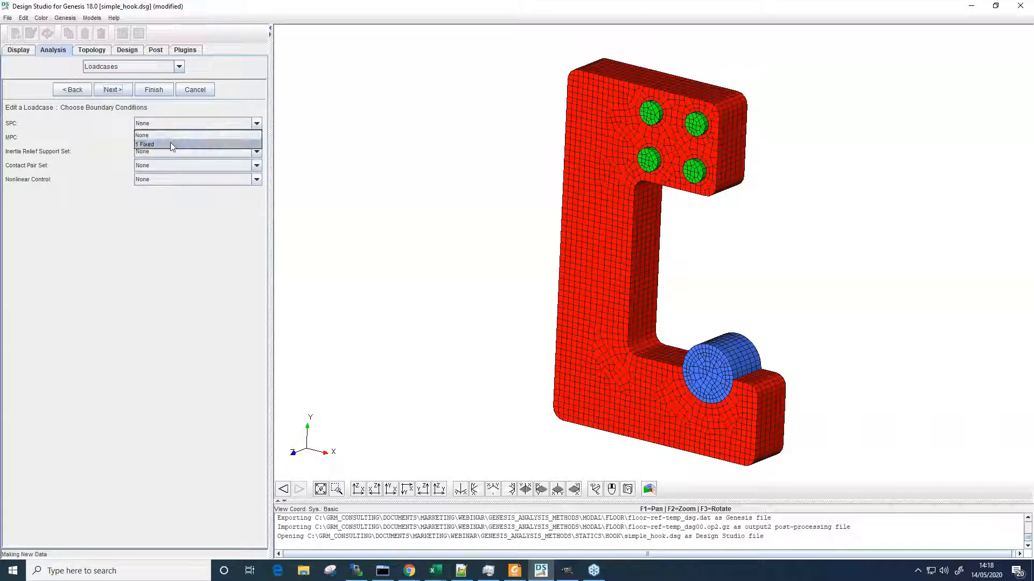
{"action": "left_click", "coordinate": [170, 144]}
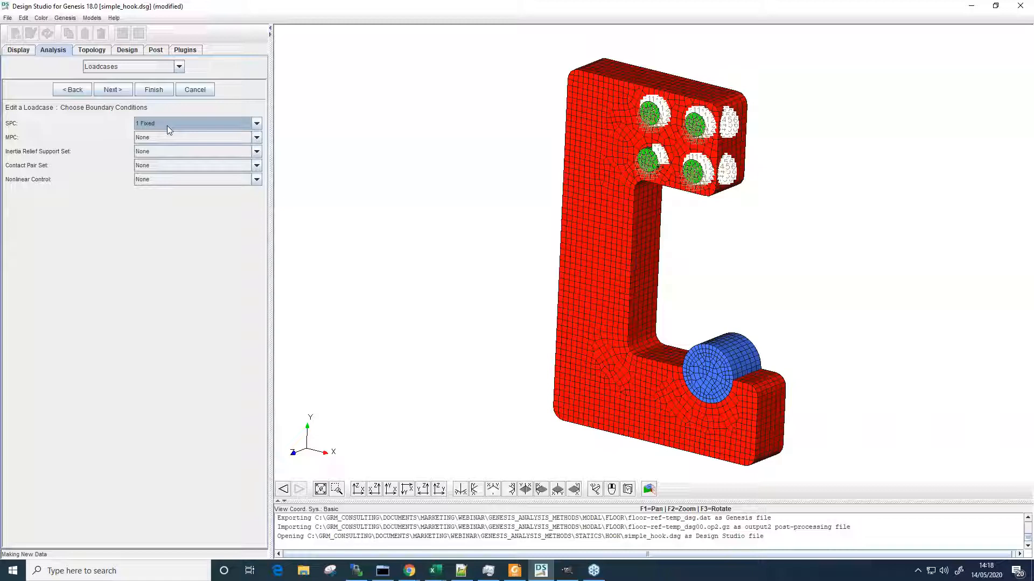
{"action": "left_click", "coordinate": [149, 166]}
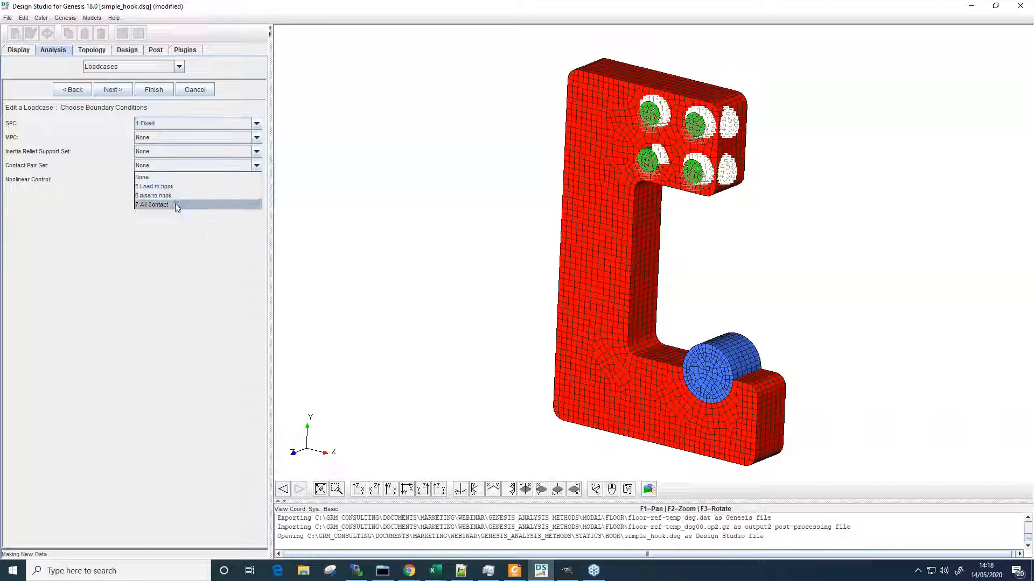
{"action": "left_click", "coordinate": [177, 205]}
{"action": "left_click", "coordinate": [170, 182]}
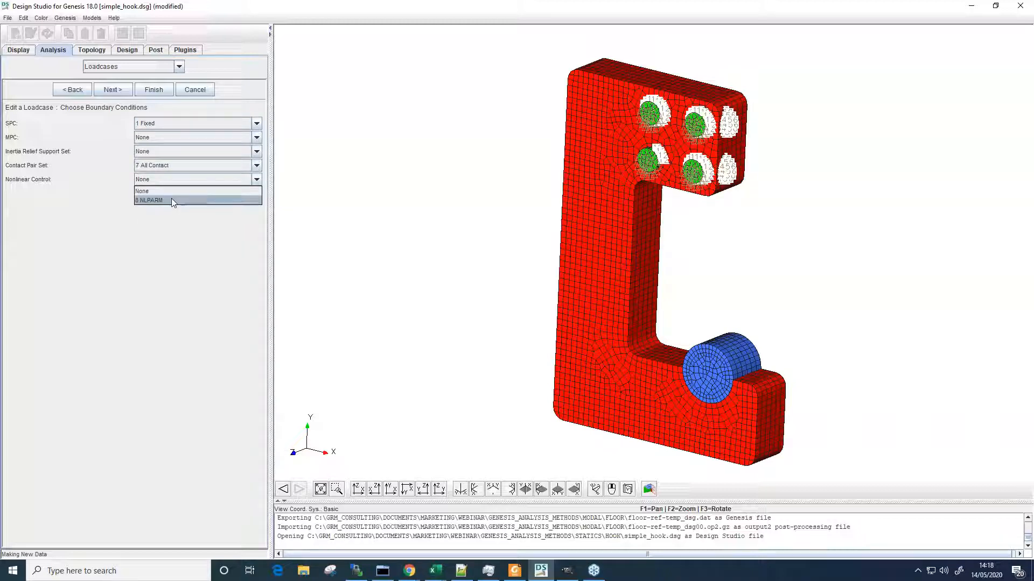
{"action": "left_click", "coordinate": [173, 201]}
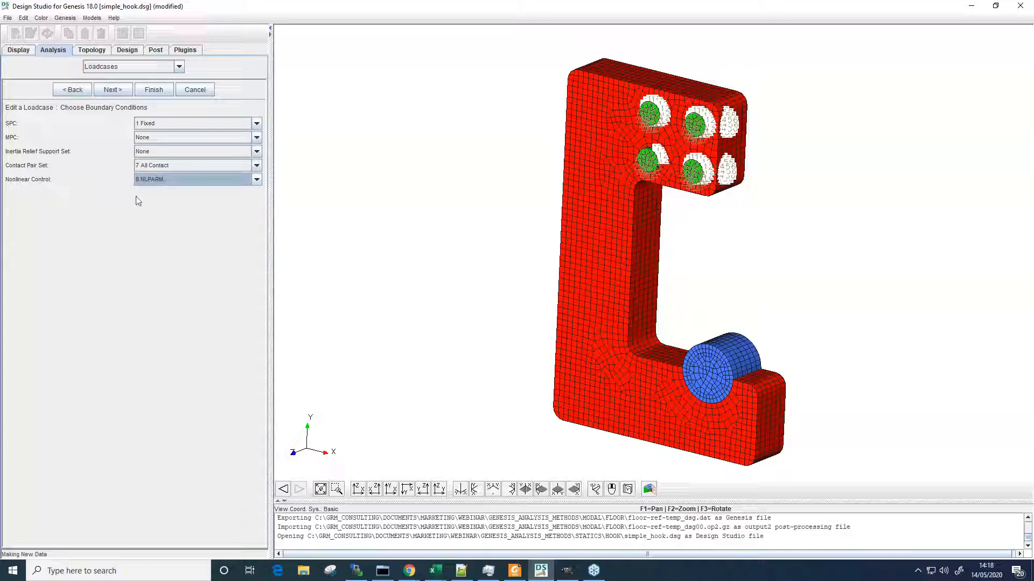
{"action": "left_click", "coordinate": [116, 90]}
Assign the 2kN Force load set to the loadcase and set its displacement results request to Post
{"action": "left_click", "coordinate": [153, 124]}
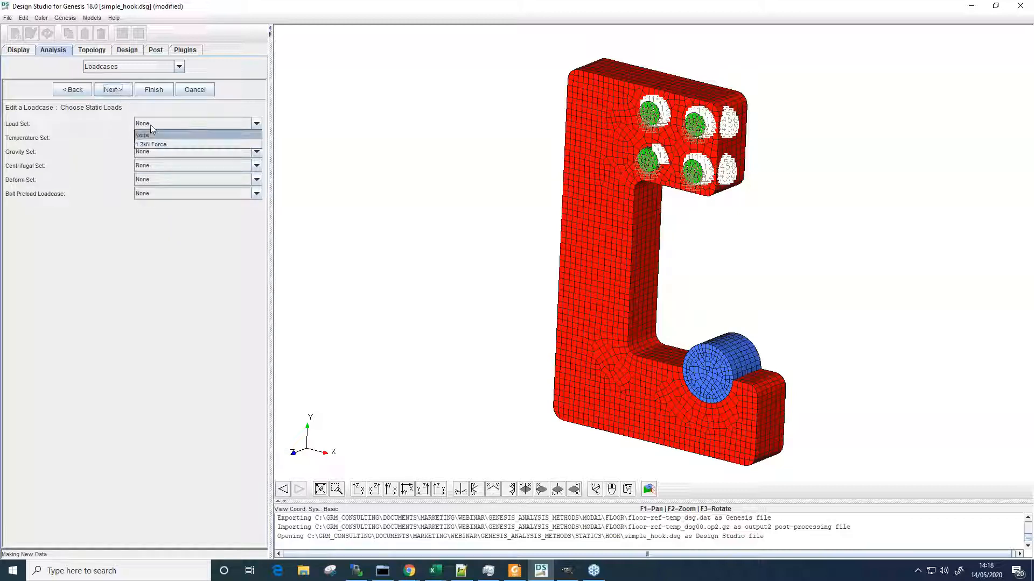
{"action": "left_click", "coordinate": [168, 143]}
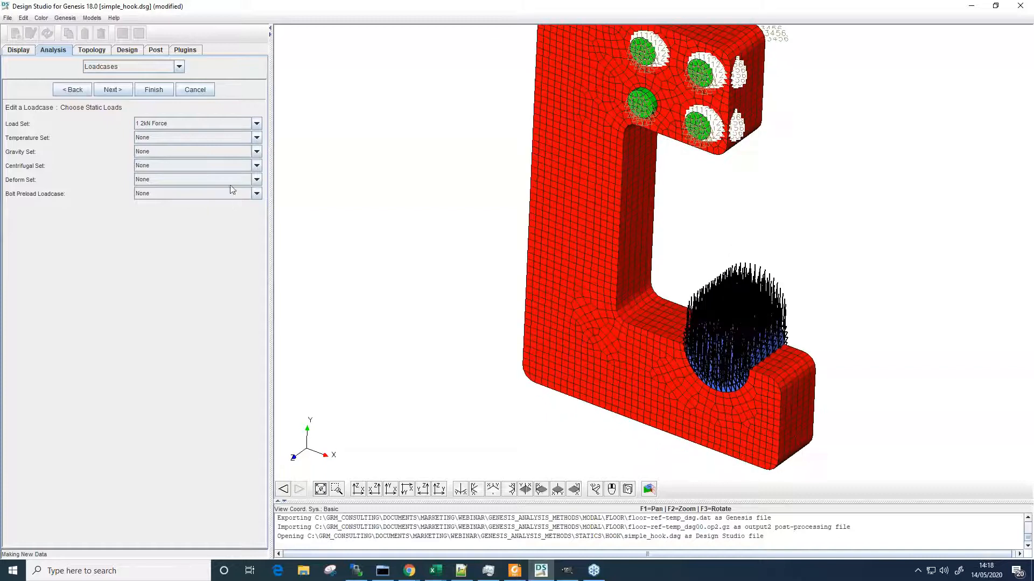
{"action": "left_click", "coordinate": [117, 91]}
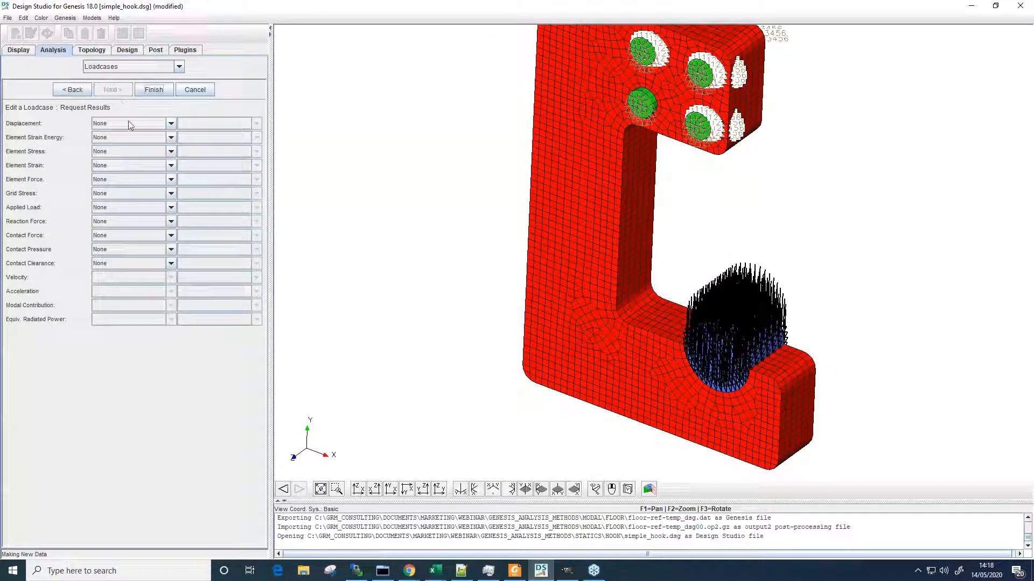
{"action": "left_click", "coordinate": [125, 123]}
{"action": "left_click", "coordinate": [105, 143]}
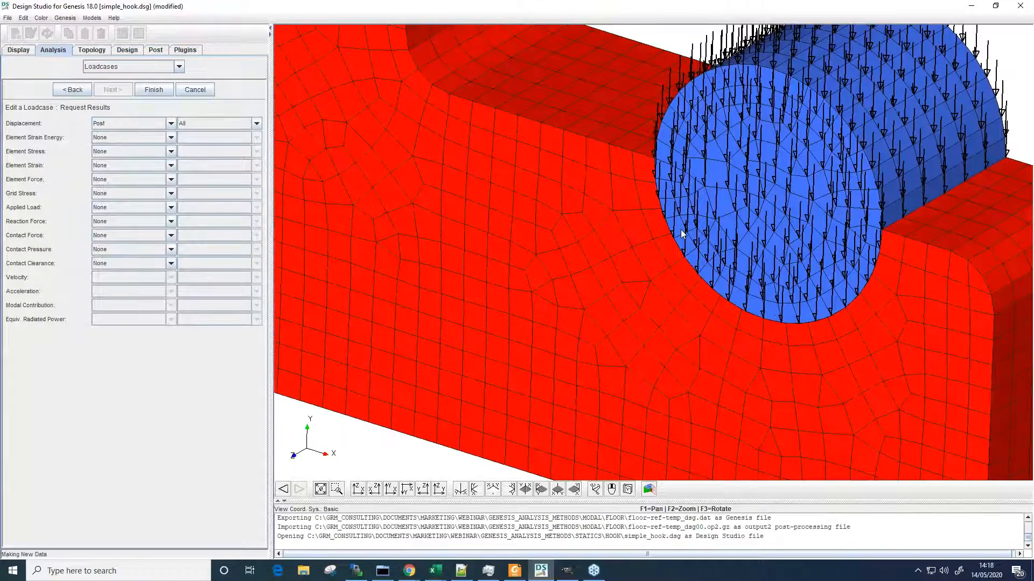
Set the loadcase's grid stress, element stress and contact pressure result requests to Post and finish the loadcase
{"action": "scroll", "coordinate": [681, 230], "scroll_direction": "down", "scroll_amount": 2}
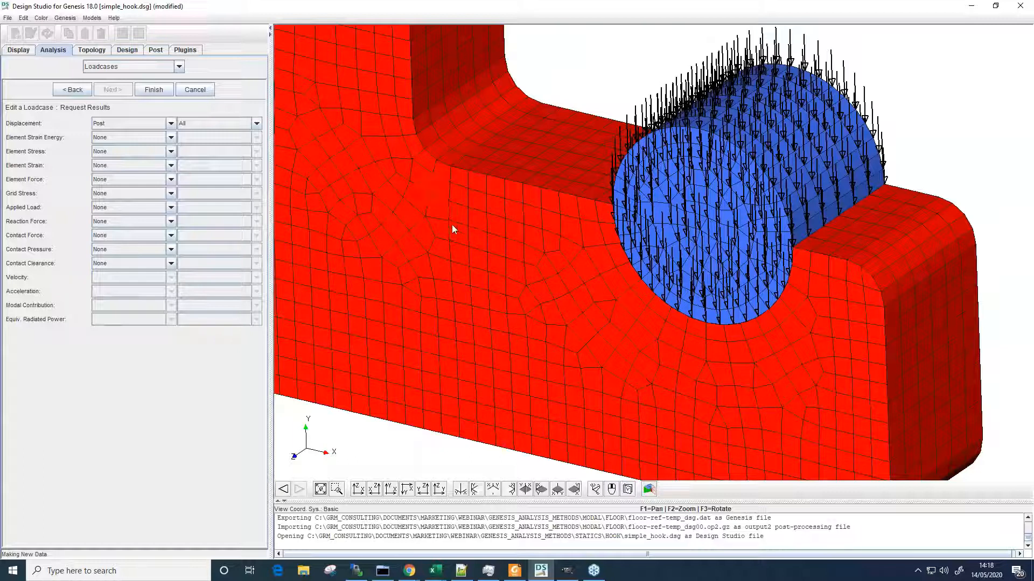
{"action": "left_click", "coordinate": [109, 193]}
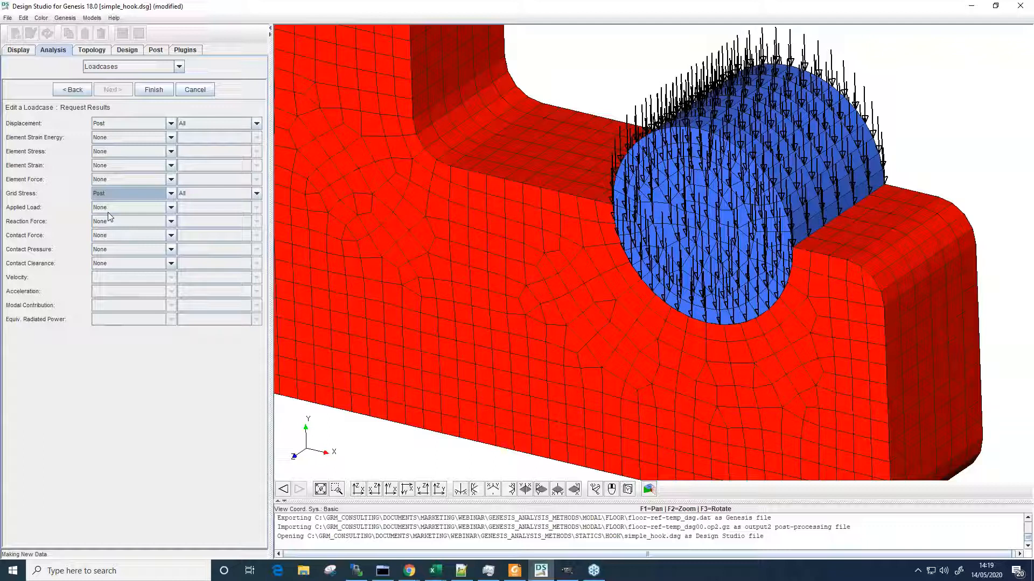
{"action": "left_click", "coordinate": [105, 151]}
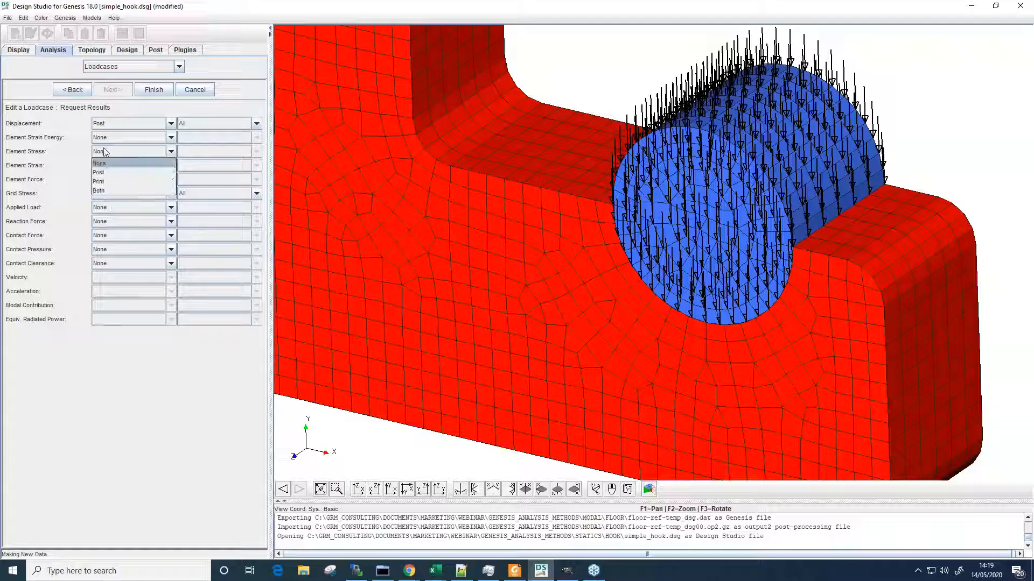
{"action": "left_click", "coordinate": [109, 172]}
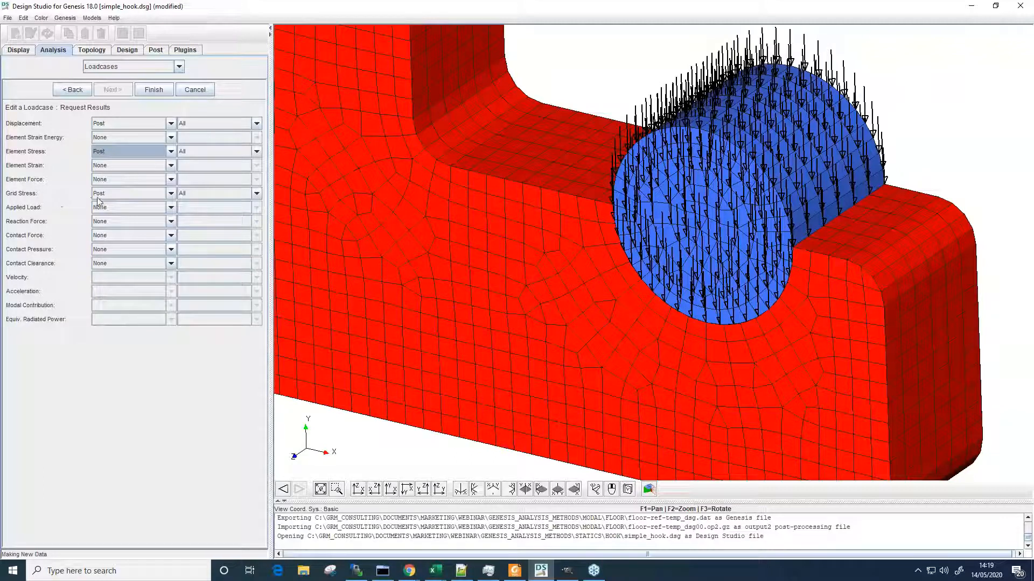
{"action": "left_click", "coordinate": [444, 183]}
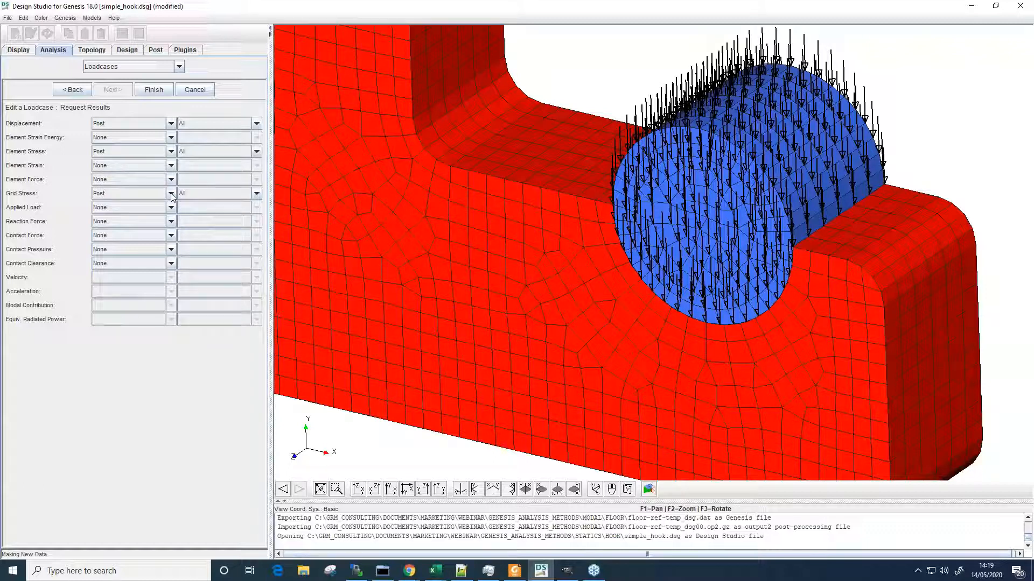
{"action": "left_click", "coordinate": [110, 250]}
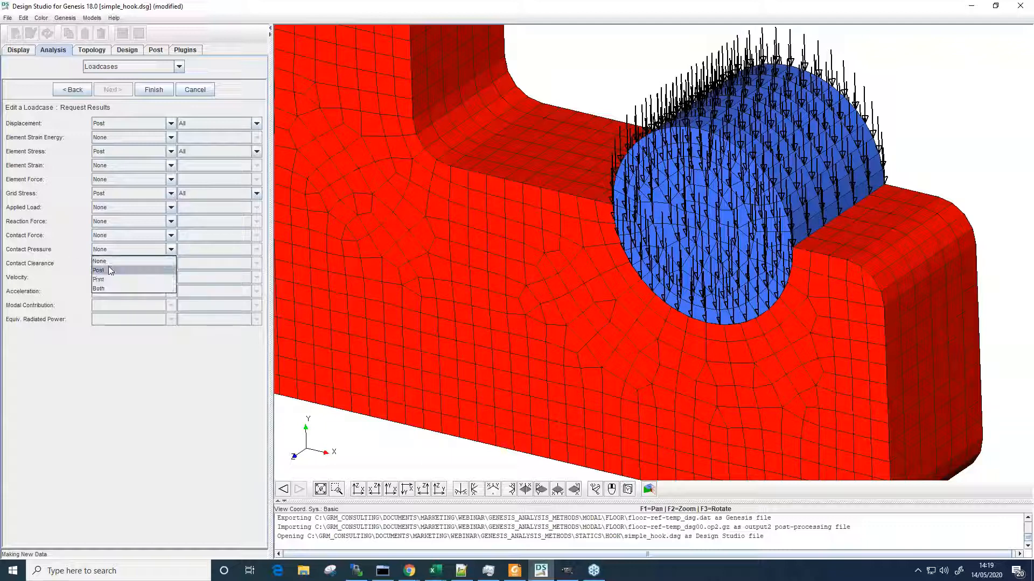
{"action": "left_click", "coordinate": [108, 270]}
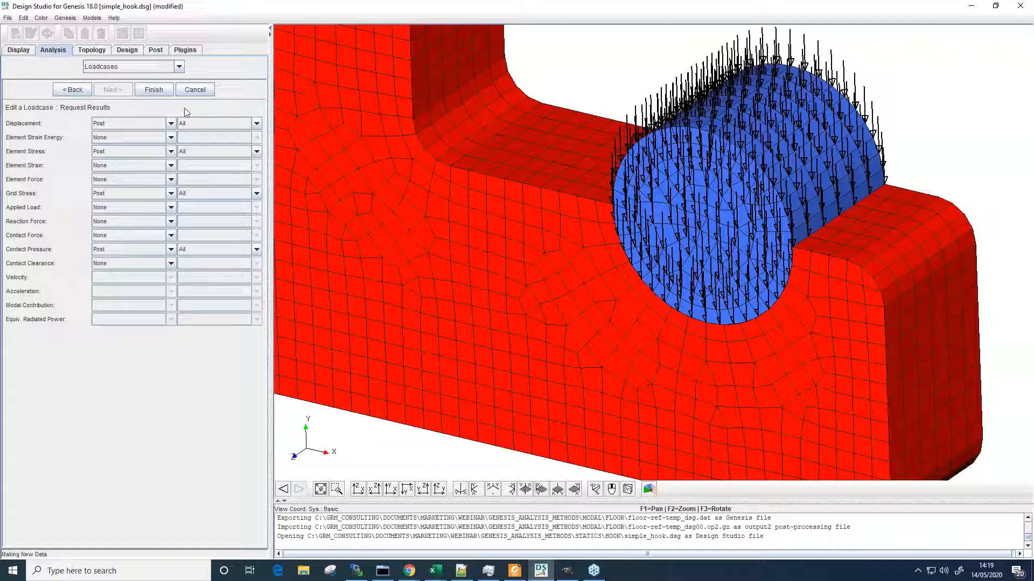
{"action": "left_click", "coordinate": [155, 91]}
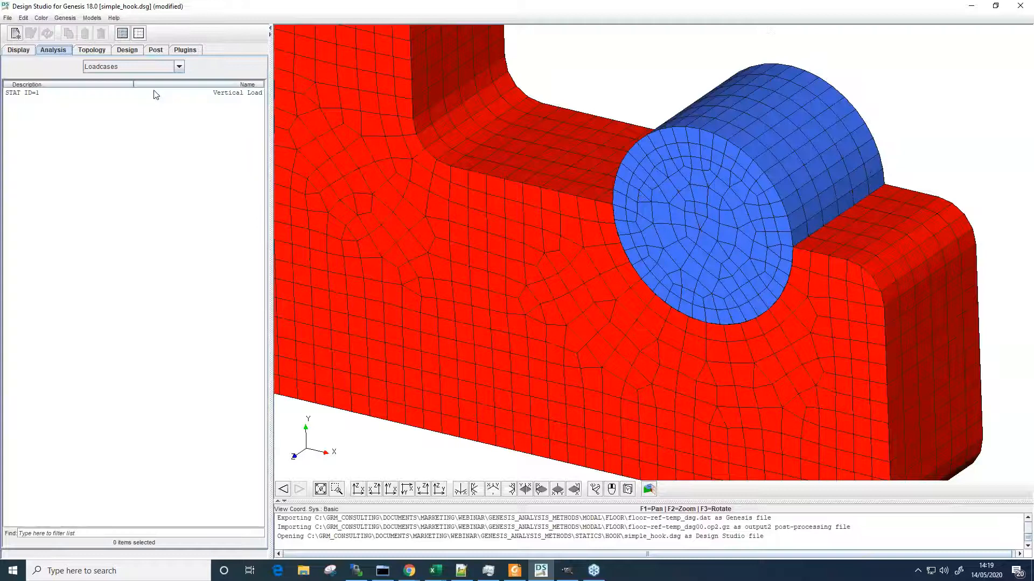
Run the Genesis analysis of the hook model and review the contact iterations in the console output
{"action": "left_click", "coordinate": [65, 19]}
{"action": "left_click", "coordinate": [66, 19]}
{"action": "left_click", "coordinate": [67, 20]}
{"action": "left_click", "coordinate": [75, 75]}
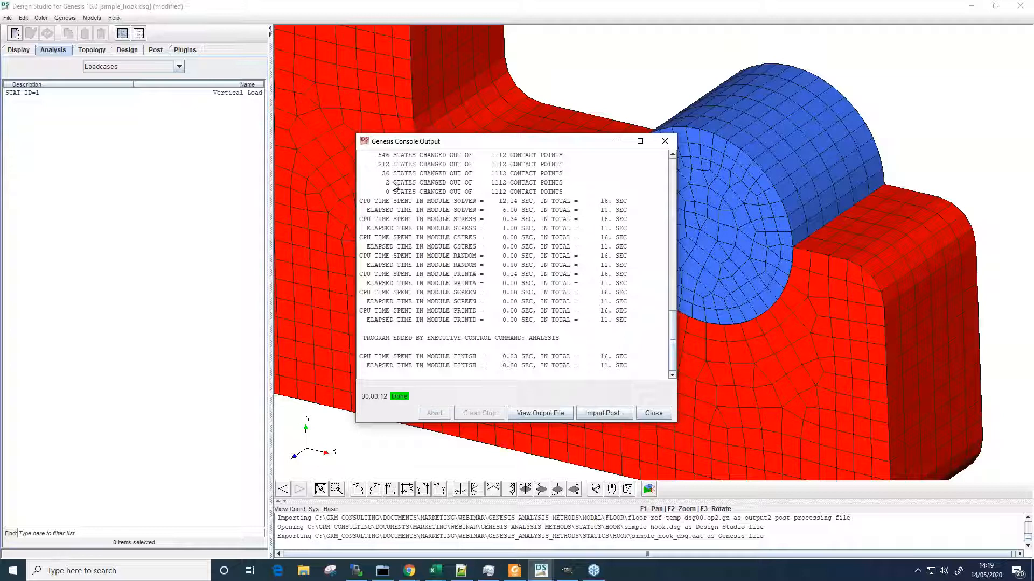
{"action": "scroll", "coordinate": [589, 294], "scroll_direction": "up", "scroll_amount": 1}
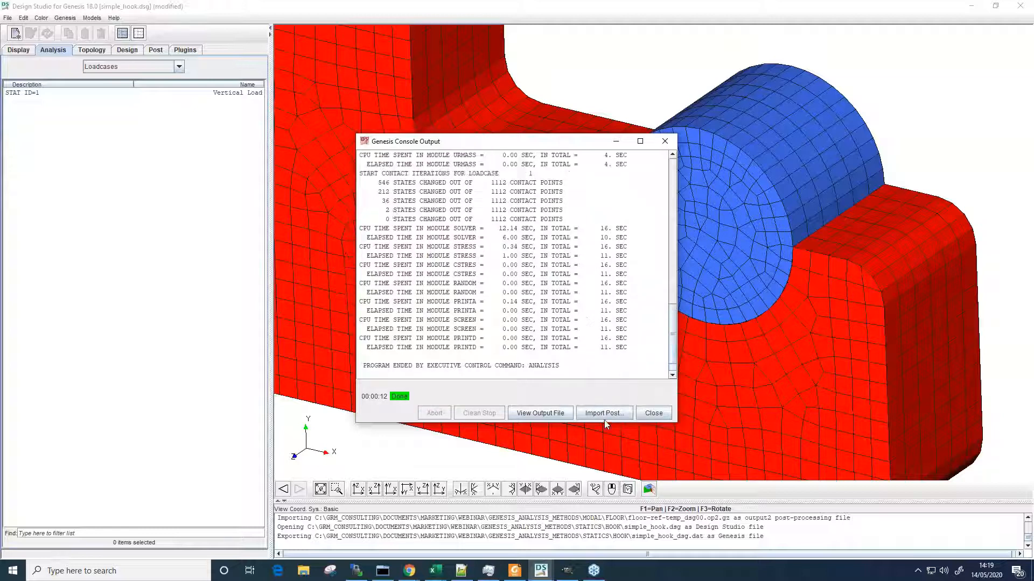
Import the post-processing file simple_hook_dsg00.op2.gz from the finished run and close the console output
{"action": "left_click", "coordinate": [604, 413]}
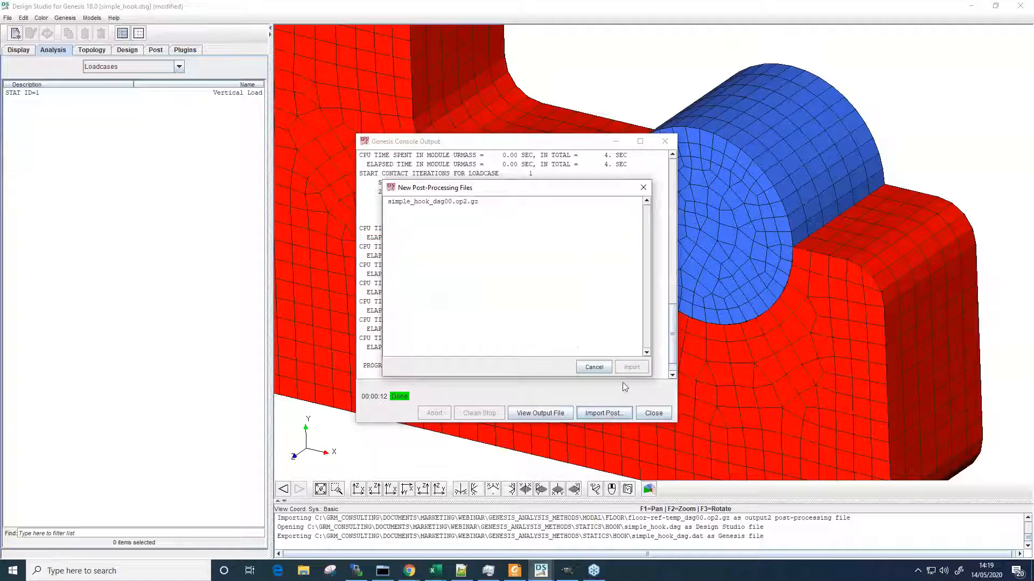
{"action": "left_click", "coordinate": [425, 203]}
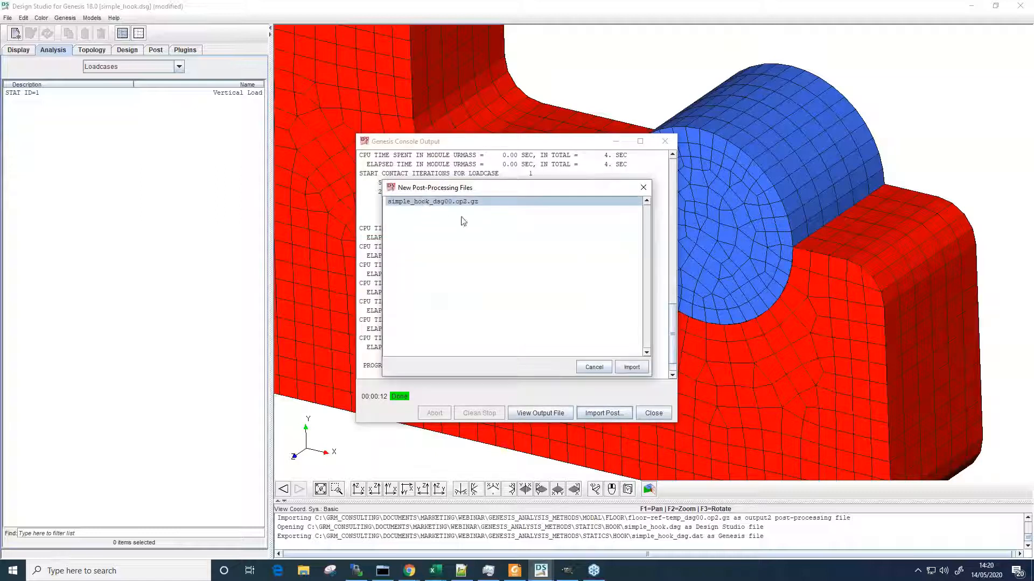
{"action": "left_click_drag", "start_coordinate": [452, 190], "coordinate": [479, 191]}
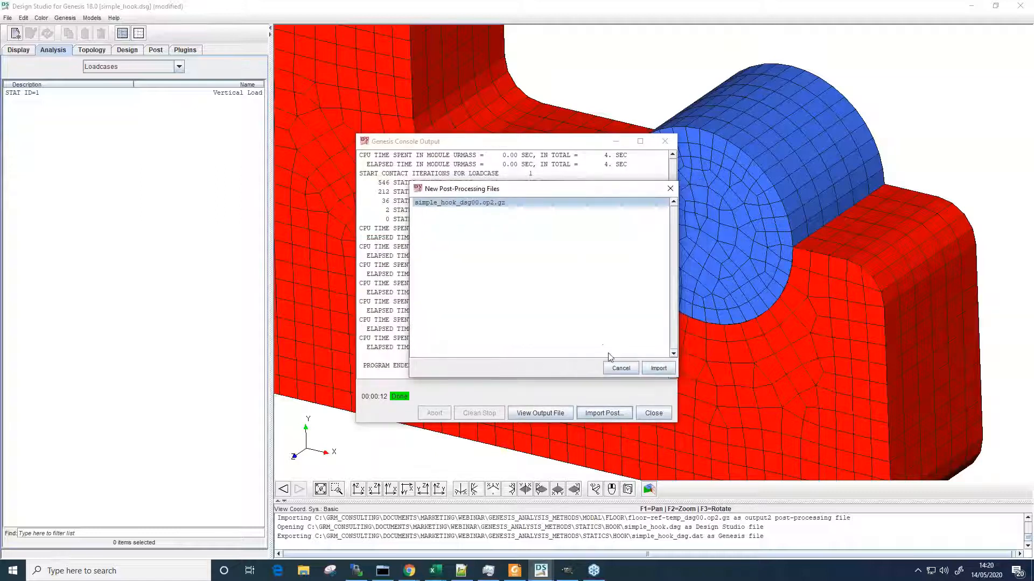
{"action": "left_click", "coordinate": [658, 370]}
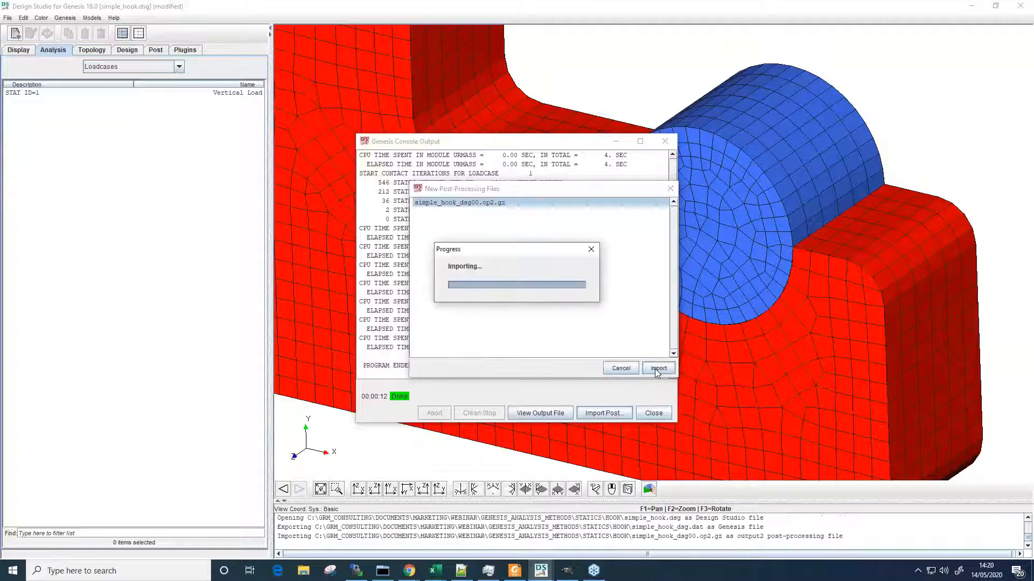
{"action": "left_click", "coordinate": [655, 413]}
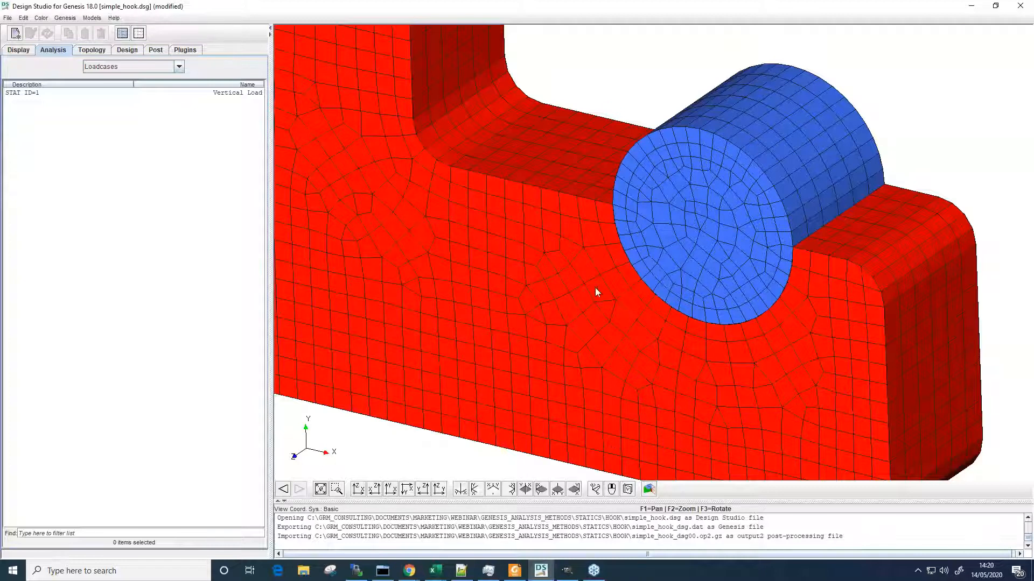
{"action": "left_click", "coordinate": [8, 18]}
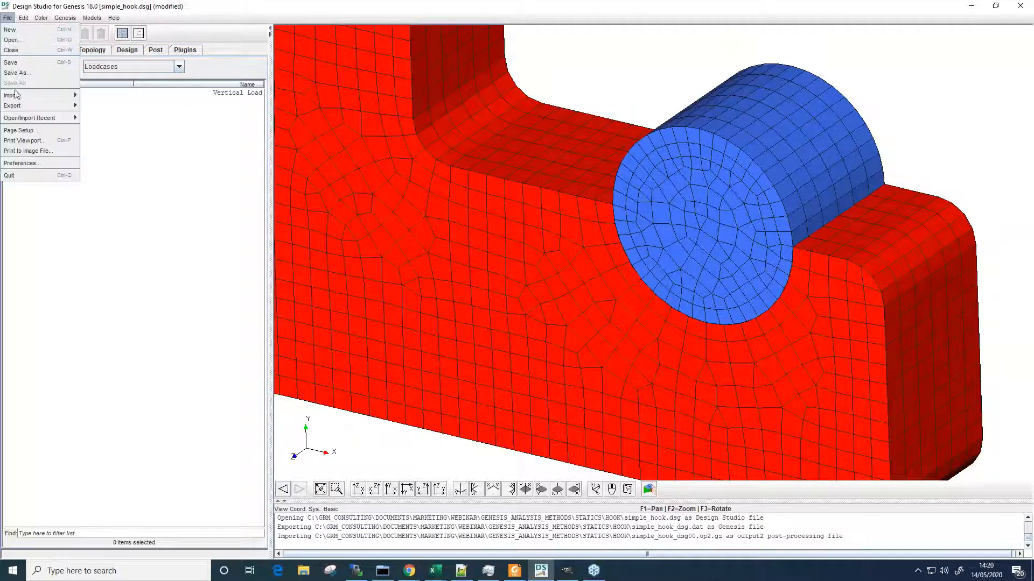
{"action": "mouse_move", "coordinate": [15, 96]}
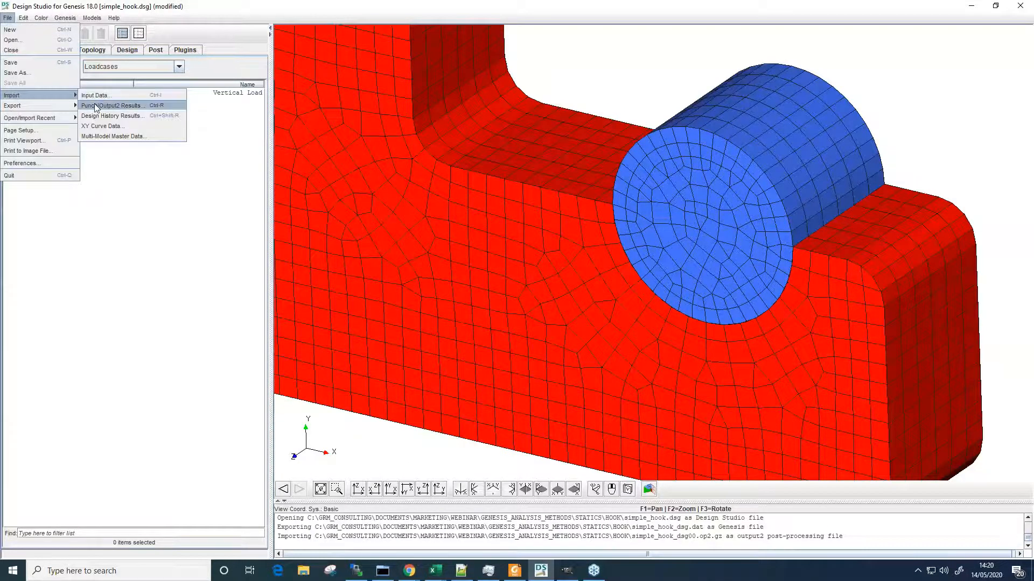
{"action": "left_click", "coordinate": [142, 106]}
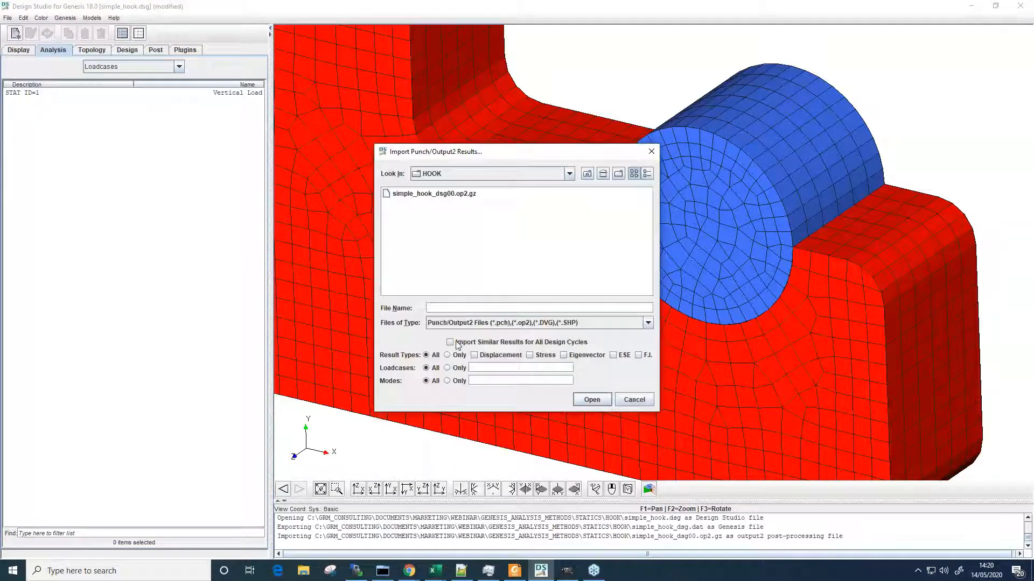
{"action": "left_click", "coordinate": [640, 325]}
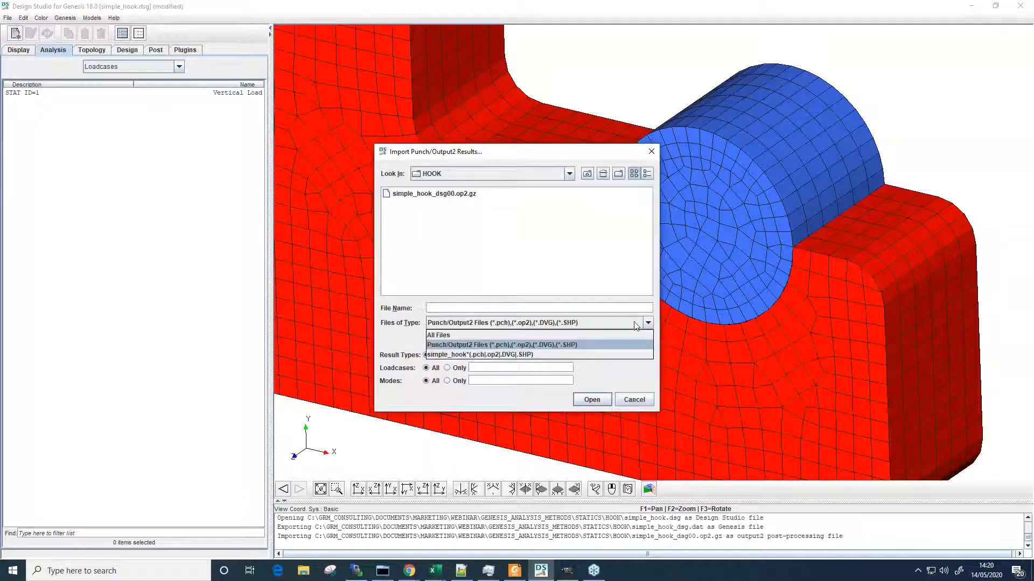
{"action": "left_click", "coordinate": [496, 355]}
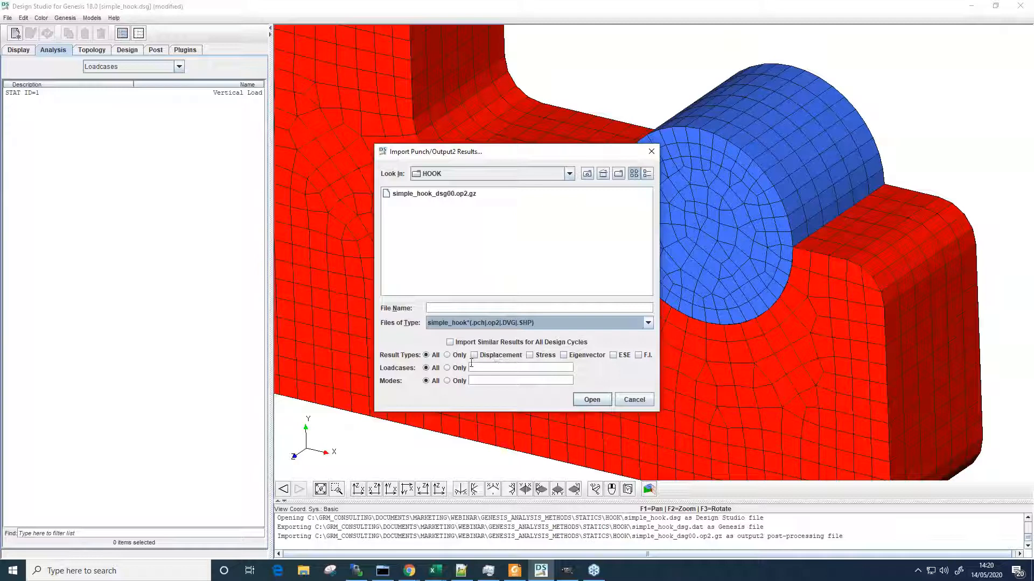
{"action": "left_click", "coordinate": [474, 355]}
{"action": "left_click", "coordinate": [530, 355]}
{"action": "left_click", "coordinate": [564, 355]}
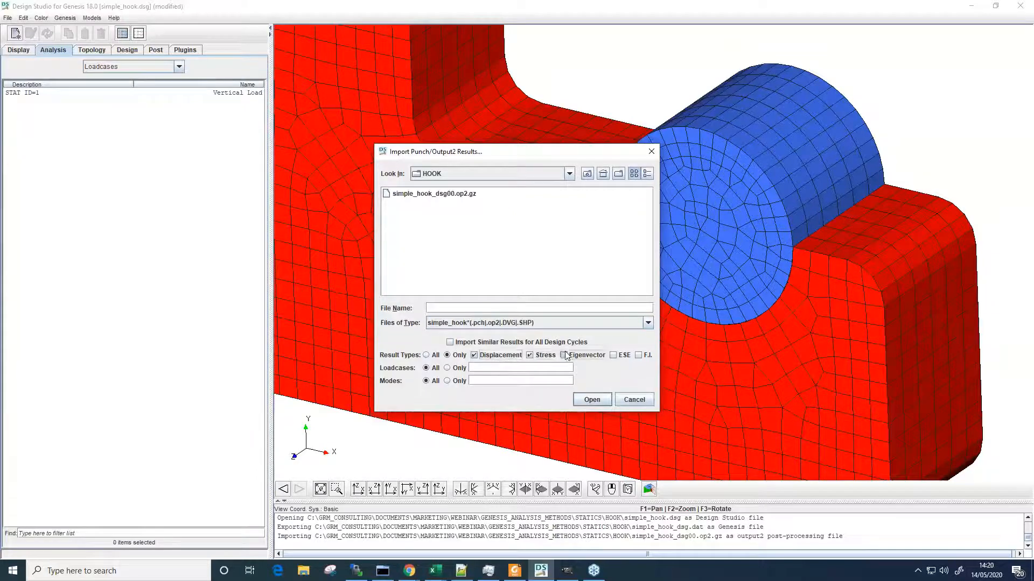
{"action": "left_click", "coordinate": [563, 356]}
{"action": "left_click", "coordinate": [530, 356]}
{"action": "left_click", "coordinate": [474, 356]}
{"action": "left_click", "coordinate": [447, 367]}
{"action": "left_click", "coordinate": [426, 368]}
{"action": "left_click", "coordinate": [447, 368]}
{"action": "left_click", "coordinate": [426, 368]}
{"action": "left_click", "coordinate": [632, 401]}
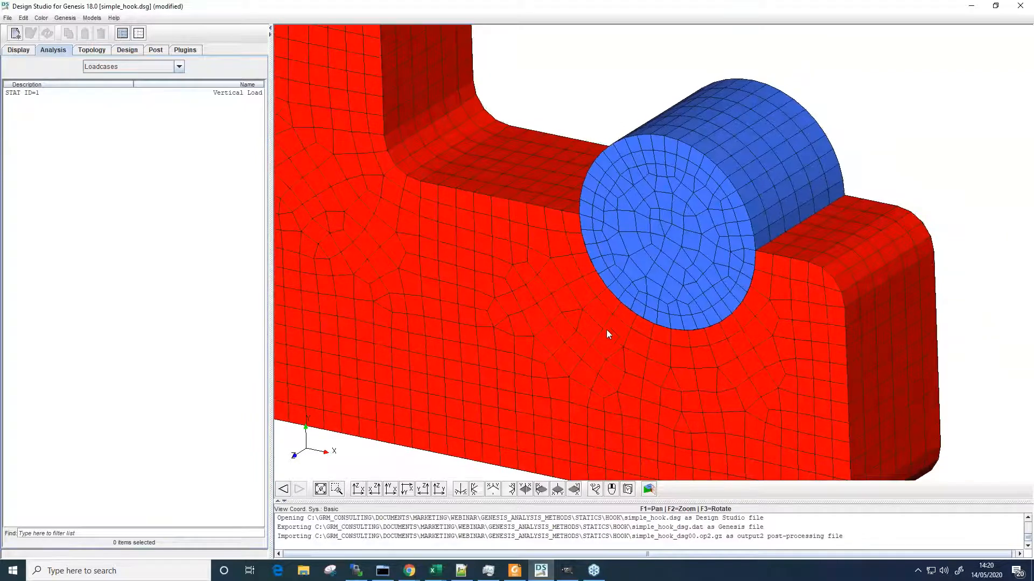
Deform the mesh with the loadcase 1 displacement result and animate it as a ramp
{"action": "left_click", "coordinate": [155, 50]}
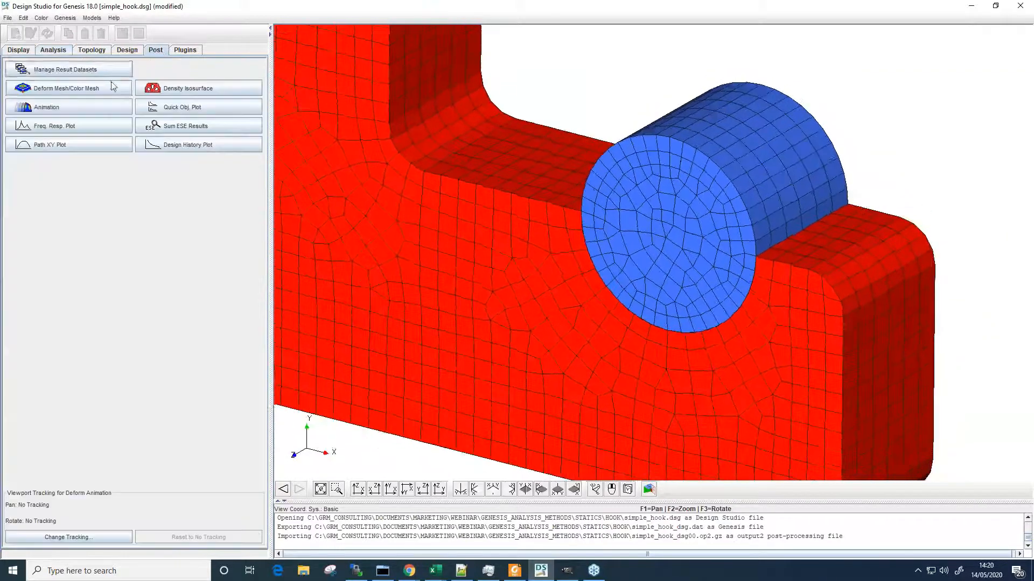
{"action": "left_click", "coordinate": [97, 93]}
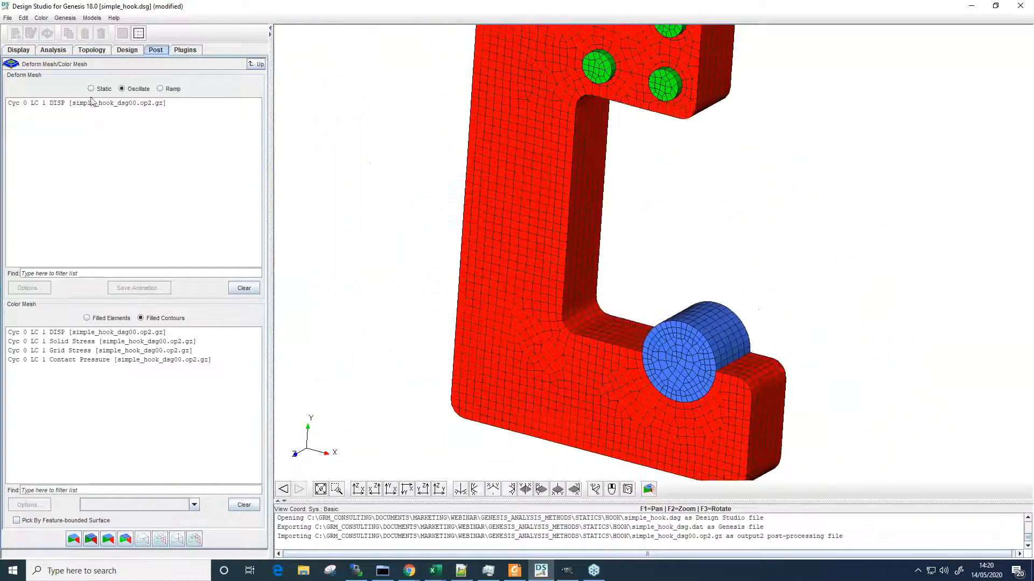
{"action": "left_click", "coordinate": [125, 103]}
{"action": "left_click", "coordinate": [164, 88]}
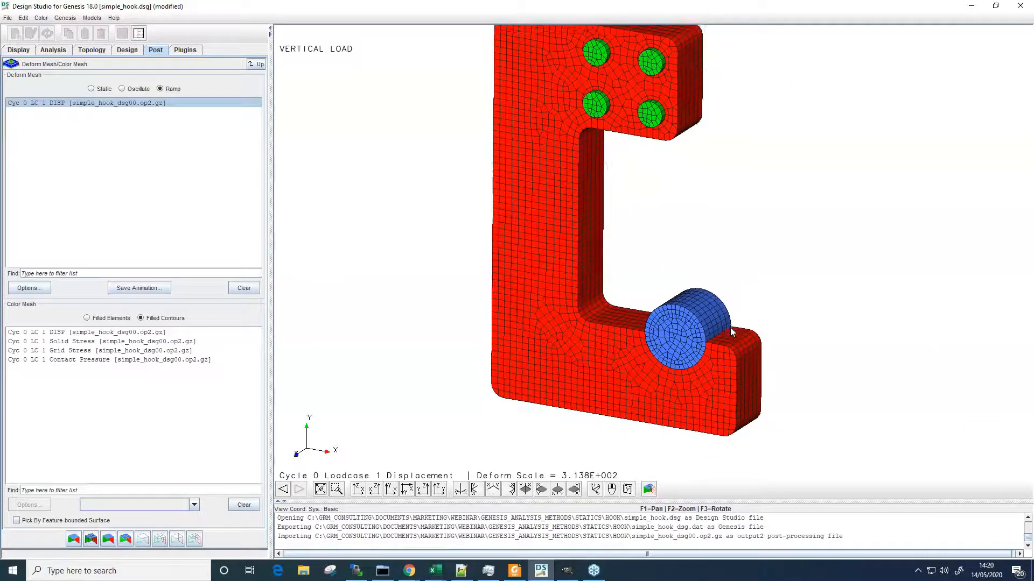
{"action": "scroll", "coordinate": [730, 327], "scroll_direction": "up", "scroll_amount": 5}
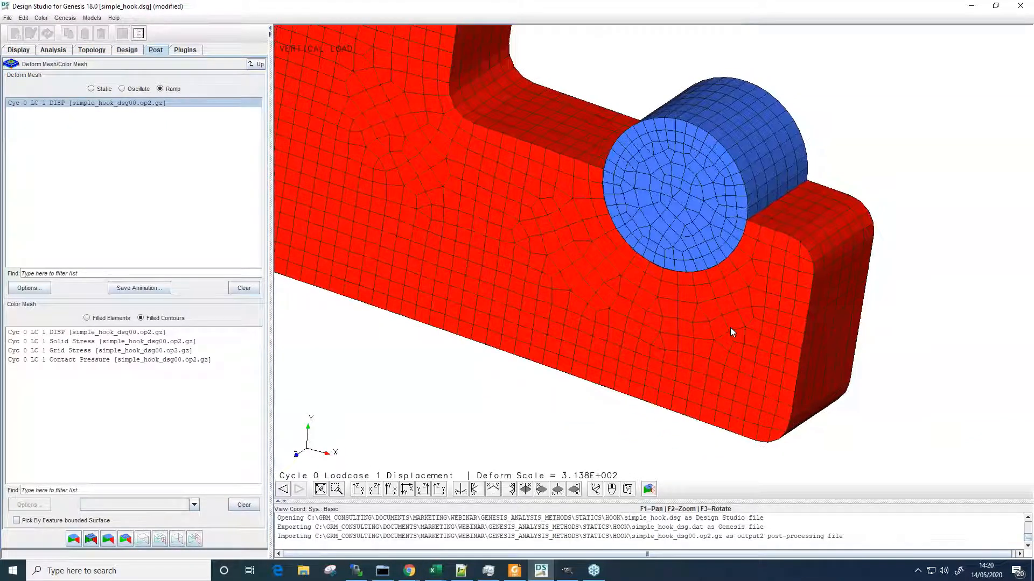
{"action": "scroll", "coordinate": [667, 231], "scroll_direction": "up", "scroll_amount": 2}
Color the mesh by the loadcase 1 Solid Stress result, displayed as filled elements
{"action": "left_click", "coordinate": [109, 319]}
{"action": "left_click", "coordinate": [147, 320]}
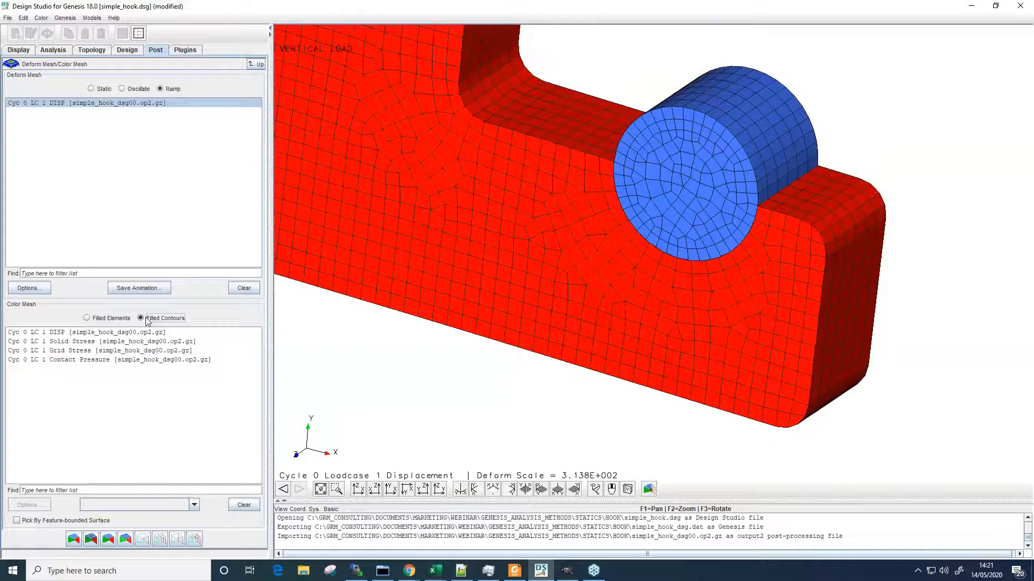
{"action": "left_click", "coordinate": [92, 320]}
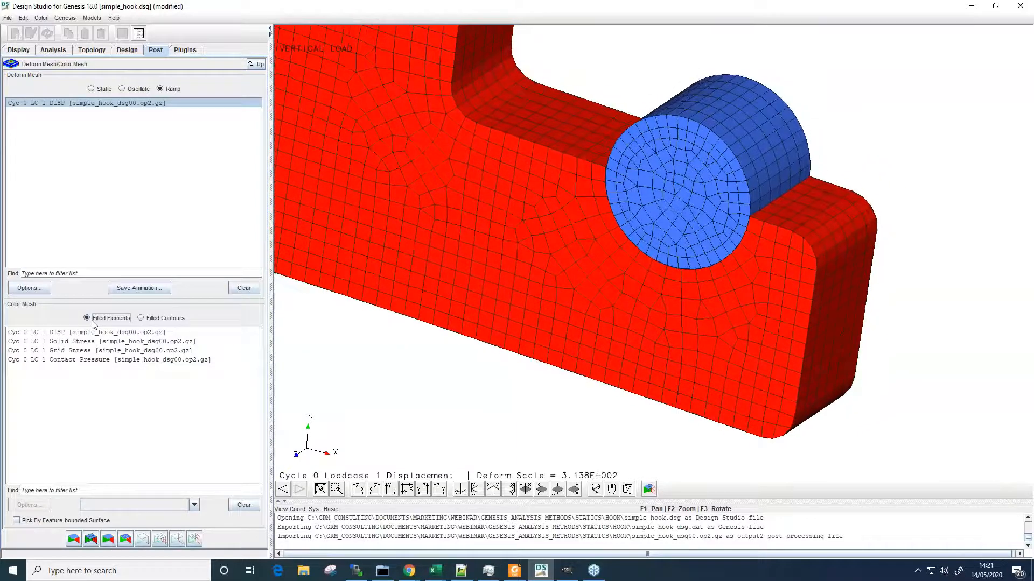
{"action": "left_click", "coordinate": [106, 344]}
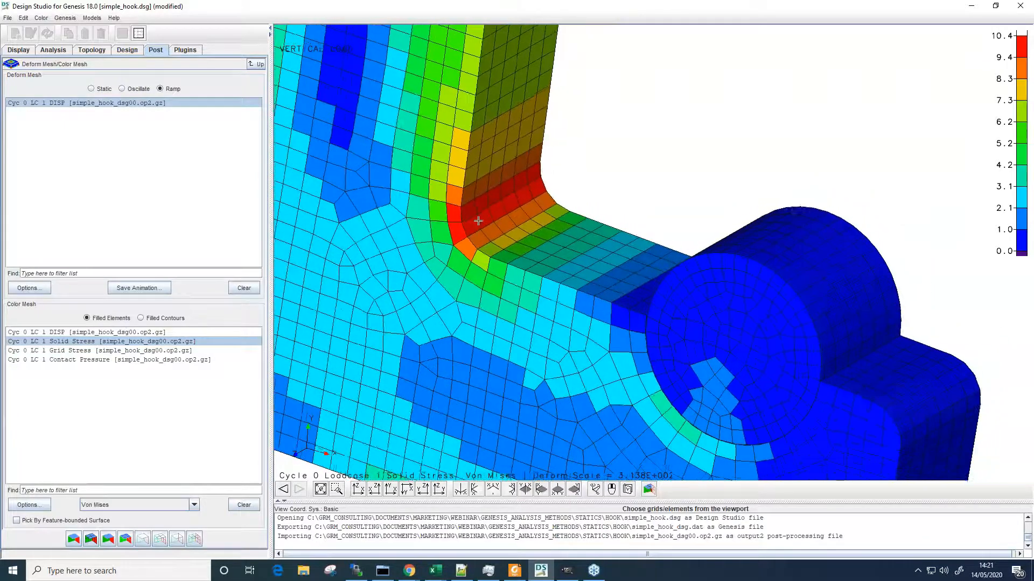
Make the deformed display static and query the Von Mises stress of several elements at the hook's lower inner fillet
{"action": "scroll", "coordinate": [479, 221], "scroll_direction": "up", "scroll_amount": 5}
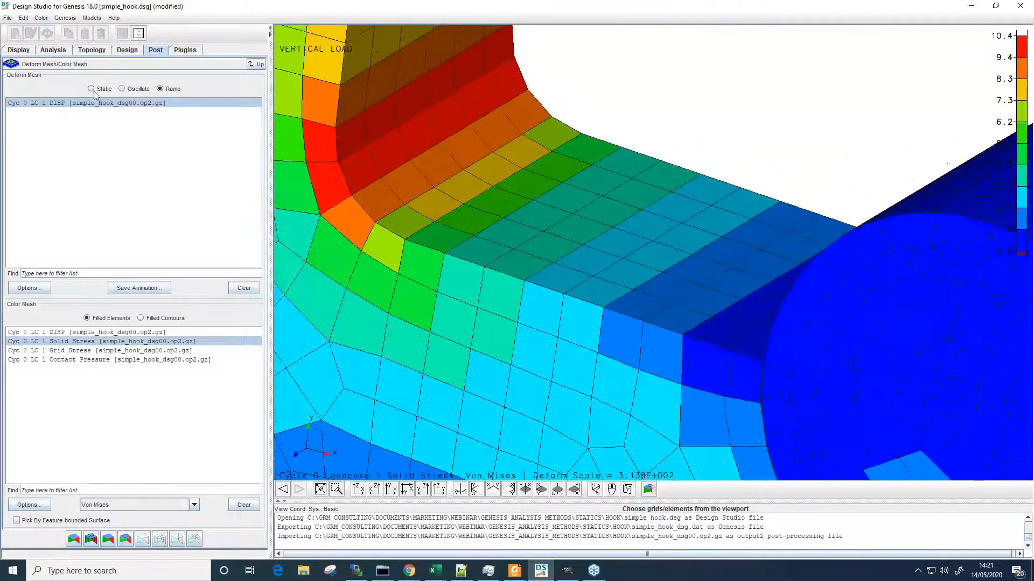
{"action": "left_click", "coordinate": [92, 89]}
{"action": "left_click", "coordinate": [362, 161]}
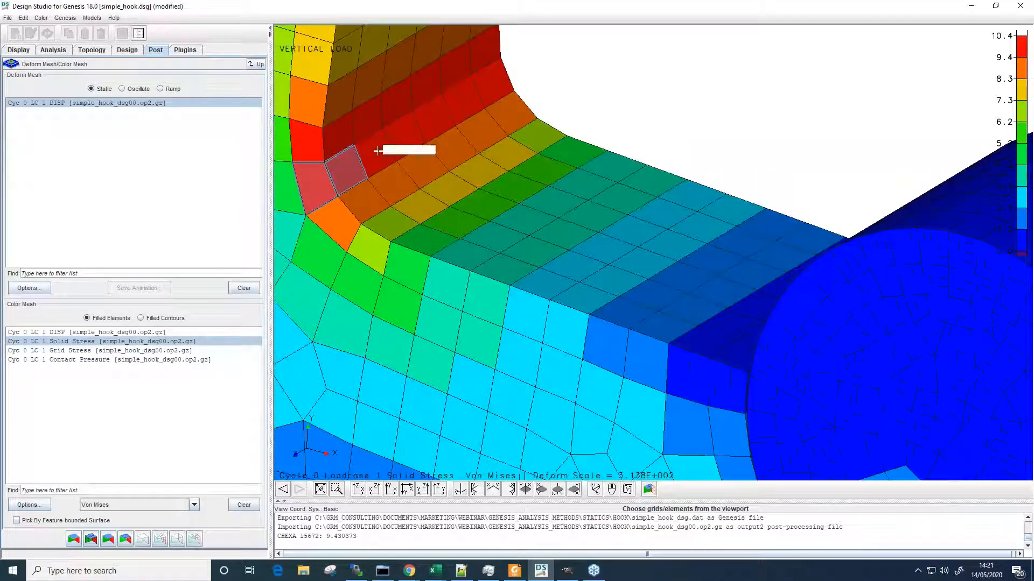
{"action": "left_click", "coordinate": [377, 150]}
{"action": "left_click", "coordinate": [417, 133]}
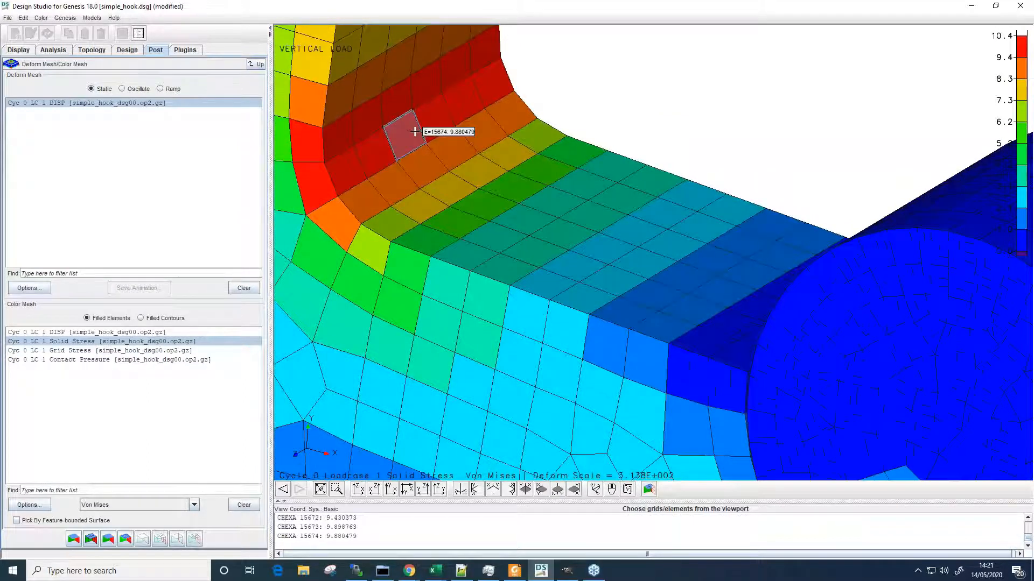
{"action": "left_click", "coordinate": [439, 116]}
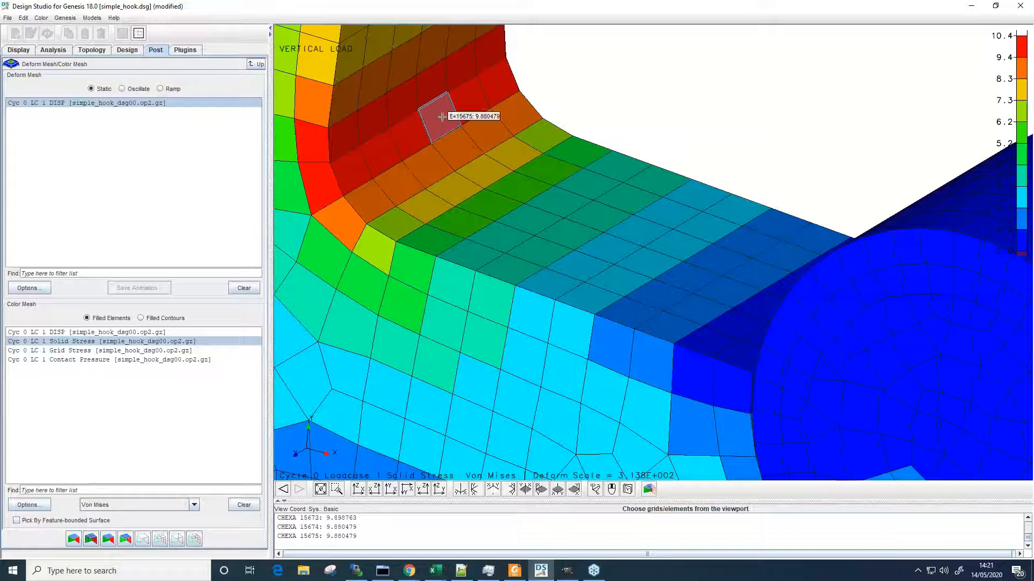
{"action": "left_click", "coordinate": [438, 95]}
{"action": "middle_click_drag", "start_coordinate": [438, 95], "coordinate": [494, 188]}
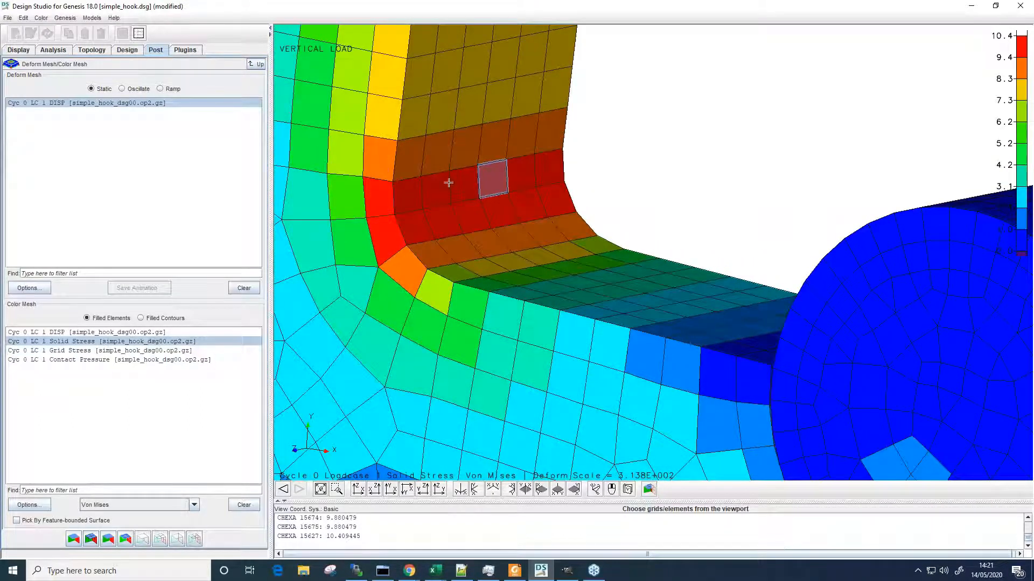
Switch the solid stress plot to filled contours
{"action": "left_click", "coordinate": [147, 320]}
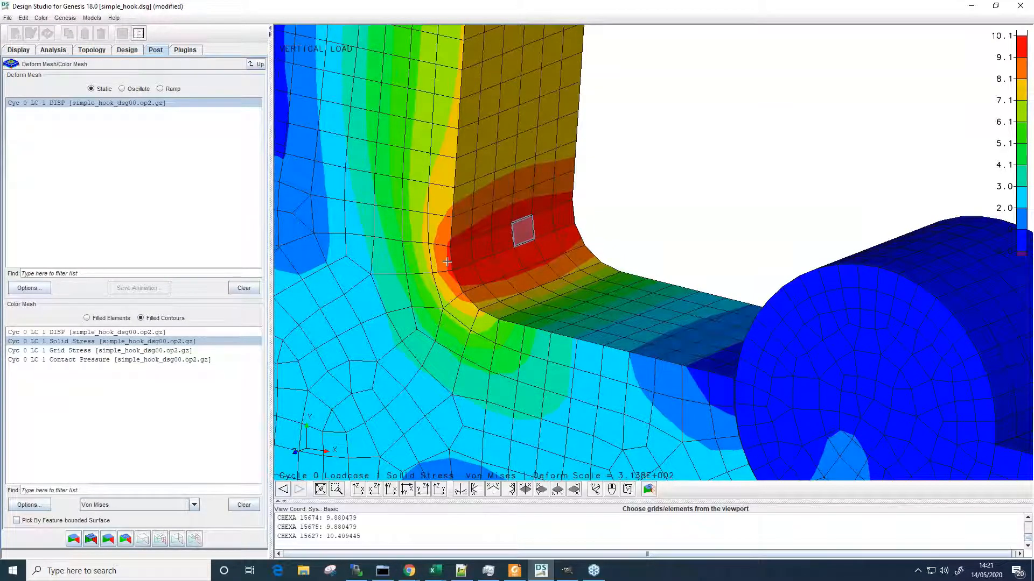
Color the mesh by the loadcase 1 Grid Stress result and inspect the nodal values around the hook's lower inner fillet
{"action": "mouse_move", "coordinate": [514, 222]}
{"action": "mouse_move", "coordinate": [544, 259]}
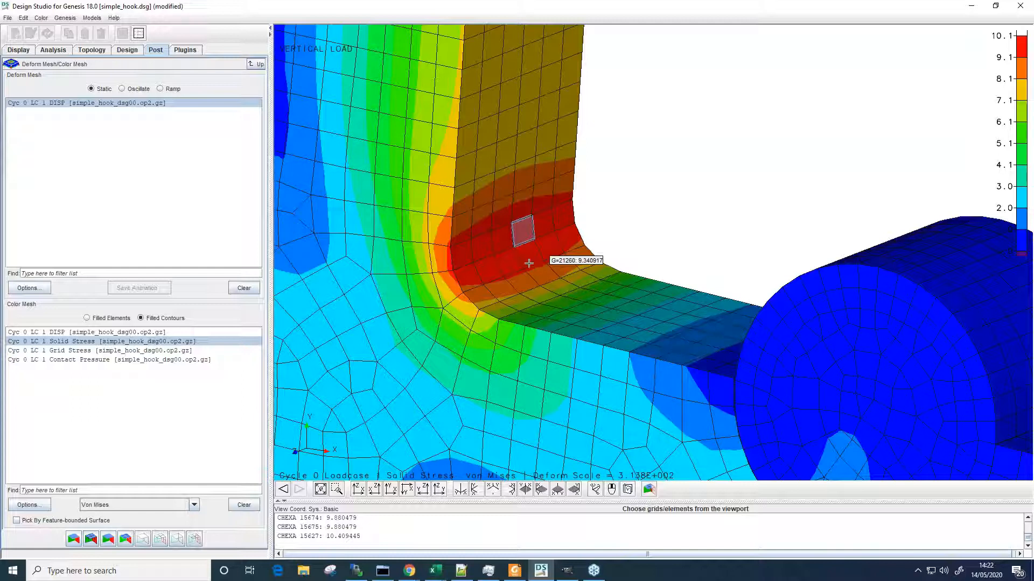
{"action": "left_click", "coordinate": [60, 350]}
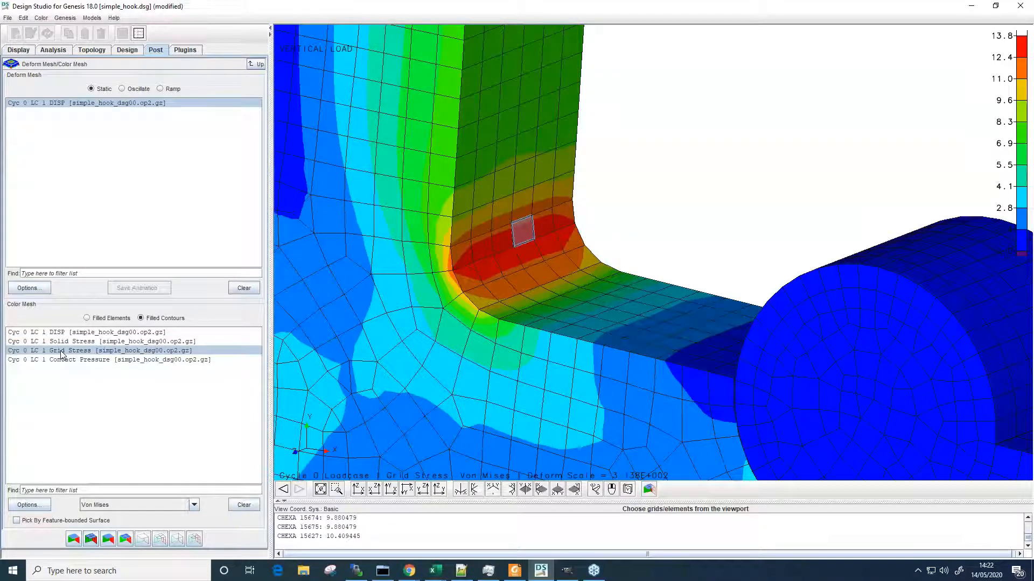
{"action": "middle_click_drag", "start_coordinate": [487, 302], "coordinate": [496, 304]}
{"action": "scroll", "coordinate": [548, 303], "scroll_direction": "up", "scroll_amount": 4}
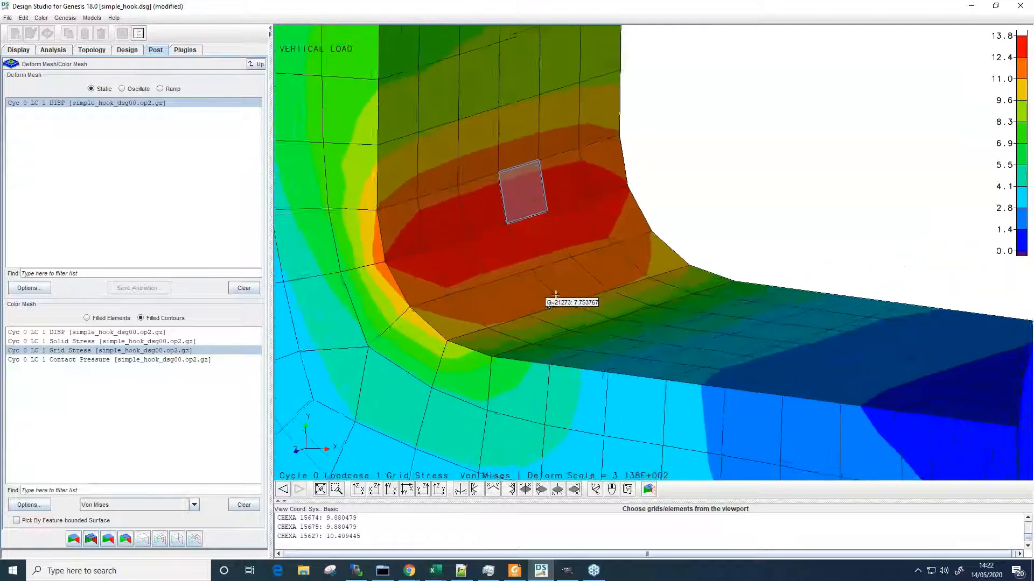
{"action": "mouse_move", "coordinate": [507, 221]}
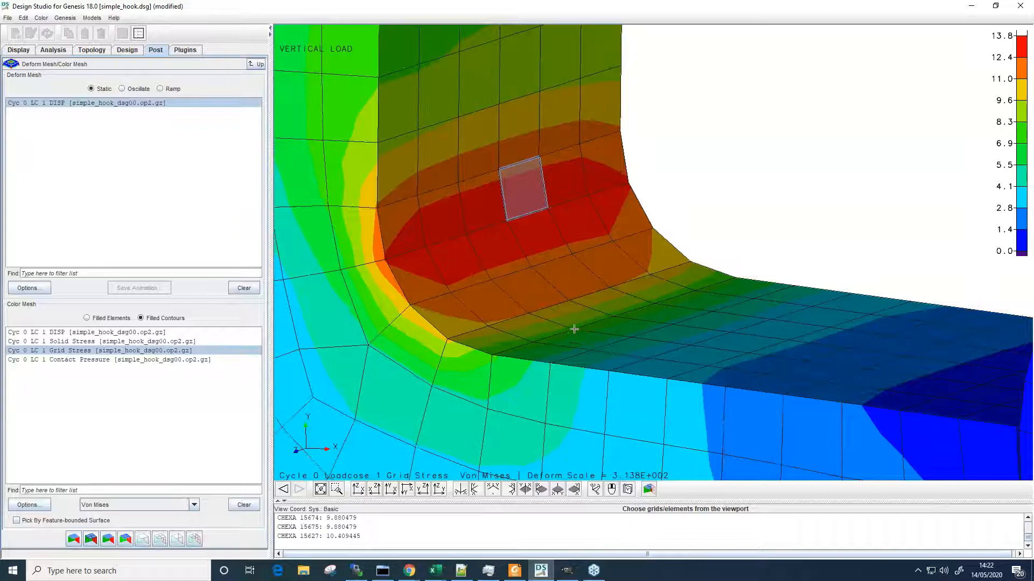
Query the Von Mises grid stress of three grids along the edge of the hook's lower inner fillet
{"action": "scroll", "coordinate": [669, 273], "scroll_direction": "down", "scroll_amount": 6}
{"action": "scroll", "coordinate": [671, 274], "scroll_direction": "down", "scroll_amount": 5}
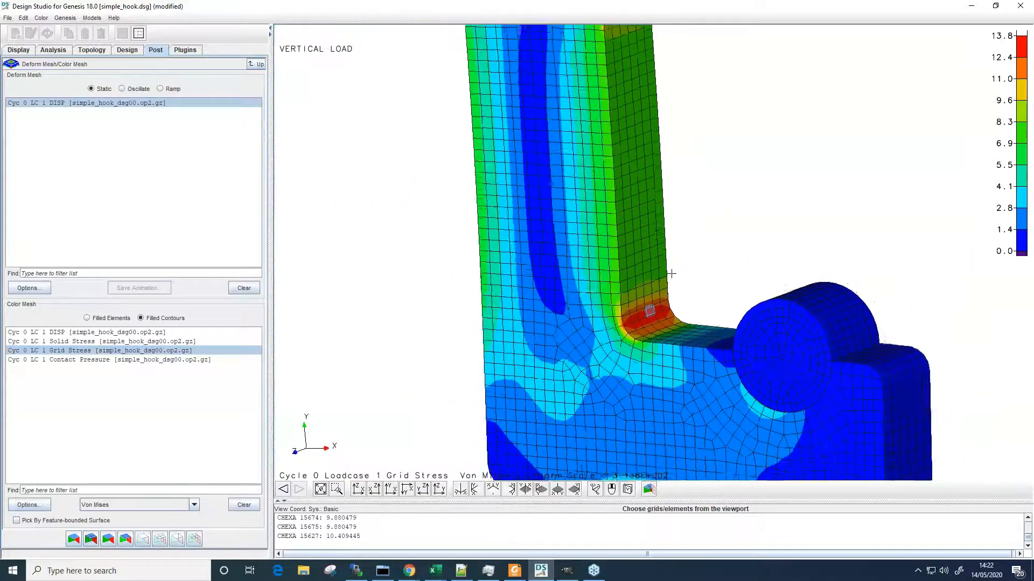
{"action": "middle_click_drag", "start_coordinate": [671, 273], "coordinate": [659, 235]}
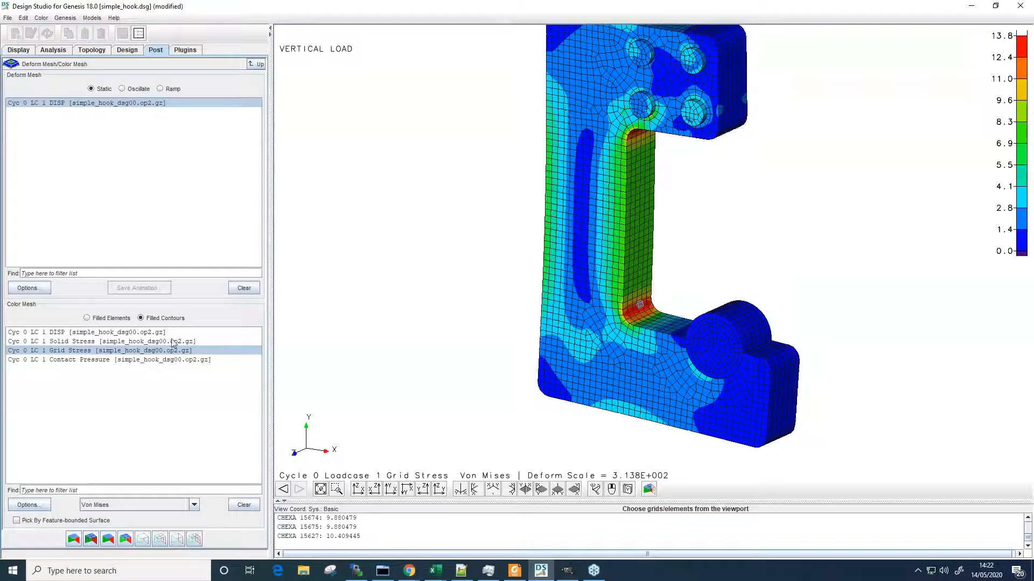
{"action": "scroll", "coordinate": [613, 350], "scroll_direction": "up", "scroll_amount": 5}
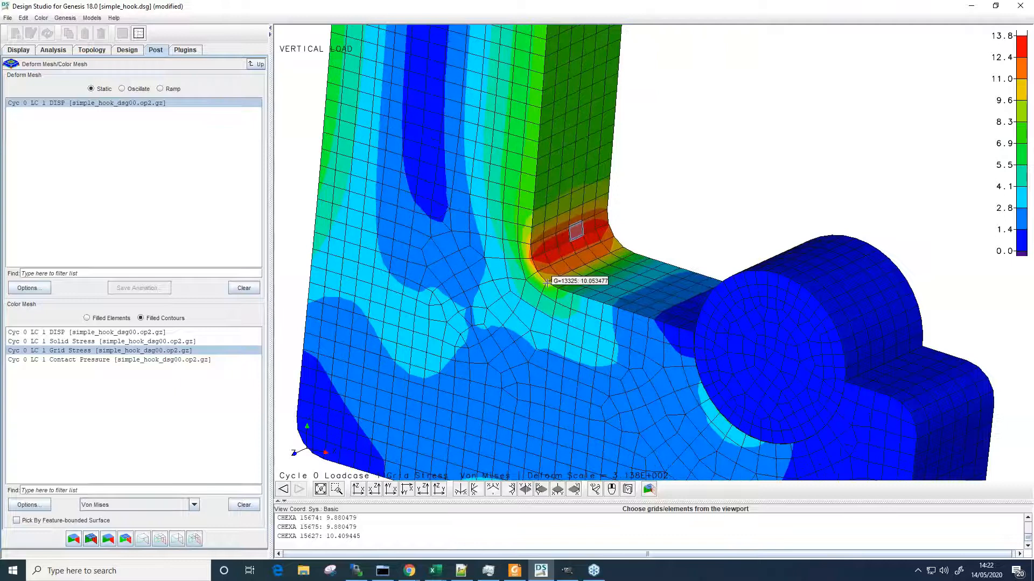
{"action": "mouse_move", "coordinate": [564, 260]}
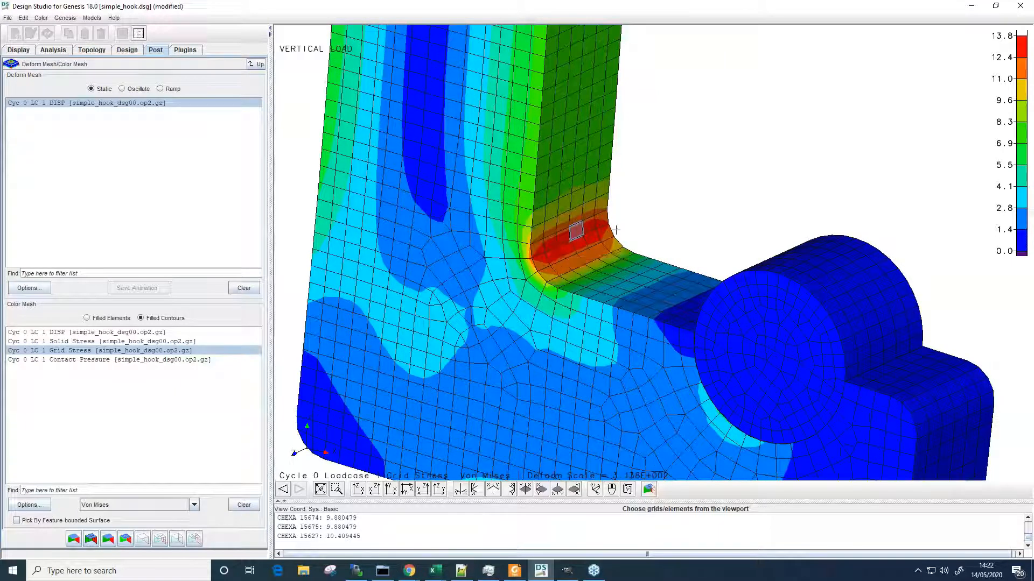
{"action": "left_click", "coordinate": [643, 227]}
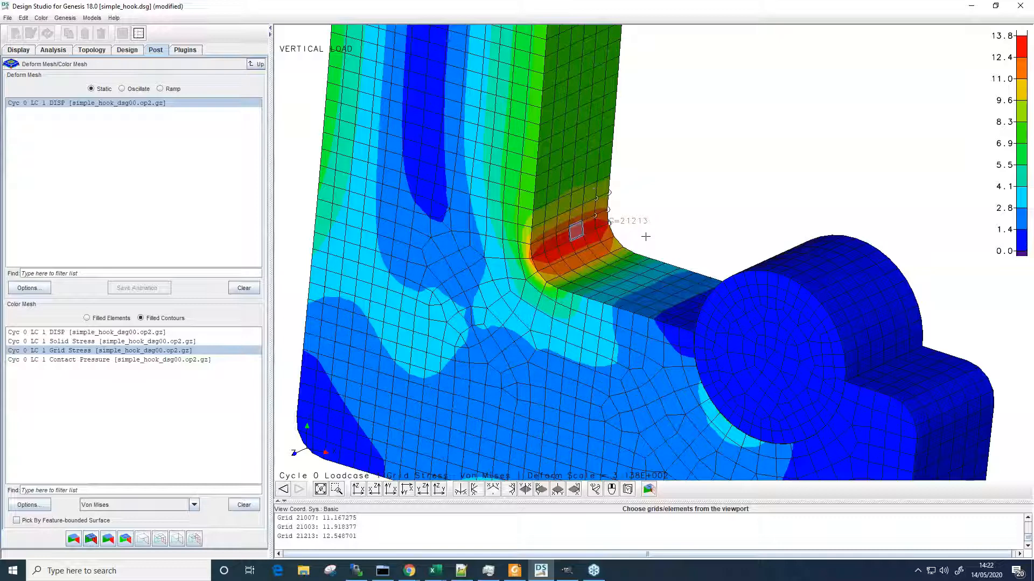
{"action": "scroll", "coordinate": [581, 272], "scroll_direction": "down", "scroll_amount": 5}
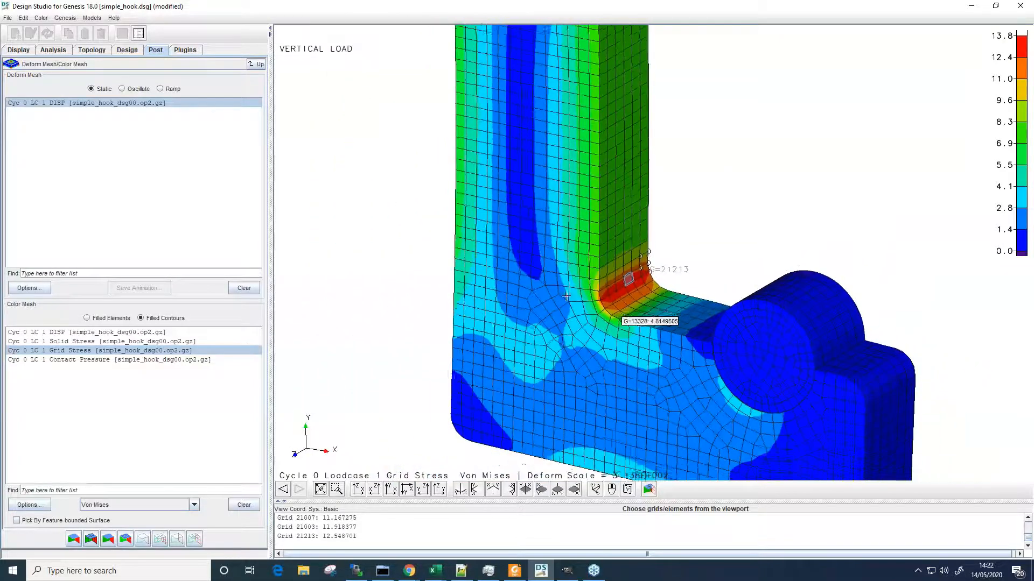
{"action": "scroll", "coordinate": [580, 272], "scroll_direction": "down", "scroll_amount": 5}
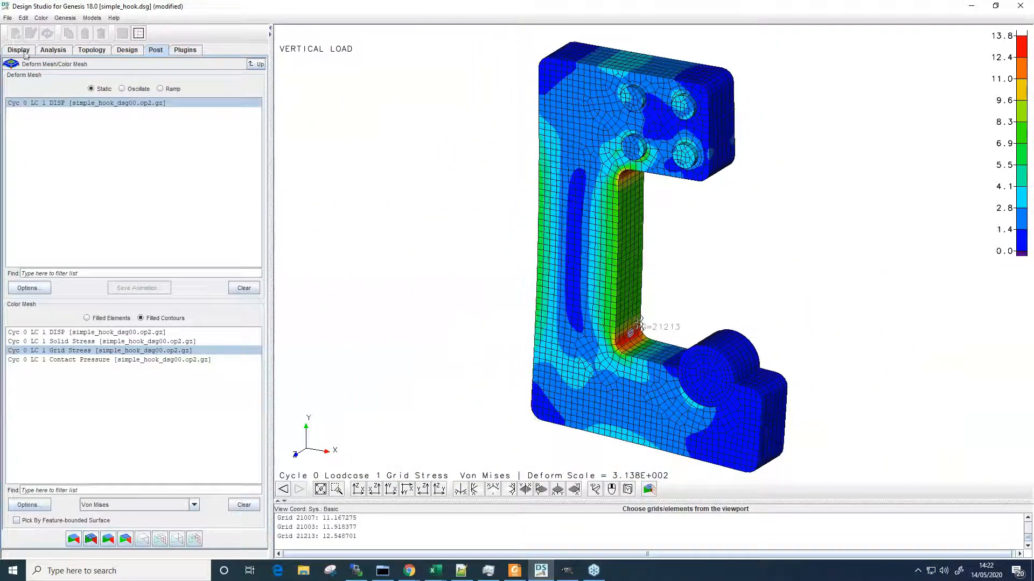
Create a Color Mesh Max Value tag and check where it points on the hook
{"action": "left_click", "coordinate": [18, 49]}
{"action": "left_click", "coordinate": [256, 64]}
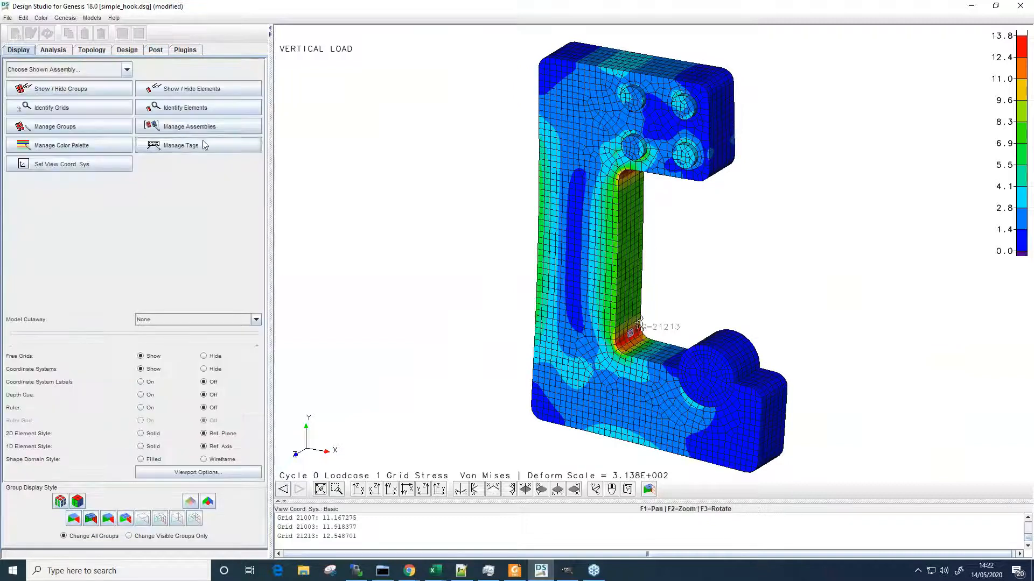
{"action": "left_click", "coordinate": [193, 147]}
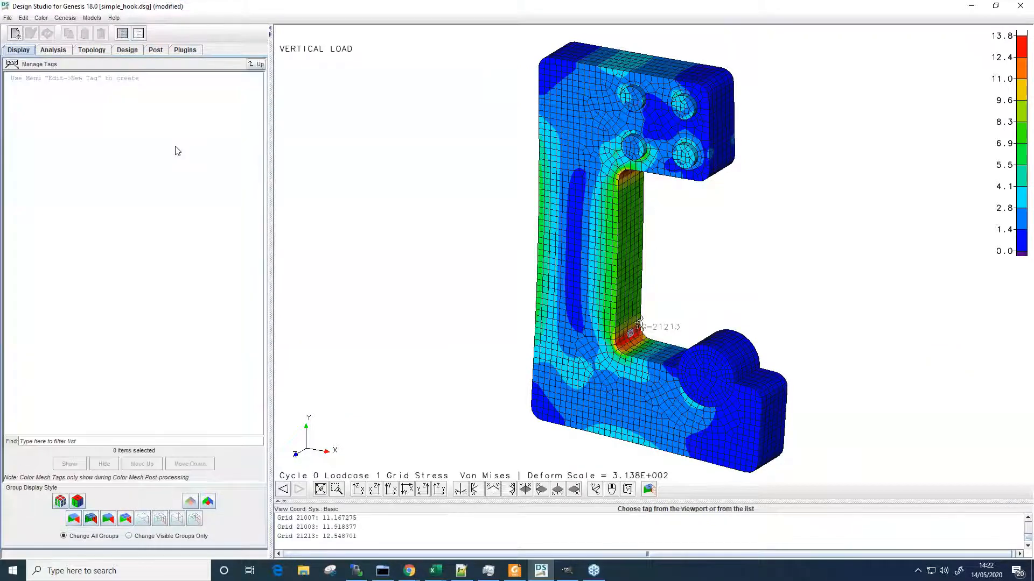
{"action": "left_click", "coordinate": [14, 33]}
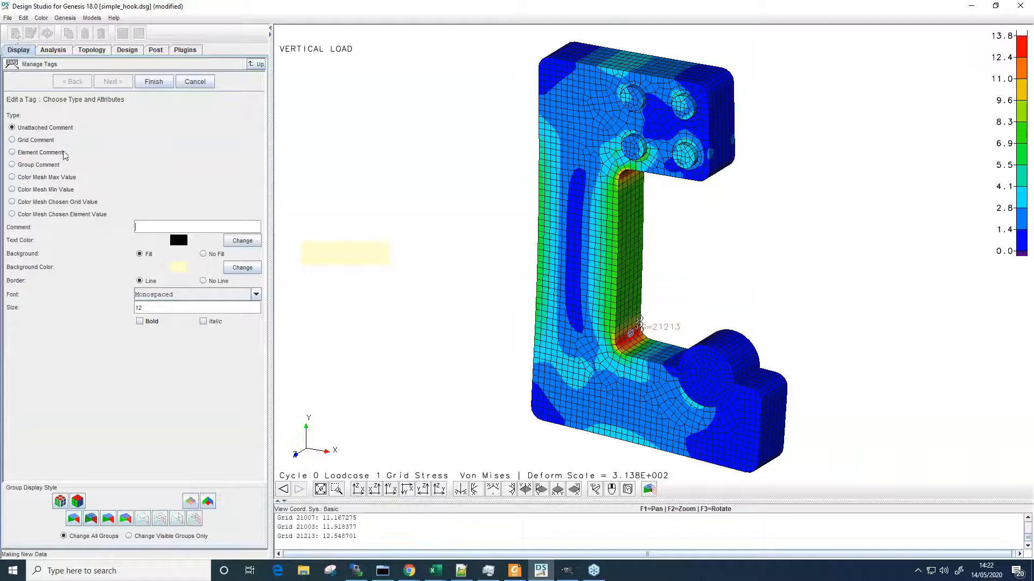
{"action": "left_click", "coordinate": [54, 178]}
{"action": "left_click", "coordinate": [156, 84]}
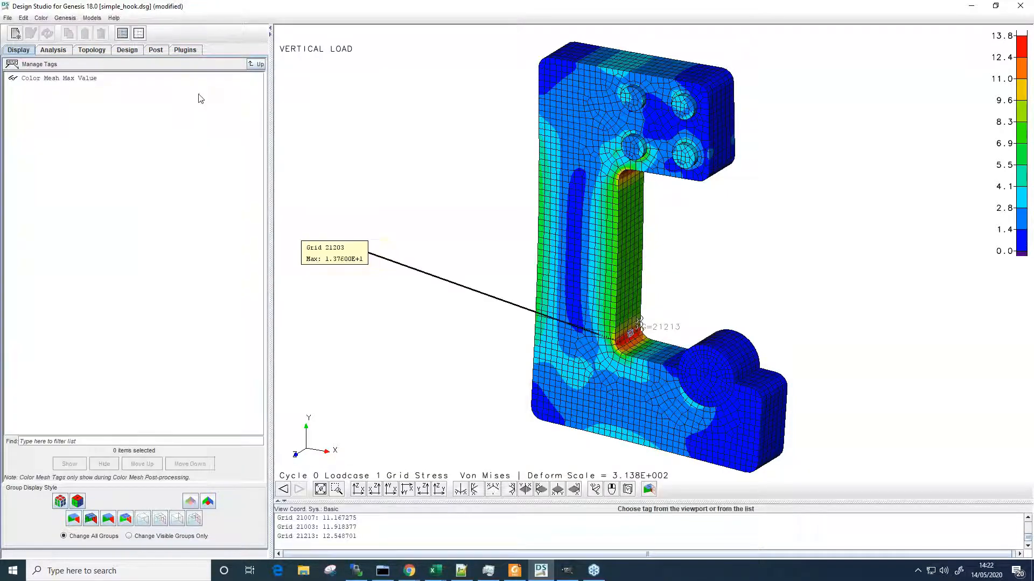
{"action": "middle_click_drag", "start_coordinate": [373, 308], "coordinate": [346, 286]}
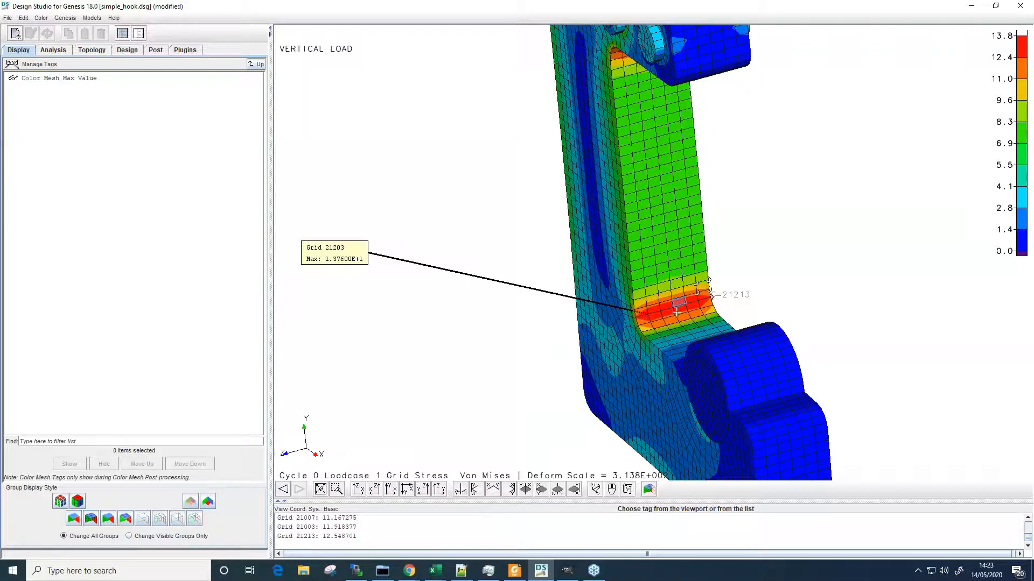
{"action": "scroll", "coordinate": [693, 305], "scroll_direction": "down", "scroll_amount": 5}
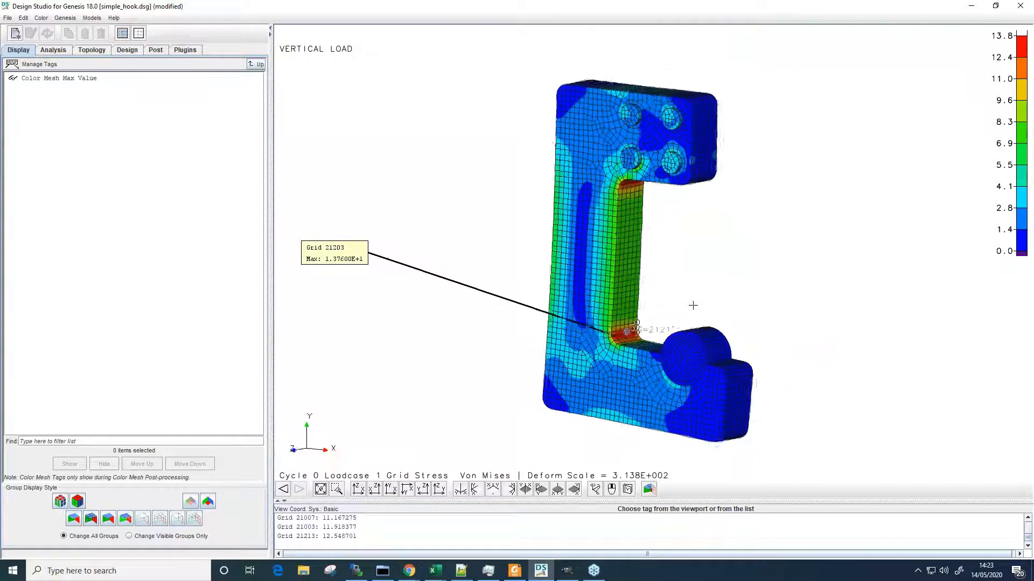
Hide the load block group to expose the hook's curved contact seat
{"action": "left_click", "coordinate": [256, 64]}
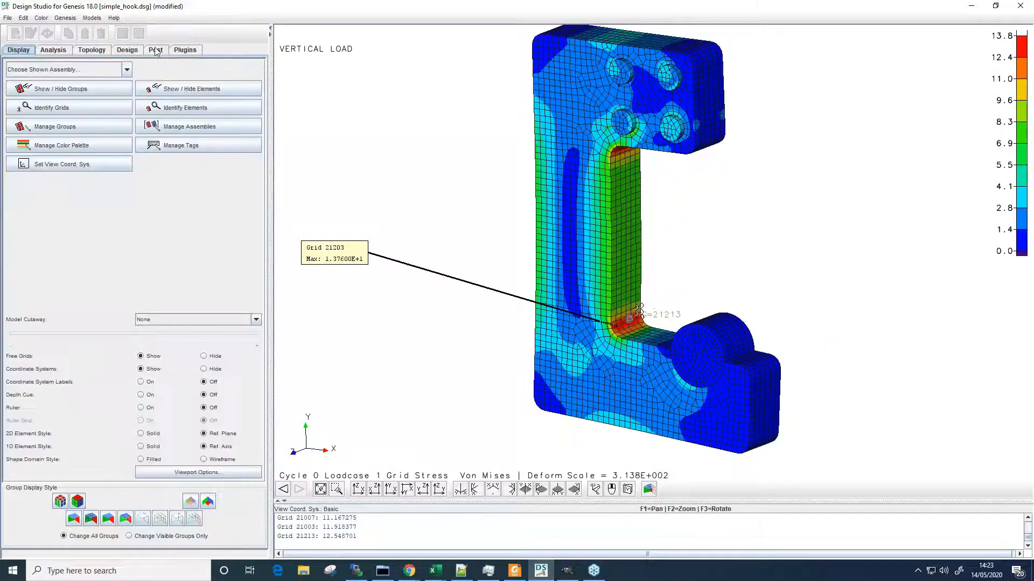
{"action": "left_click", "coordinate": [156, 49]}
{"action": "left_click", "coordinate": [12, 50]}
{"action": "left_click", "coordinate": [52, 100]}
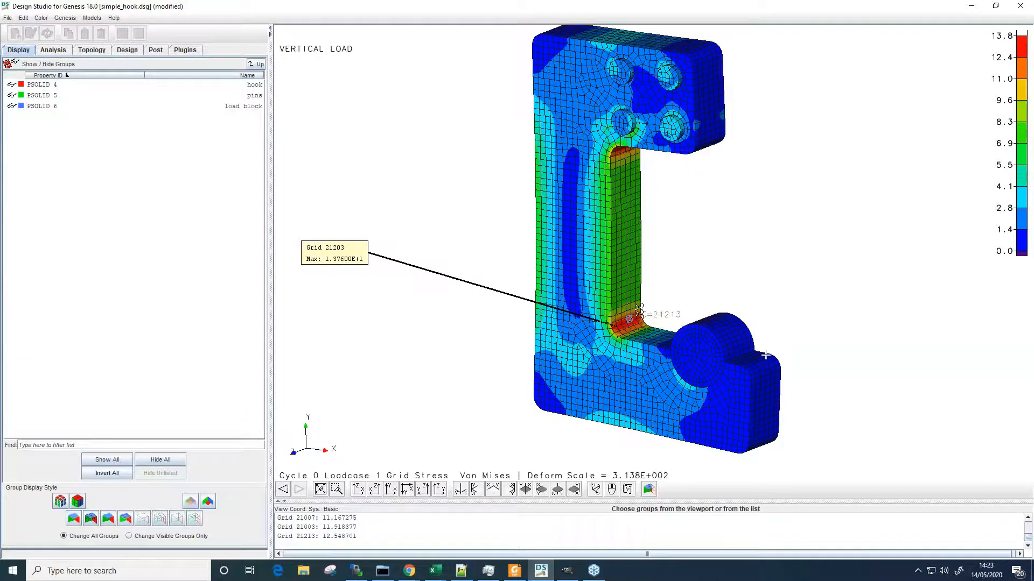
{"action": "left_click", "coordinate": [716, 340]}
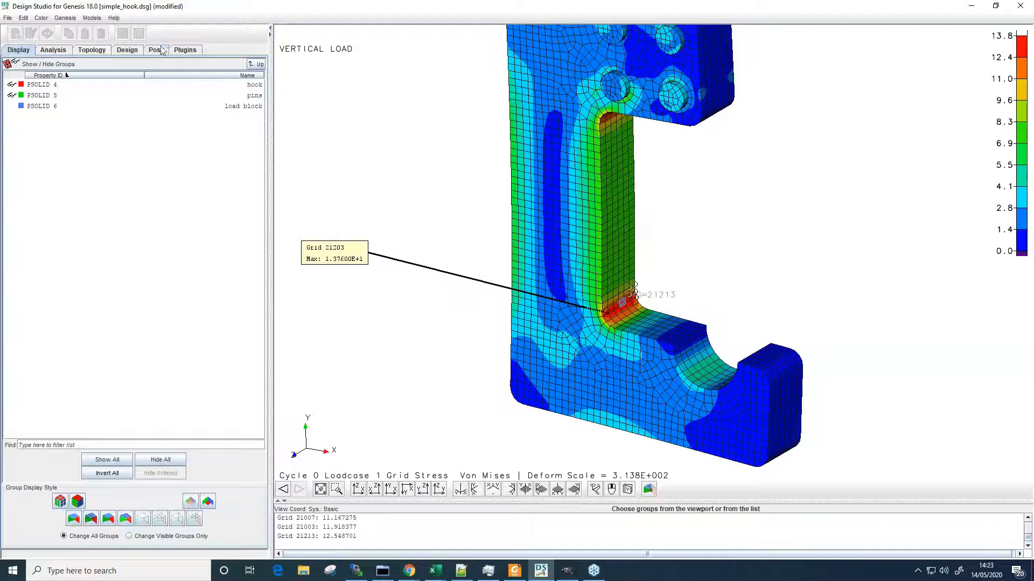
Color the mesh by the loadcase 1 Contact Pressure result and hide the pins group to expose the hole surfaces
{"action": "left_click", "coordinate": [156, 49]}
{"action": "left_click", "coordinate": [94, 360]}
{"action": "scroll", "coordinate": [602, 307], "scroll_direction": "up", "scroll_amount": 6}
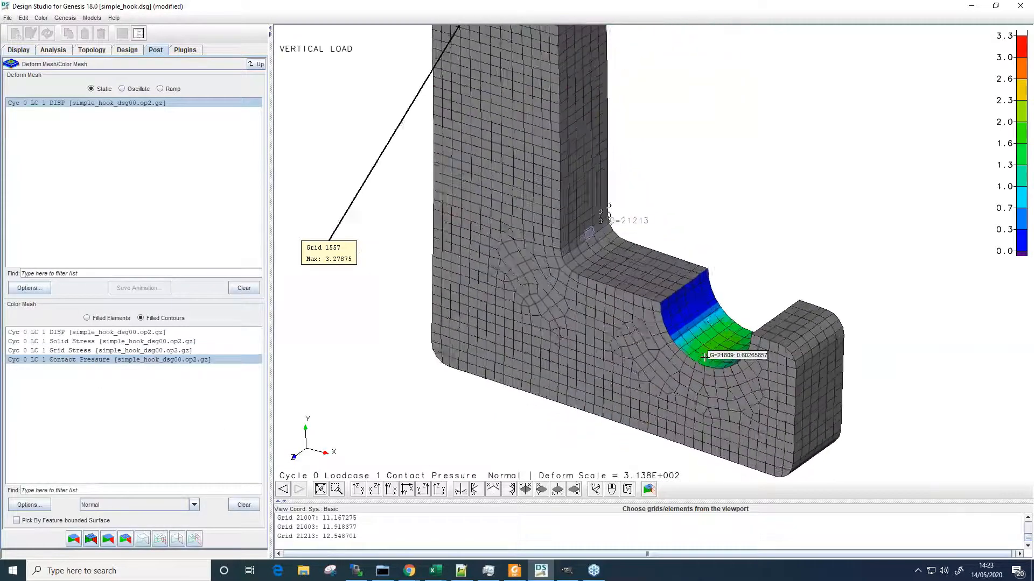
{"action": "middle_click_drag", "start_coordinate": [793, 362], "coordinate": [765, 375]}
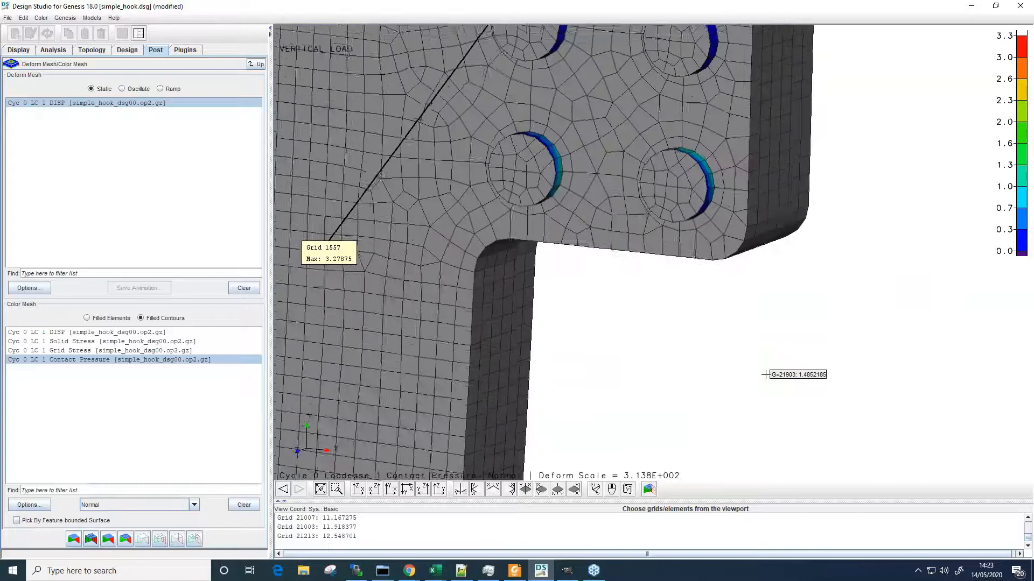
{"action": "left_click", "coordinate": [17, 50]}
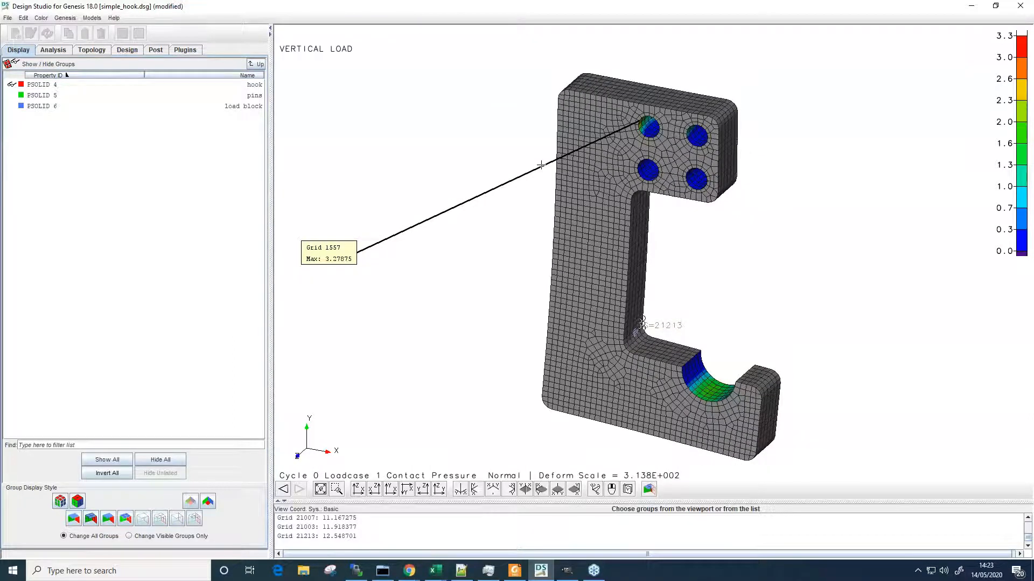
{"action": "left_click", "coordinate": [253, 64]}
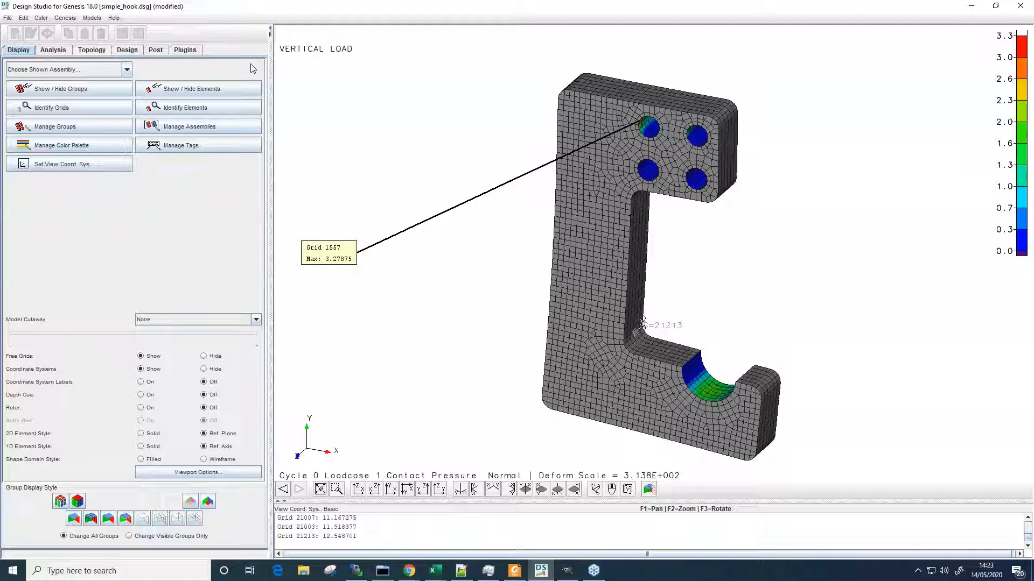
Switch to the GENESIS_Analysis presentation in Google Slides and advance to the Contact Parameter Discussion slide
{"action": "left_click", "coordinate": [409, 570]}
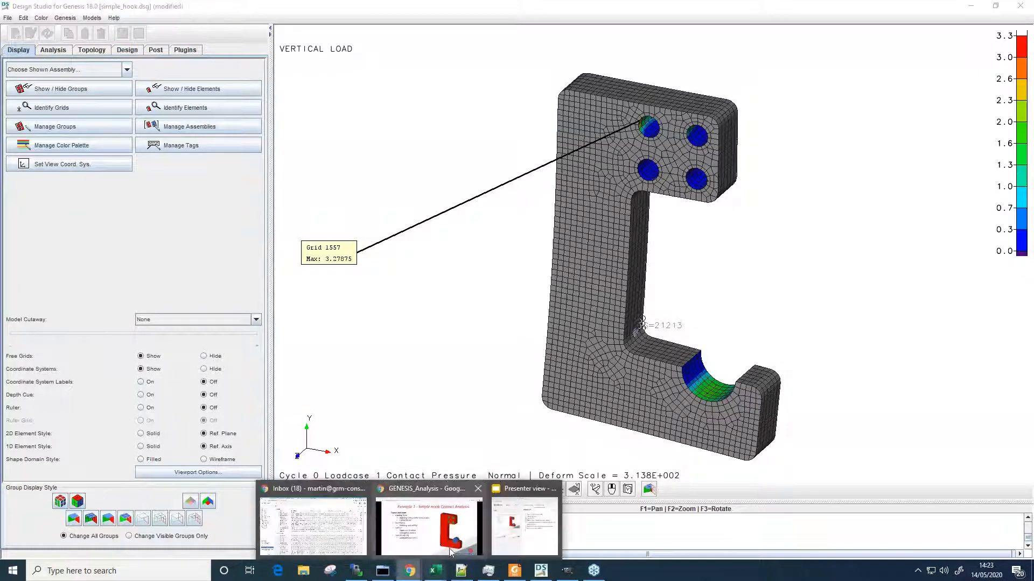
{"action": "left_click", "coordinate": [459, 539]}
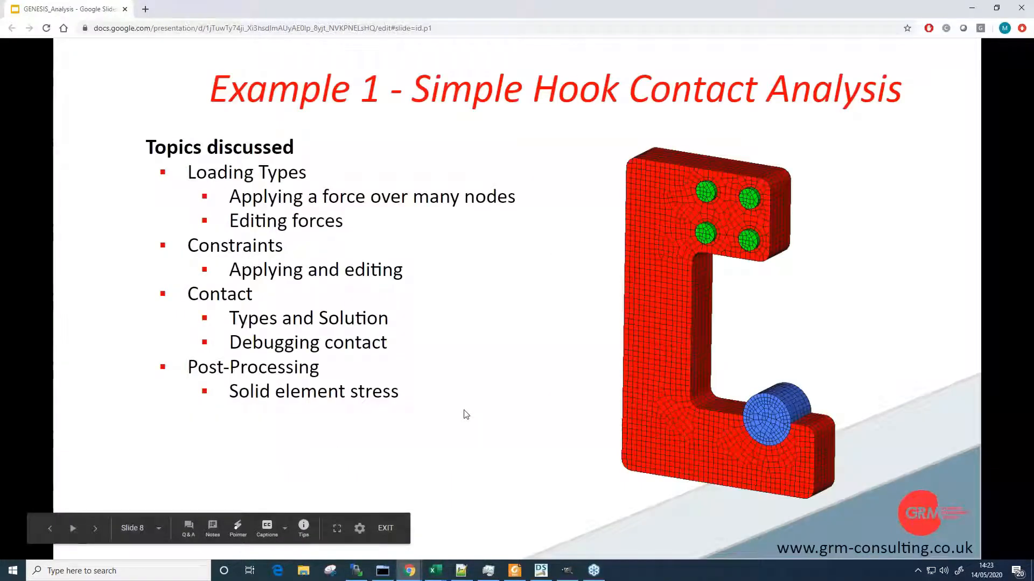
{"action": "key", "text": "Right"}
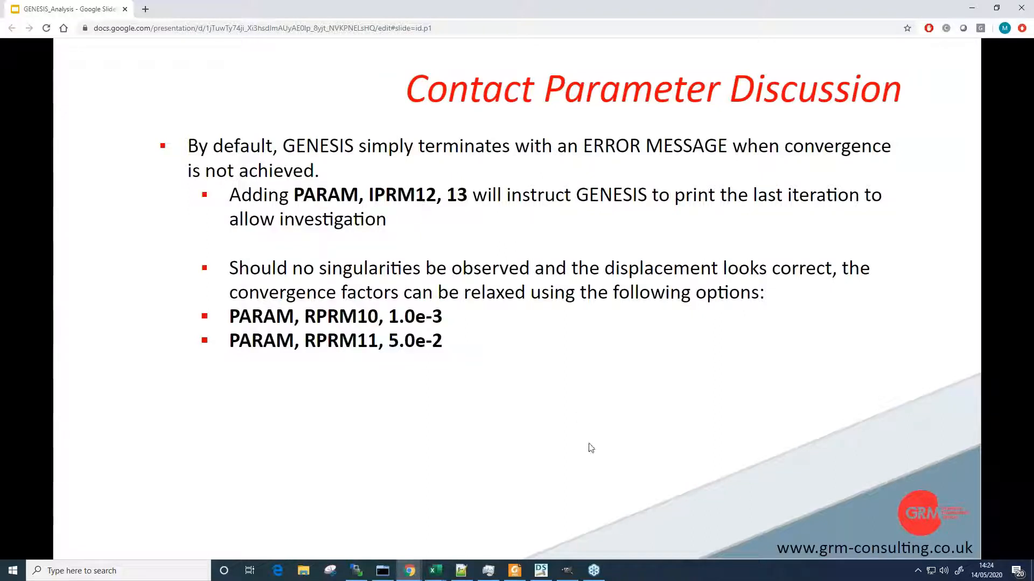
Switch back to Design Studio and close the simple_hook model without saving the changes
{"action": "left_click", "coordinate": [541, 571]}
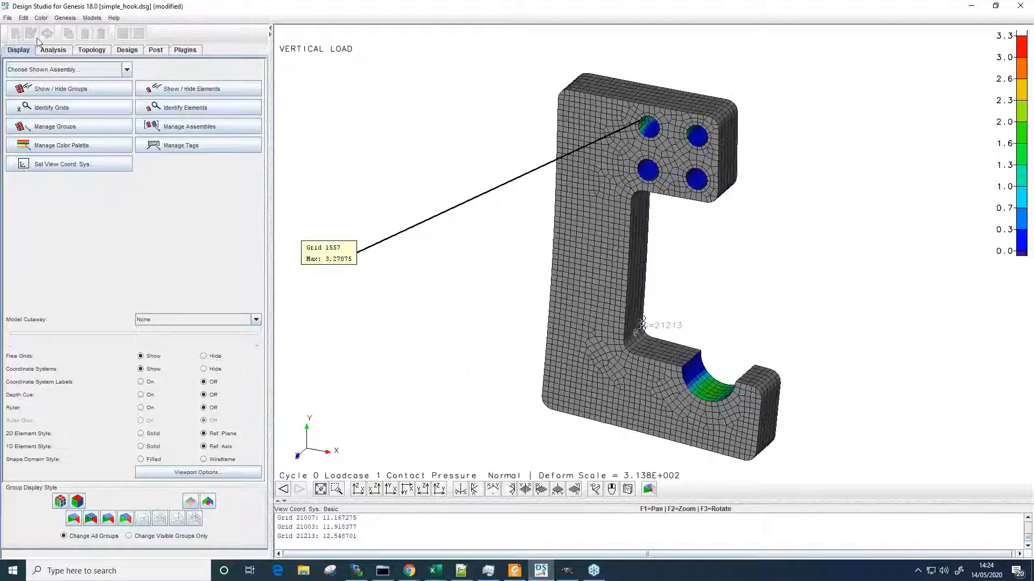
{"action": "left_click", "coordinate": [7, 18]}
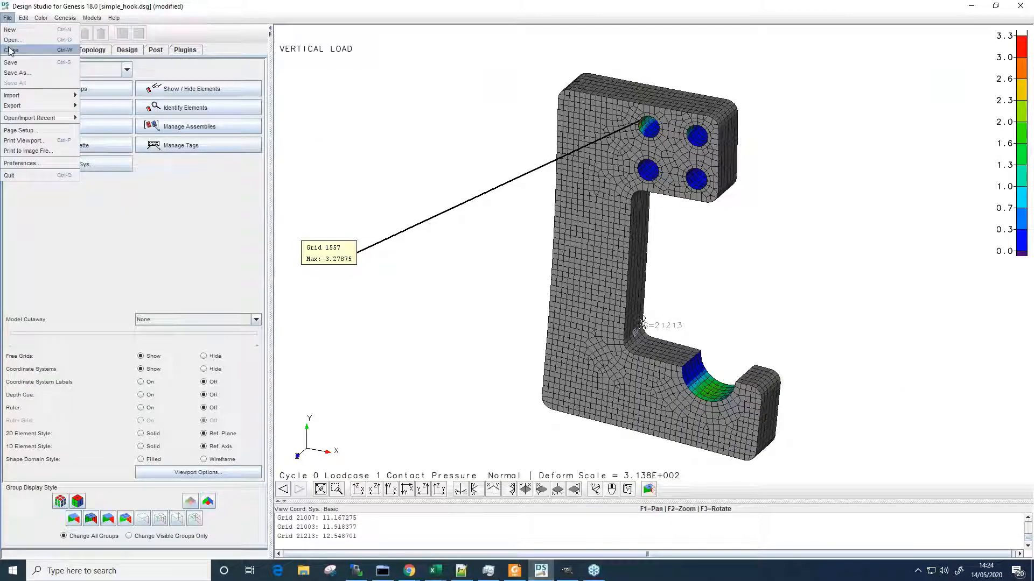
{"action": "left_click", "coordinate": [10, 51]}
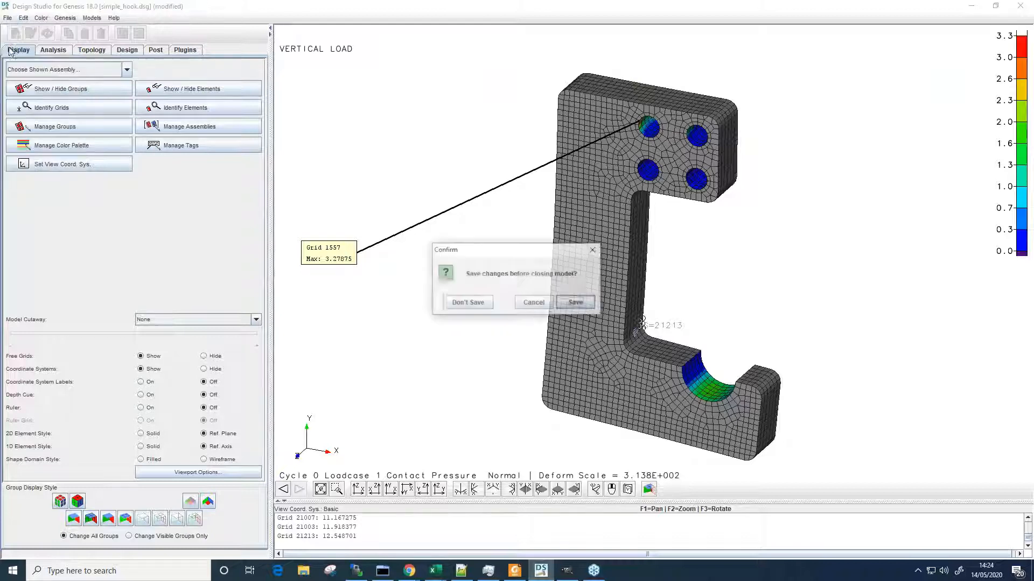
{"action": "left_click", "coordinate": [467, 303]}
Open the model simple_hook-convergence_error.dsg from the HOOK folder
{"action": "left_click", "coordinate": [10, 19]}
{"action": "left_click", "coordinate": [14, 40]}
{"action": "double_click", "coordinate": [499, 235]}
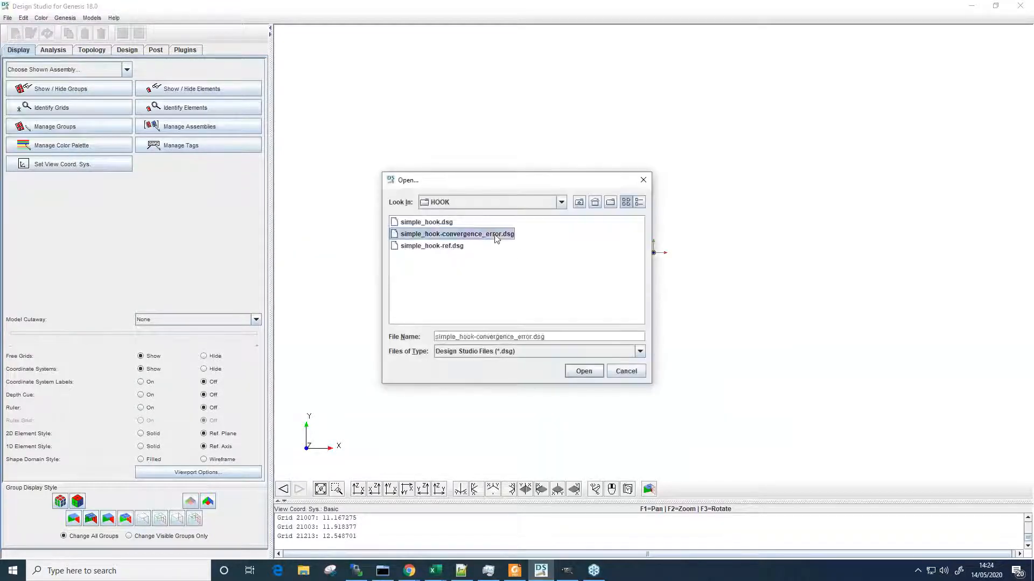
Run the Genesis analysis on the convergence error hook model
{"action": "key", "text": "F3"}
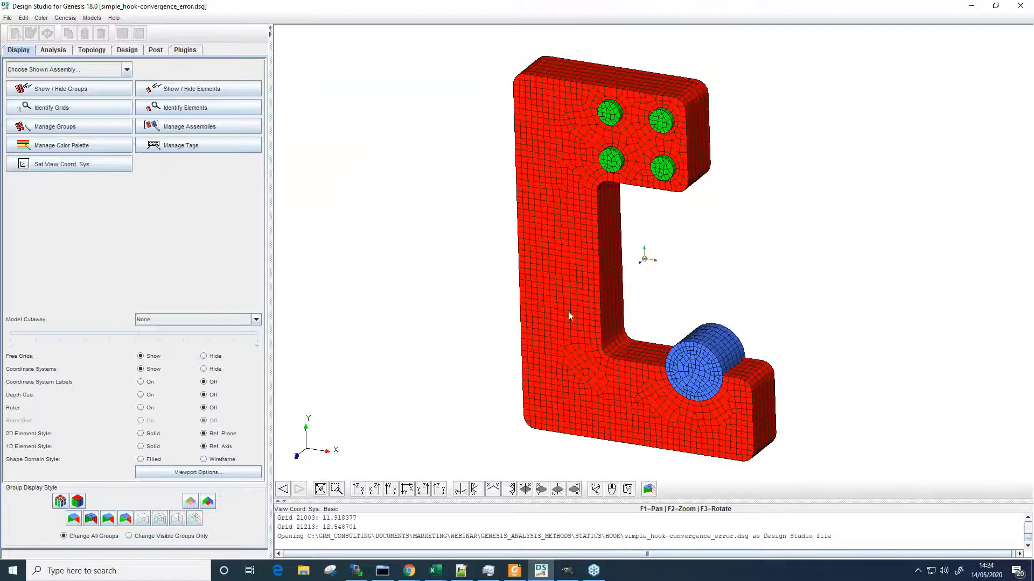
{"action": "left_click", "coordinate": [65, 17]}
{"action": "left_click", "coordinate": [70, 72]}
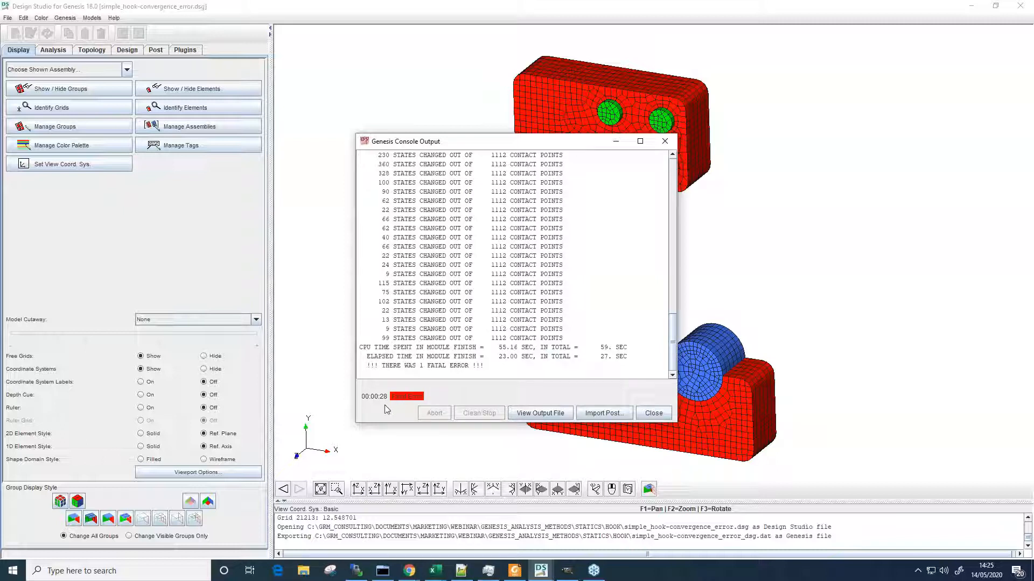
Open the run's output file and examine the error message following the last contact iteration
{"action": "left_click", "coordinate": [540, 410]}
{"action": "scroll", "coordinate": [452, 410], "scroll_direction": "down", "scroll_amount": 4}
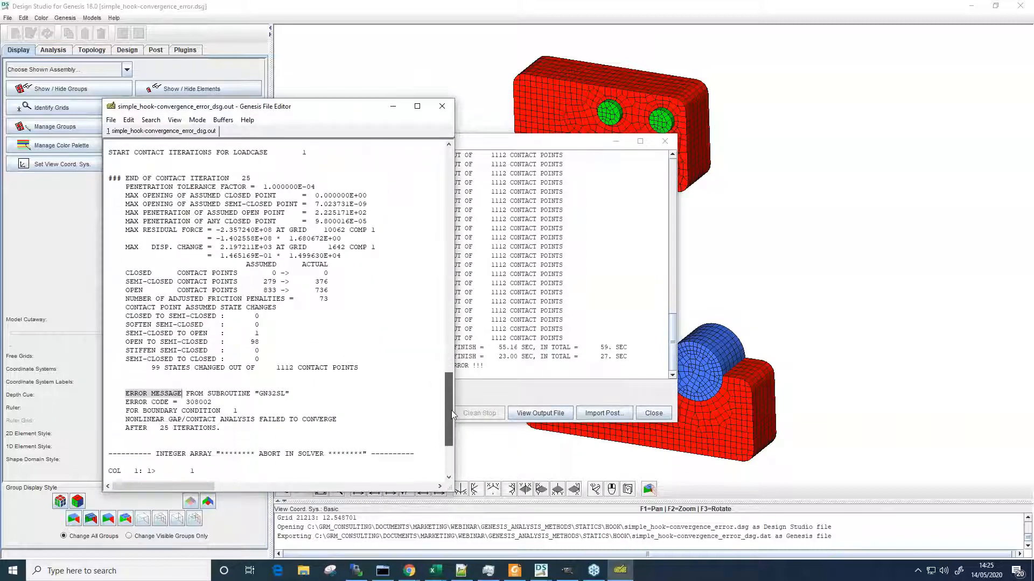
{"action": "left_click_drag", "start_coordinate": [336, 393], "coordinate": [273, 394]}
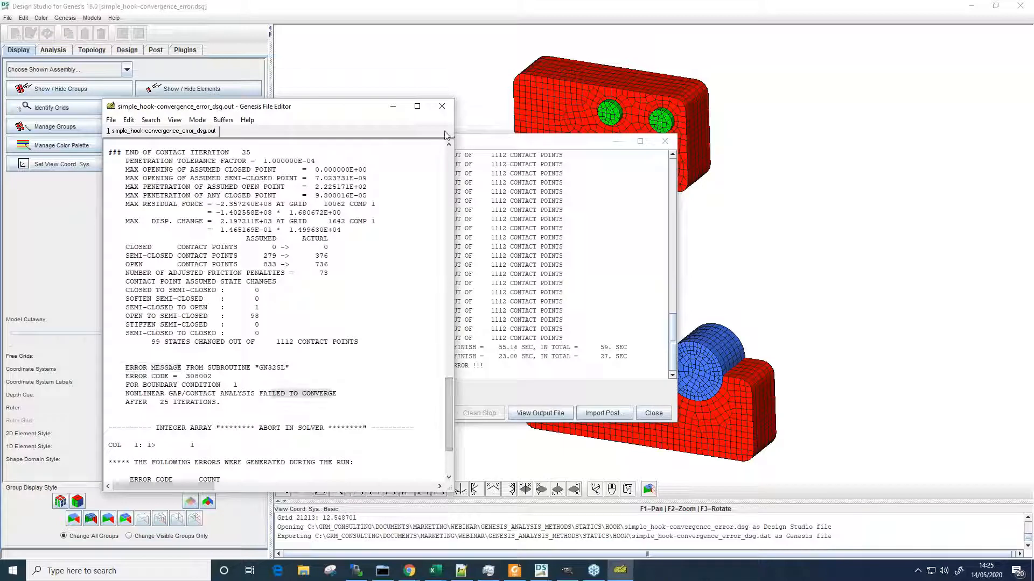
Close the output file and analysis console, then open the other parameters of the advanced analysis control in the Genesis options
{"action": "left_click", "coordinate": [442, 107]}
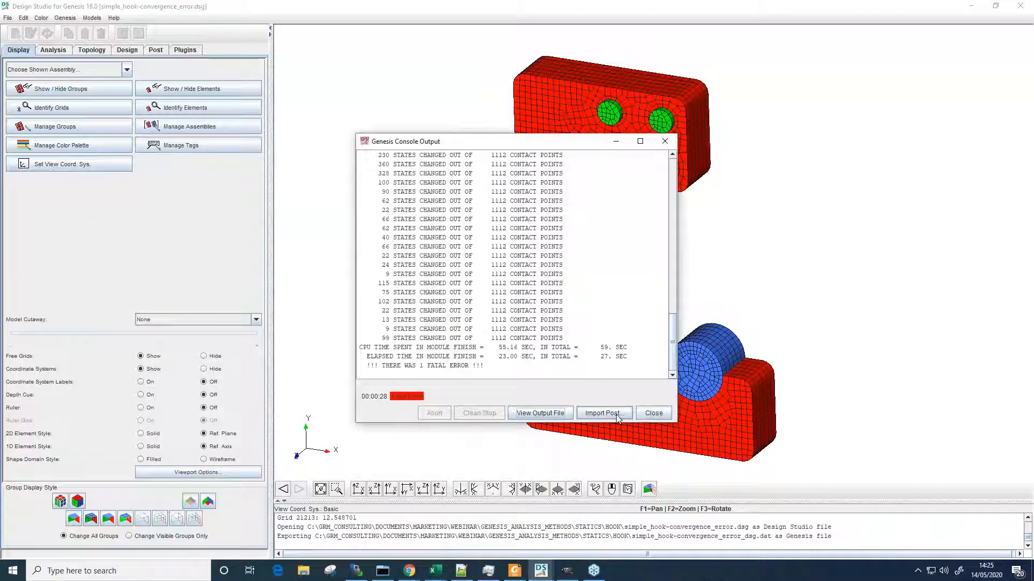
{"action": "left_click", "coordinate": [645, 416]}
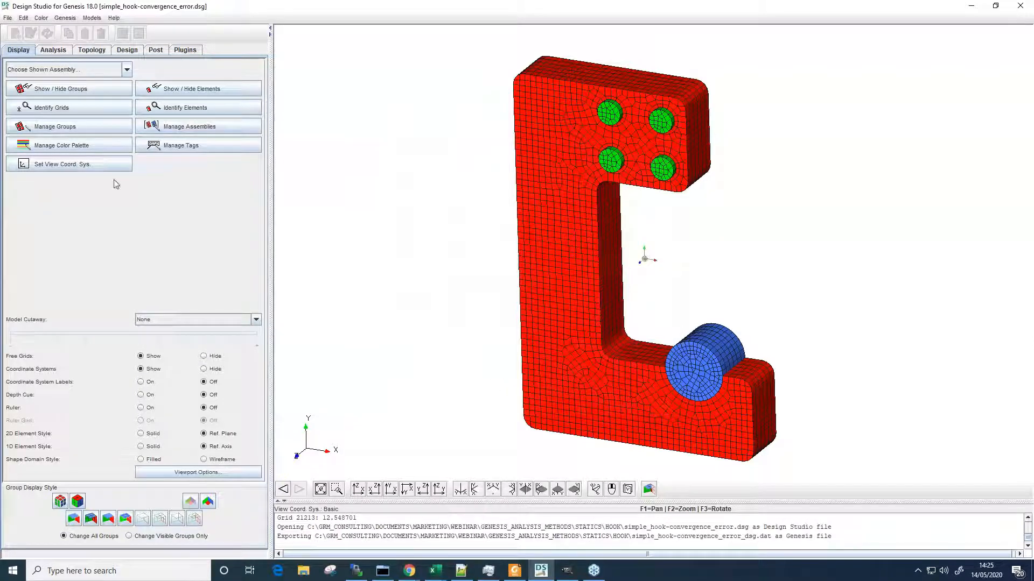
{"action": "left_click", "coordinate": [65, 18]}
{"action": "left_click", "coordinate": [75, 53]}
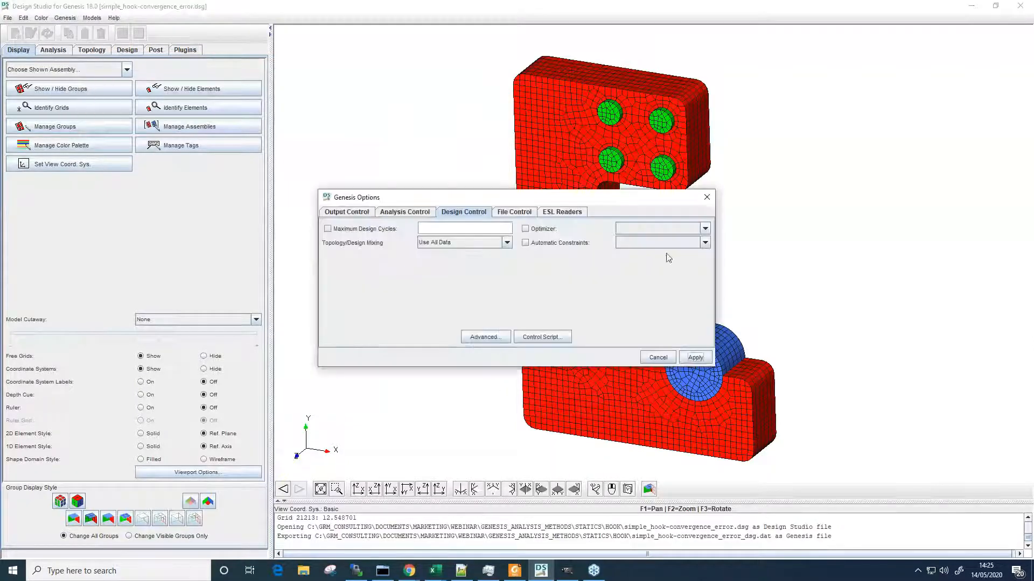
{"action": "left_click", "coordinate": [410, 215]}
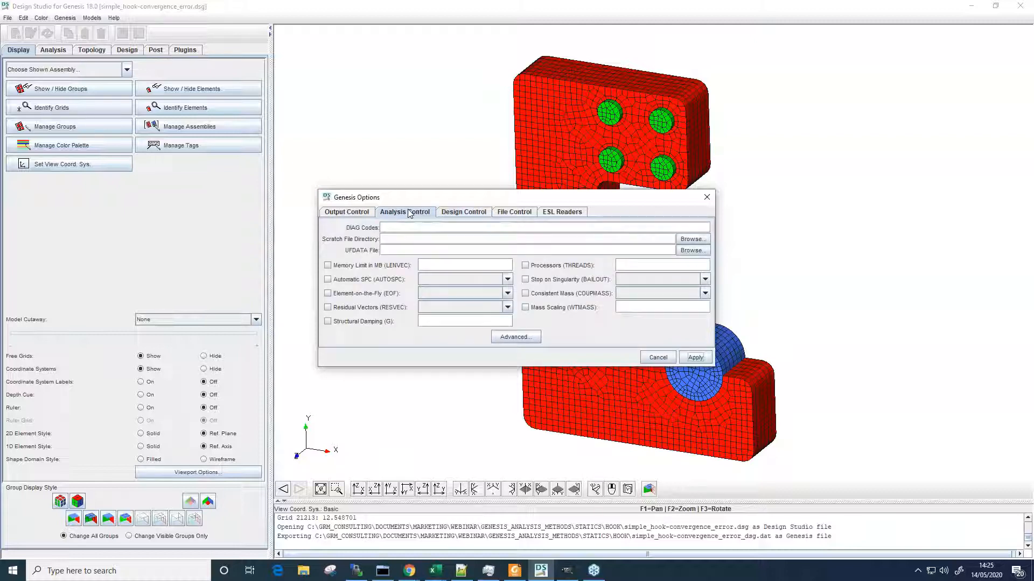
{"action": "left_click", "coordinate": [520, 338]}
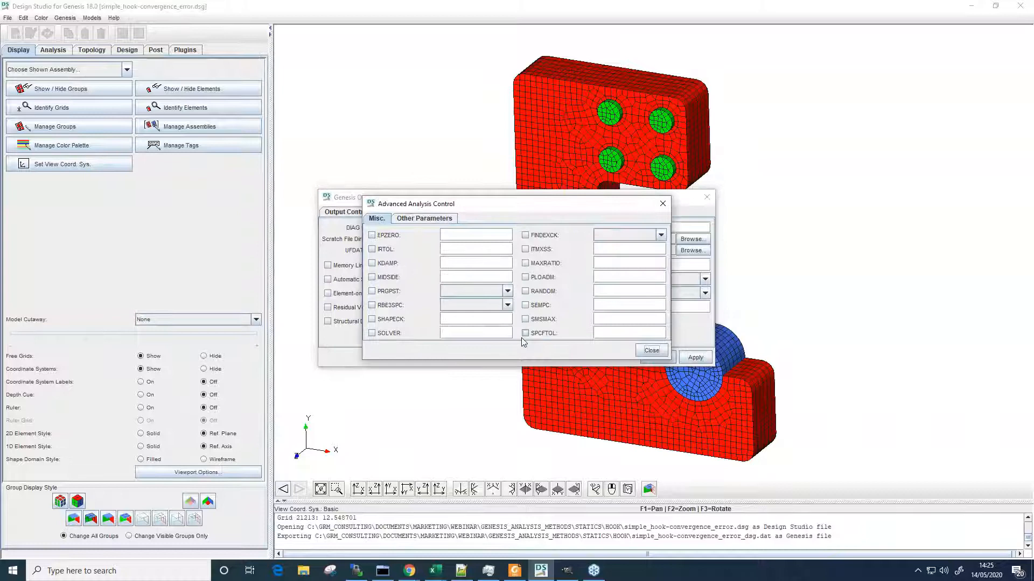
{"action": "left_click_drag", "start_coordinate": [445, 210], "coordinate": [467, 285]}
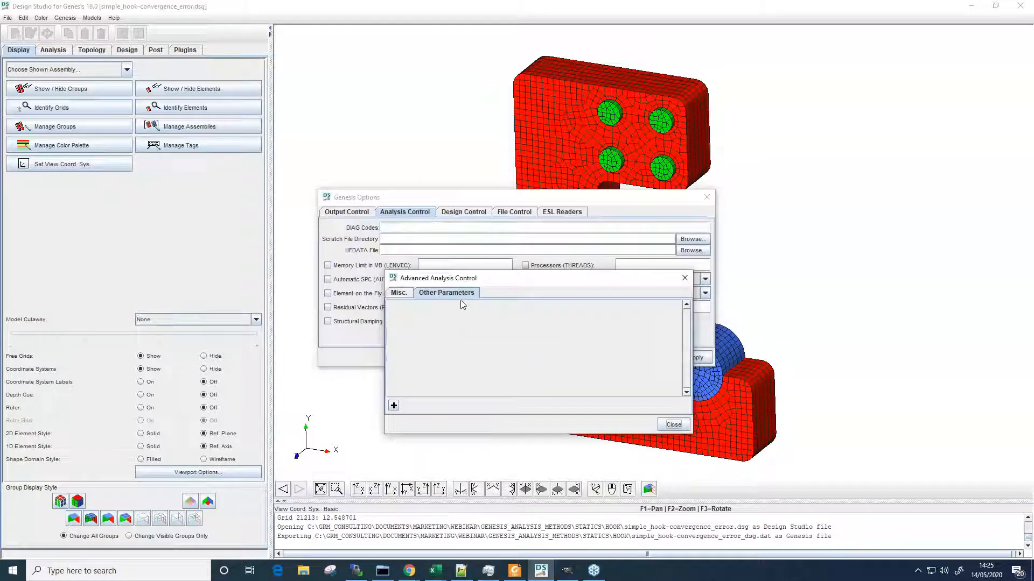
Add an analysis parameter named IPRM12 with the value 13
{"action": "left_click", "coordinate": [394, 406]}
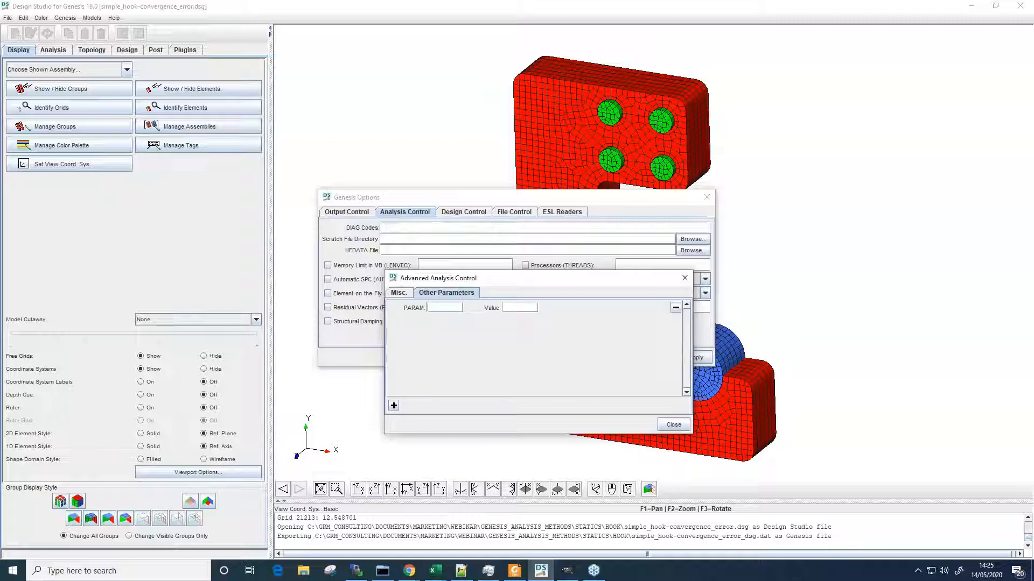
{"action": "type", "text": "PRM12"}
{"action": "type", "text": "3"}
{"action": "left_click", "coordinate": [512, 308]}
{"action": "type", "text": "13"}
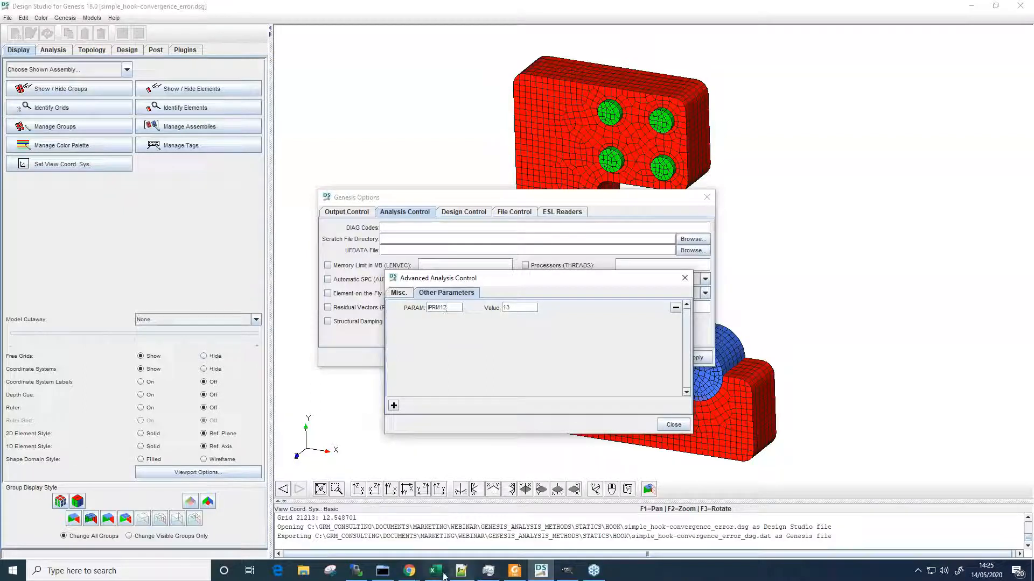
Check the parameter name against the Contact Parameter Discussion slide, return to Design Studio and apply the Genesis options
{"action": "left_click", "coordinate": [411, 573]}
{"action": "left_click", "coordinate": [446, 492]}
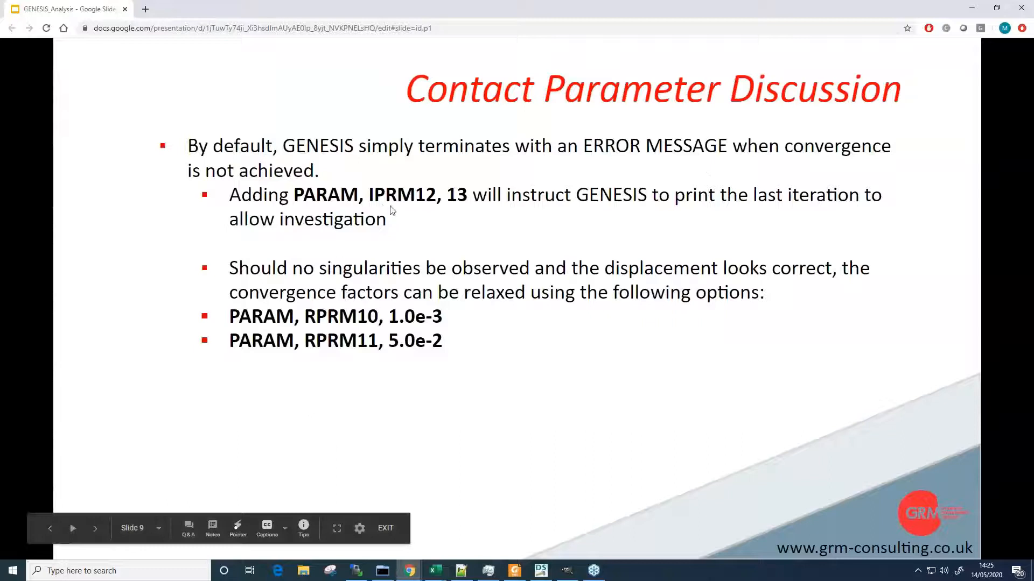
{"action": "left_click", "coordinate": [541, 578]}
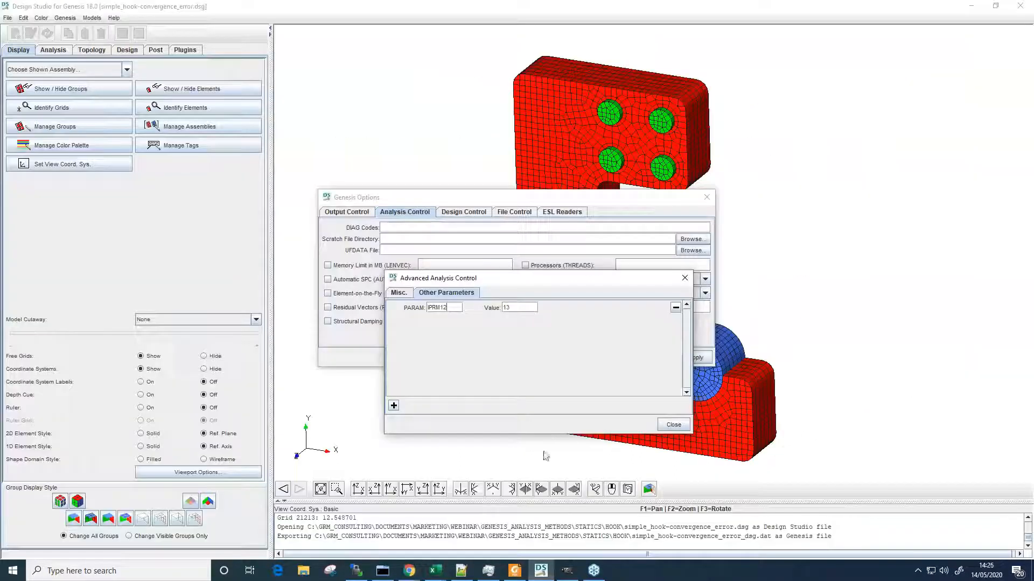
{"action": "left_click", "coordinate": [673, 424]}
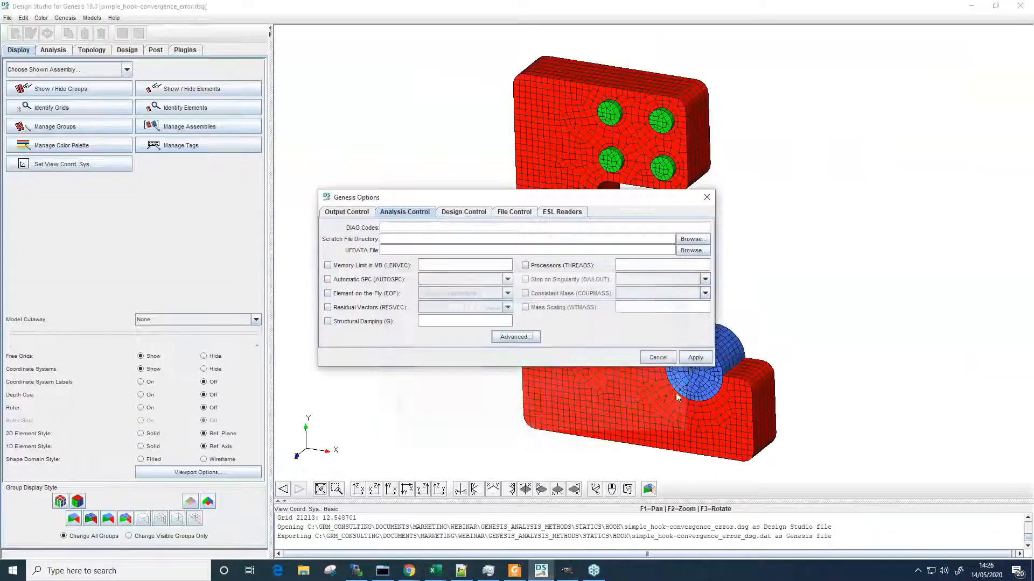
{"action": "left_click", "coordinate": [694, 358]}
Run a single analysis with the new parameter and import the results file simple_hook-convergence_error_dsg00.op2.gz
{"action": "left_click", "coordinate": [64, 18]}
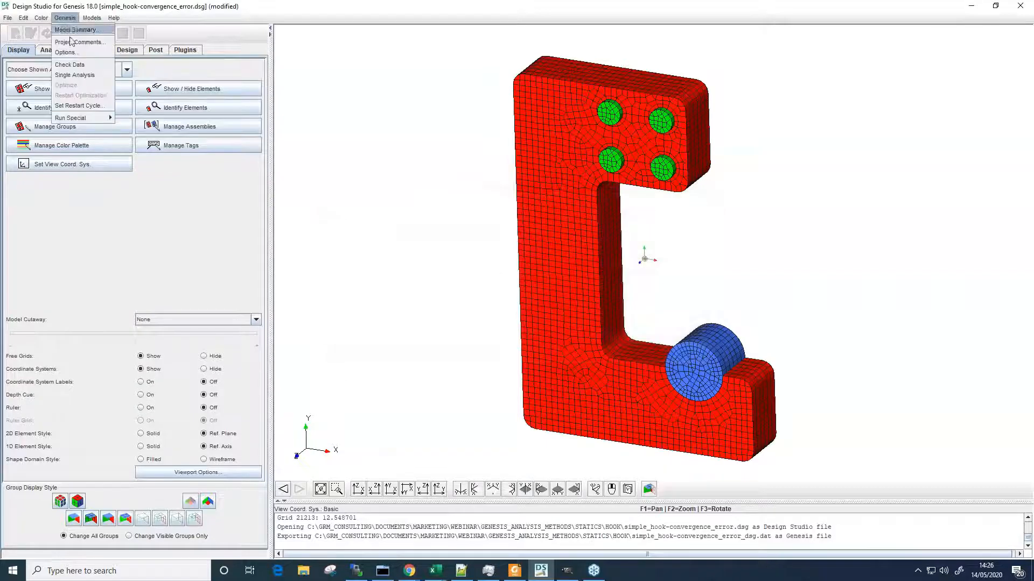
{"action": "left_click", "coordinate": [73, 74]}
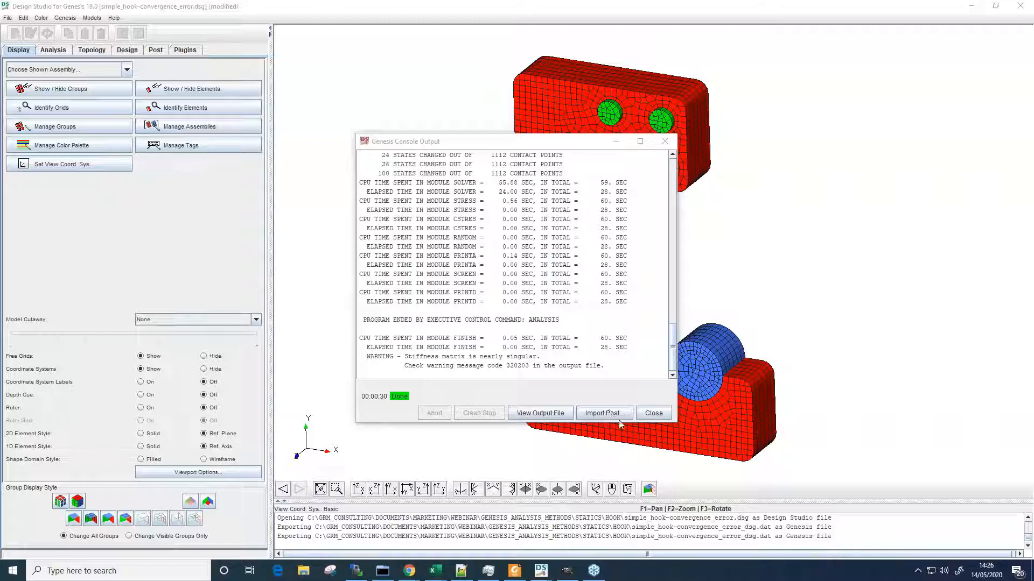
{"action": "left_click", "coordinate": [603, 413]}
{"action": "left_click", "coordinate": [516, 205]}
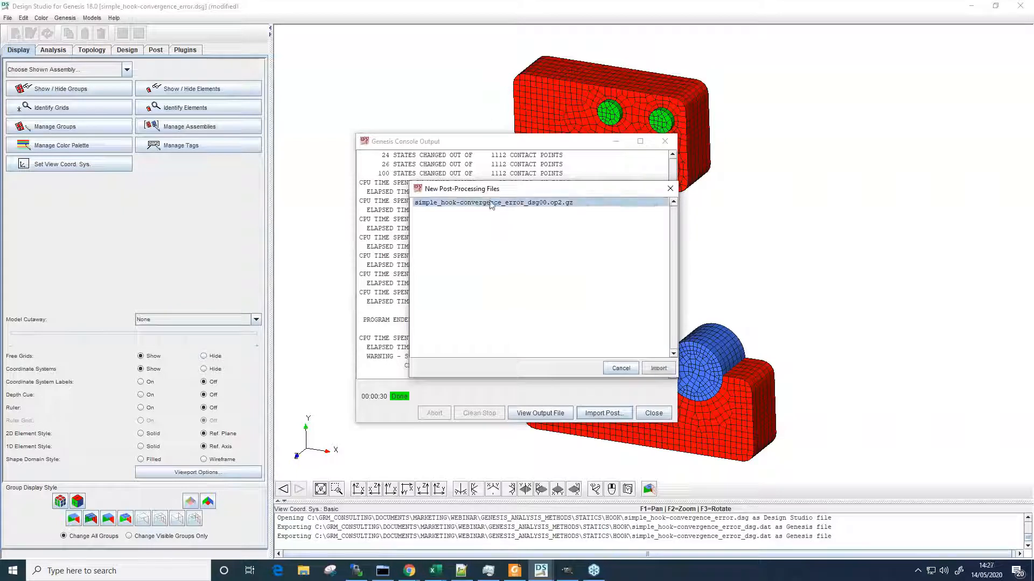
{"action": "left_click", "coordinate": [658, 368]}
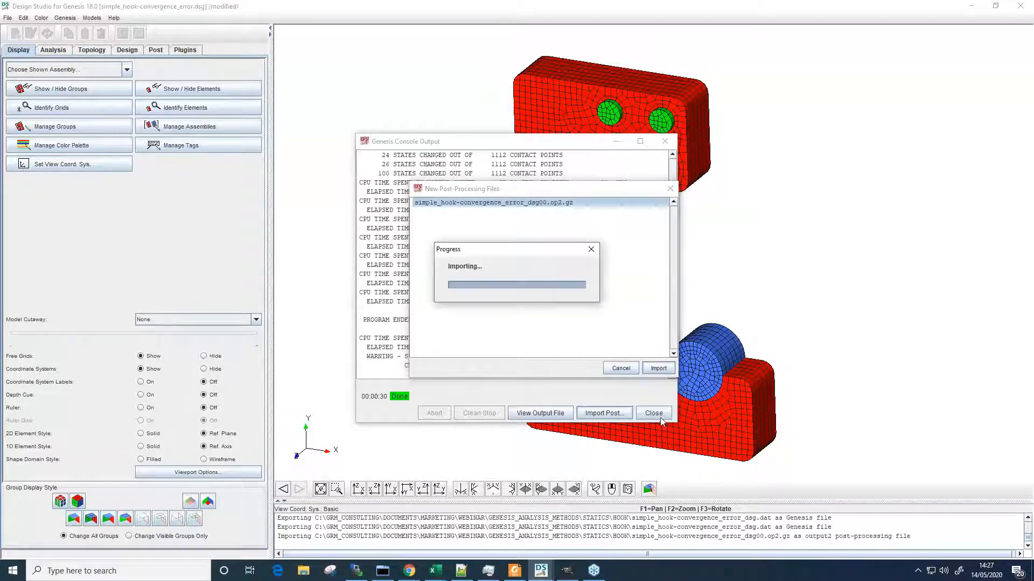
{"action": "left_click", "coordinate": [661, 417]}
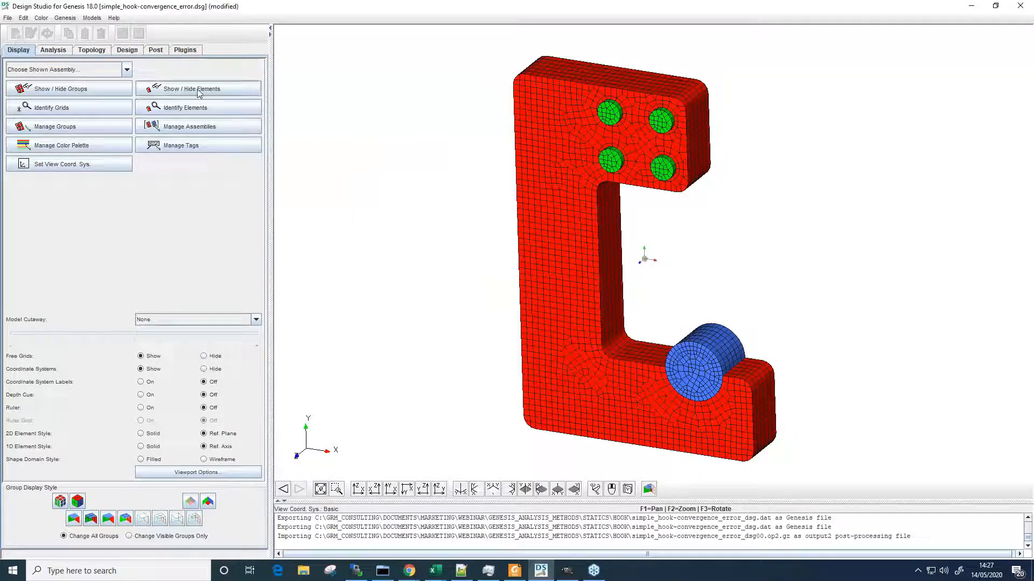
Plot the displacement as filled contours on the deformed mesh, animate it as a ramp and examine the motion around the four pins
{"action": "left_click", "coordinate": [157, 51]}
{"action": "left_click", "coordinate": [68, 87]}
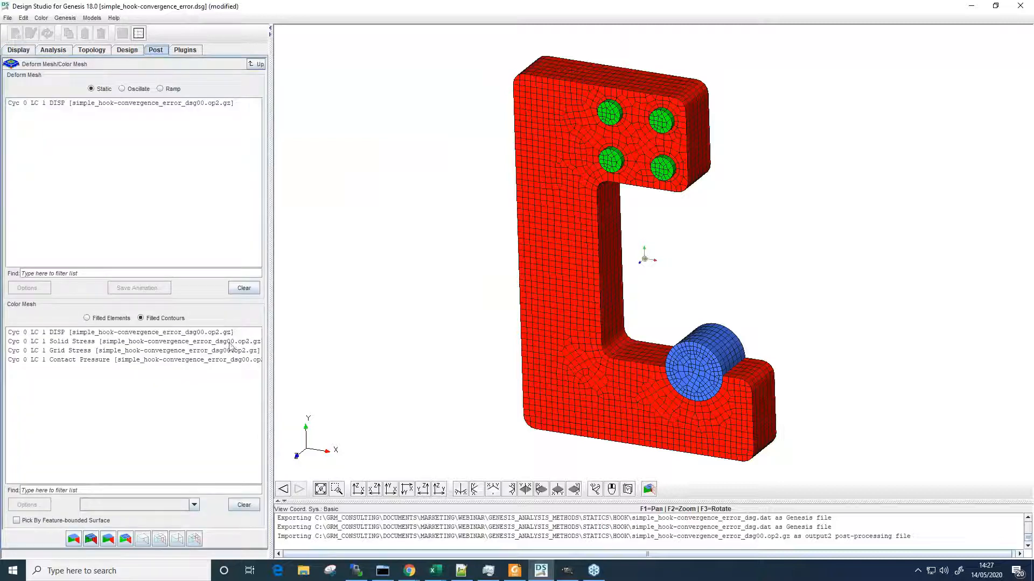
{"action": "left_click", "coordinate": [165, 338]}
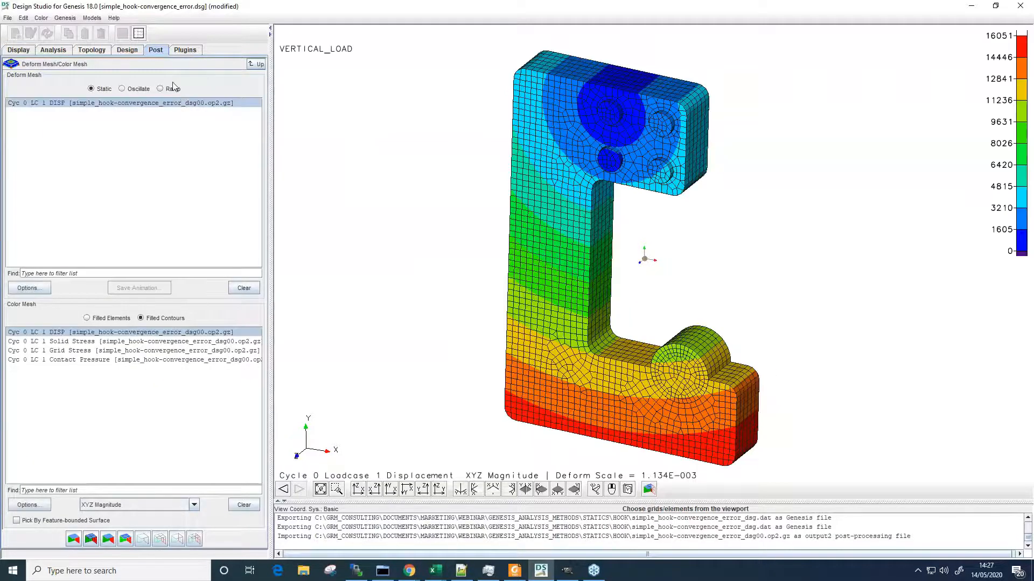
{"action": "left_click", "coordinate": [172, 88]}
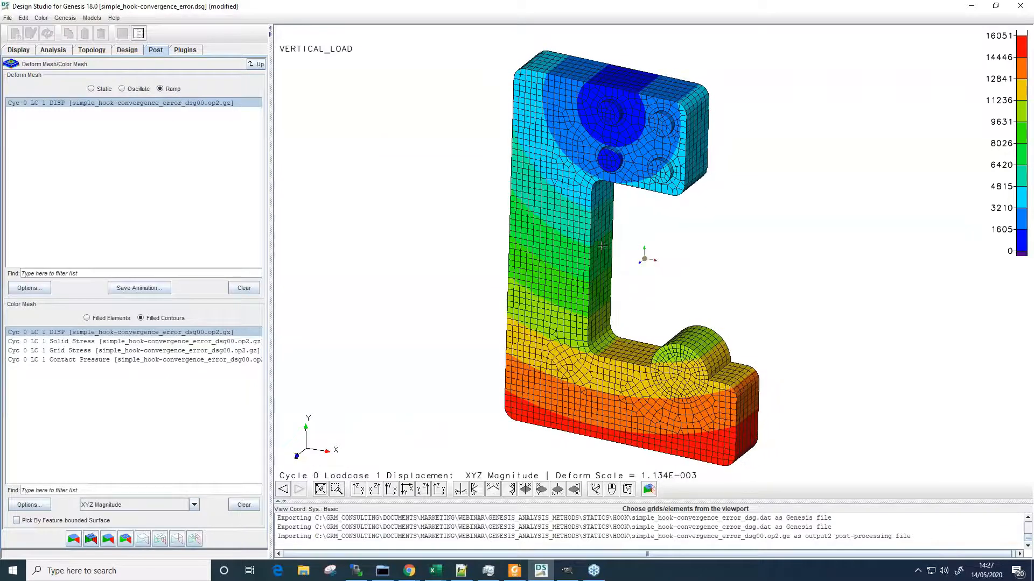
{"action": "scroll", "coordinate": [619, 104], "scroll_direction": "up", "scroll_amount": 5}
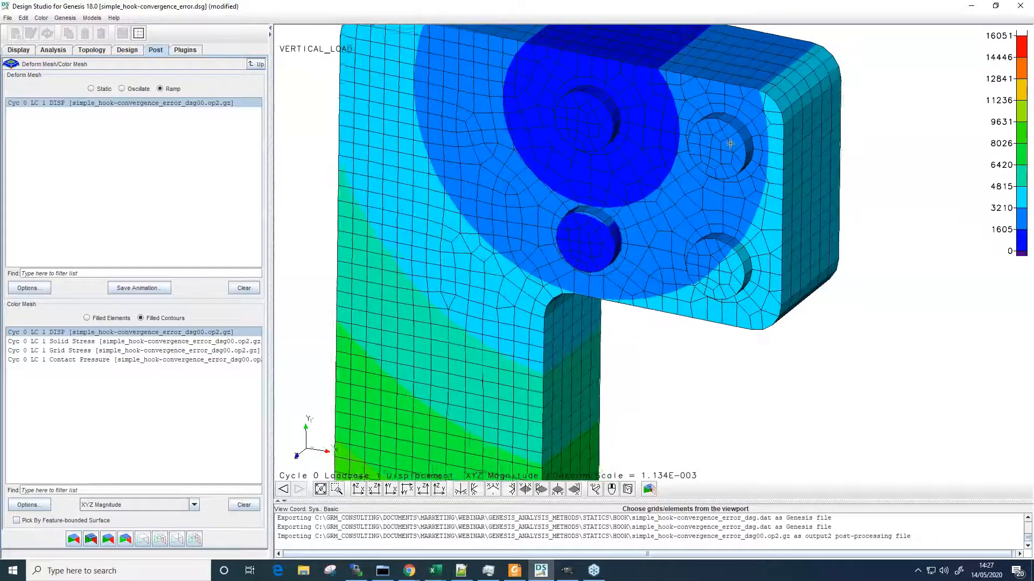
{"action": "mouse_move", "coordinate": [619, 240]}
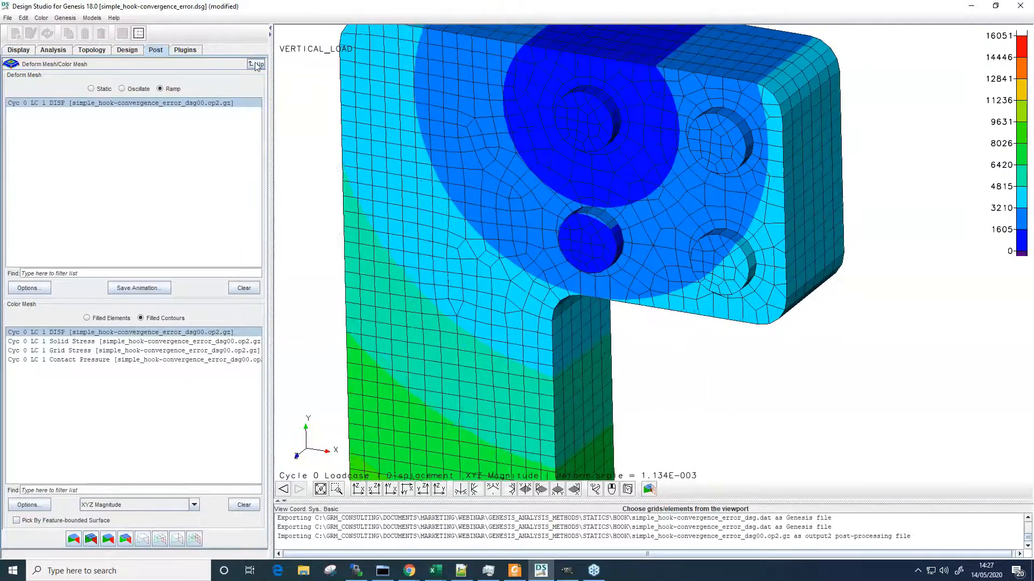
Leave the deformed plot, show the fixings grid-component set on the model and inspect which pins are constrained
{"action": "left_click", "coordinate": [257, 65]}
{"action": "left_click", "coordinate": [53, 50]}
{"action": "left_click", "coordinate": [129, 66]}
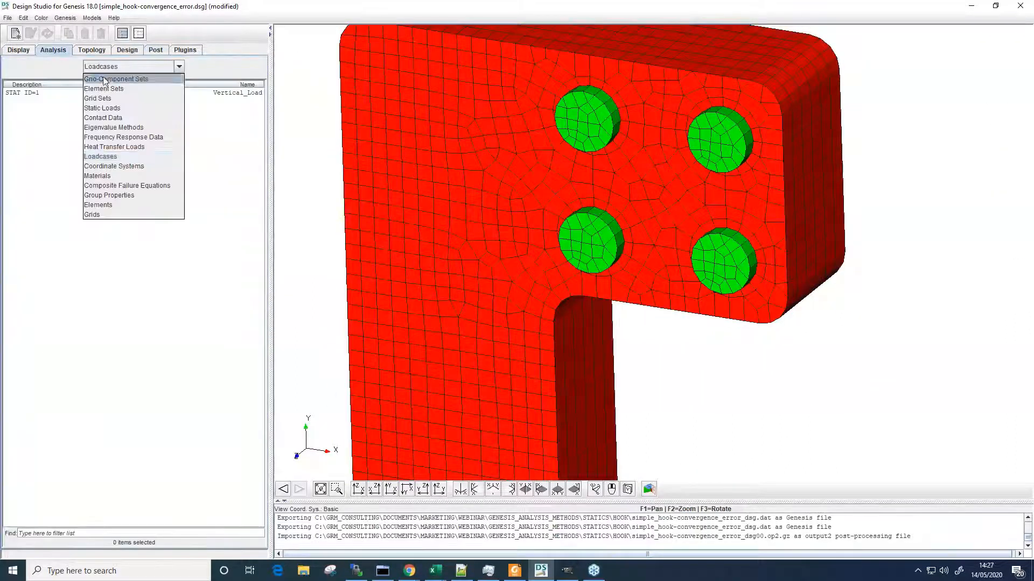
{"action": "left_click", "coordinate": [105, 77]}
{"action": "left_click", "coordinate": [66, 95]}
{"action": "scroll", "coordinate": [716, 296], "scroll_direction": "down", "scroll_amount": 5}
{"action": "middle_click_drag", "start_coordinate": [657, 196], "coordinate": [663, 212]}
{"action": "scroll", "coordinate": [663, 212], "scroll_direction": "up", "scroll_amount": 3}
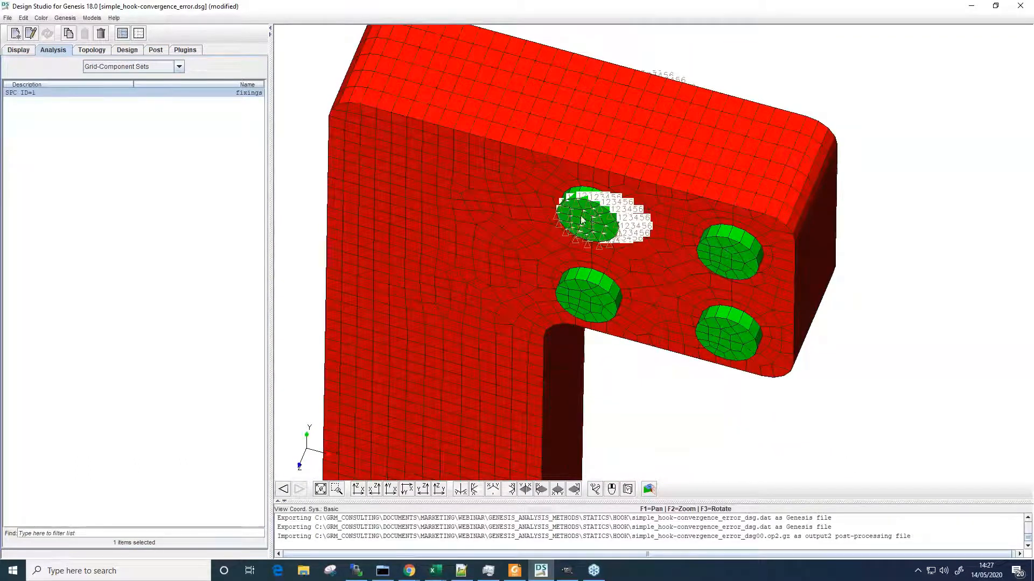
Edit the fixings set to constrain components 123456 on the end-face grids of the three remaining green pins
{"action": "double_click", "coordinate": [64, 95]}
{"action": "left_click", "coordinate": [113, 90]}
{"action": "left_click", "coordinate": [598, 303]}
{"action": "left_click", "coordinate": [719, 341]}
{"action": "left_click", "coordinate": [733, 265]}
{"action": "middle_click_drag", "start_coordinate": [751, 224], "coordinate": [653, 375]}
{"action": "left_click", "coordinate": [699, 286]}
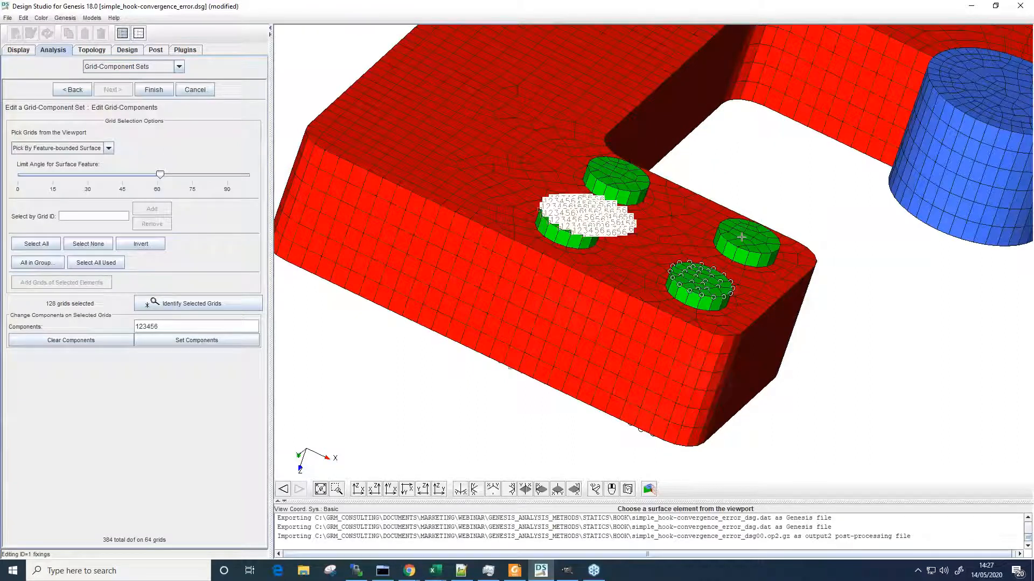
{"action": "left_click", "coordinate": [625, 181]}
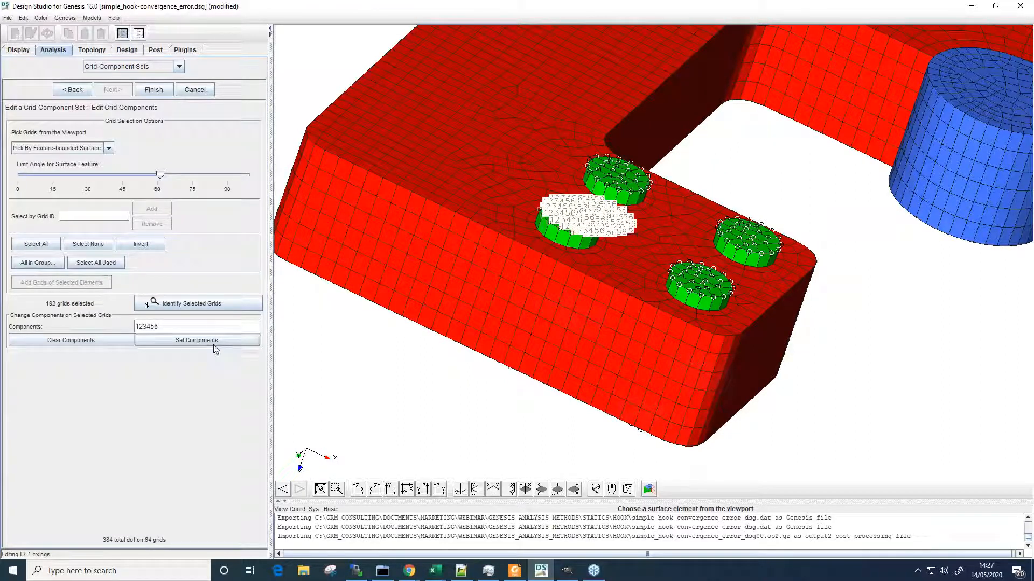
{"action": "left_click", "coordinate": [237, 340]}
{"action": "left_click", "coordinate": [154, 90]}
Rerun the single analysis with the corrected fixings, import its new op2 results file and close the console
{"action": "left_click", "coordinate": [65, 18]}
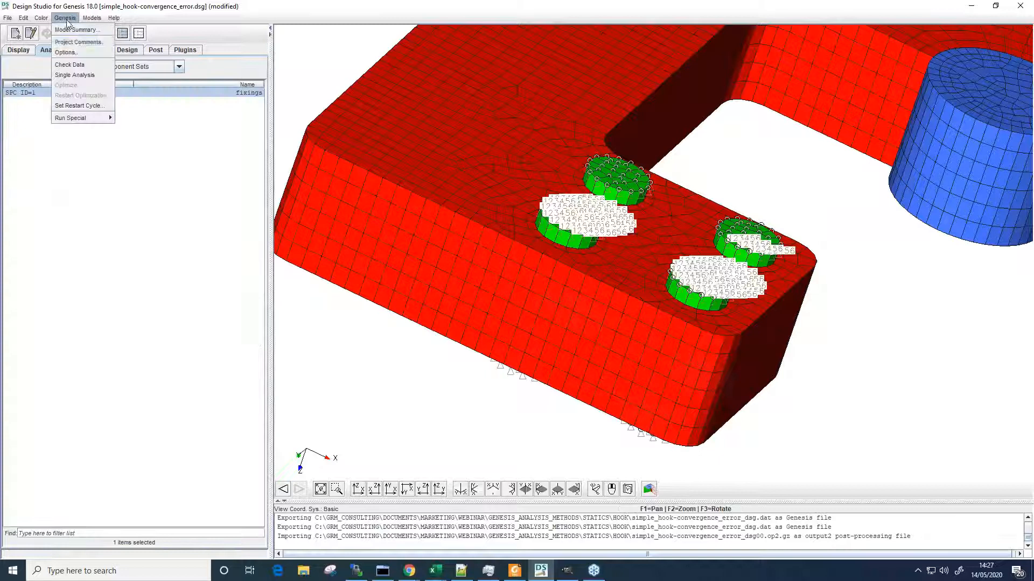
{"action": "left_click", "coordinate": [75, 74]}
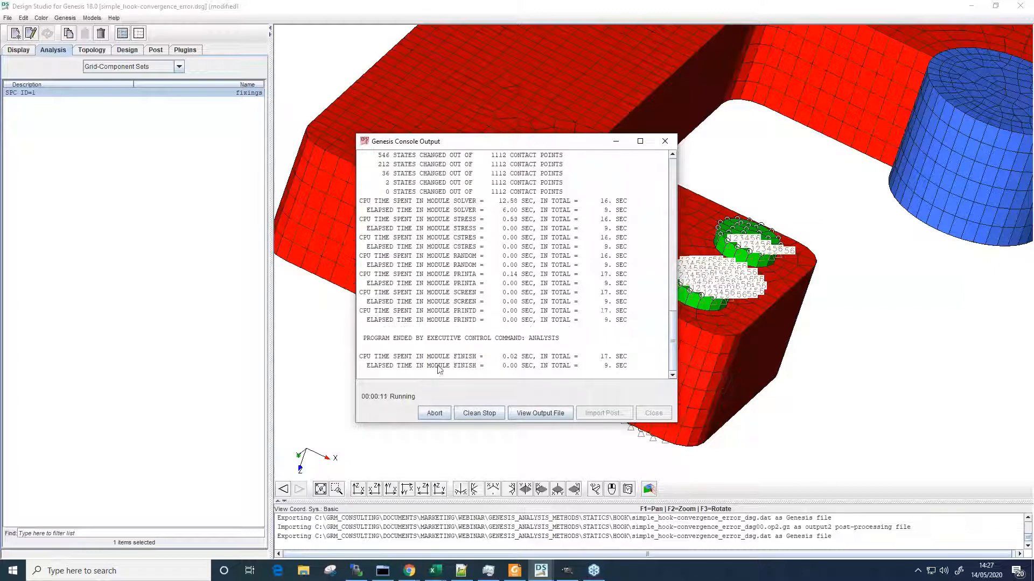
{"action": "left_click", "coordinate": [587, 413]}
{"action": "left_click", "coordinate": [500, 205]}
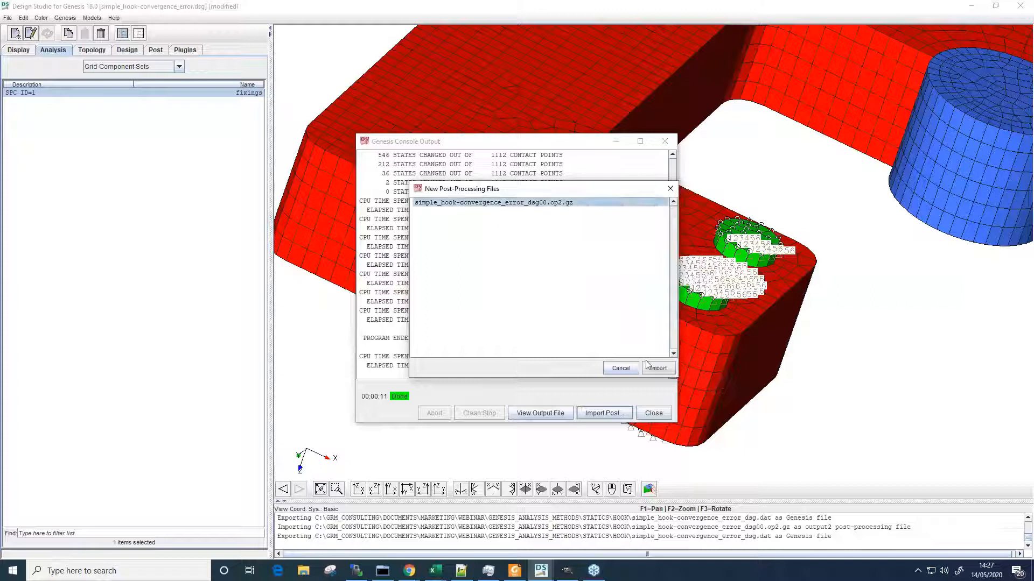
{"action": "left_click", "coordinate": [651, 369]}
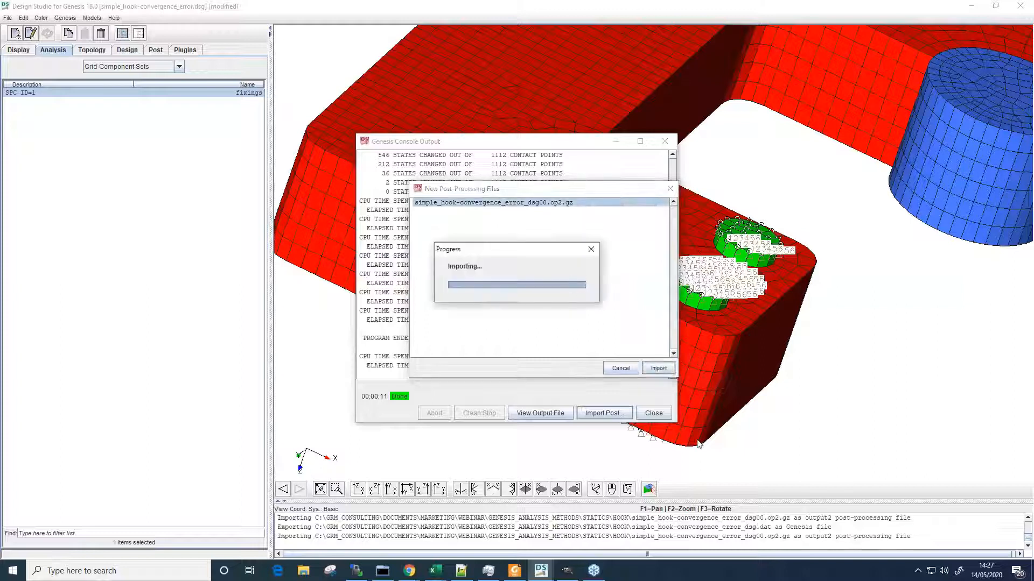
{"action": "left_click", "coordinate": [660, 416]}
Plot the newly imported displacement result on the deformed mesh and examine the whole hook
{"action": "left_click", "coordinate": [159, 52]}
{"action": "left_click", "coordinate": [68, 88]}
{"action": "left_click", "coordinate": [69, 369]}
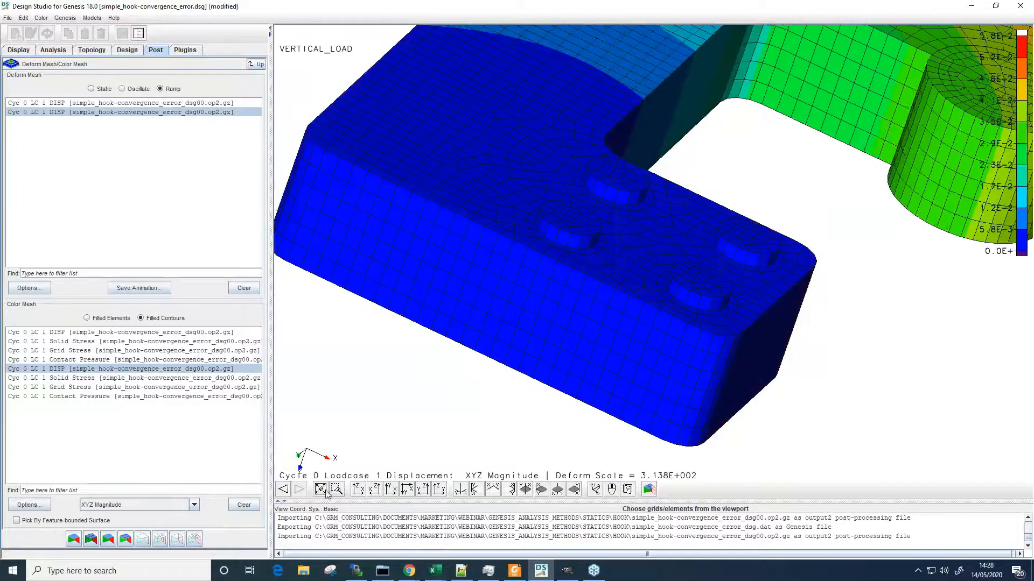
{"action": "left_click", "coordinate": [326, 490]}
{"action": "middle_click_drag", "start_coordinate": [508, 274], "coordinate": [572, 249]}
{"action": "scroll", "coordinate": [520, 234], "scroll_direction": "down", "scroll_amount": 4}
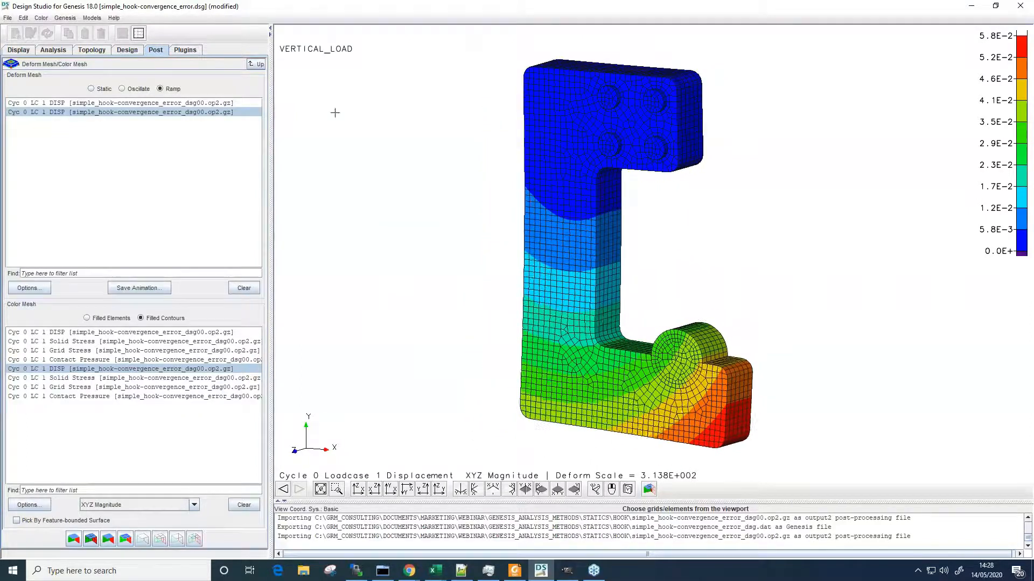
Leave the displacement plot and switch to the Contact Parameter Discussion slide in the browser
{"action": "left_click", "coordinate": [258, 64]}
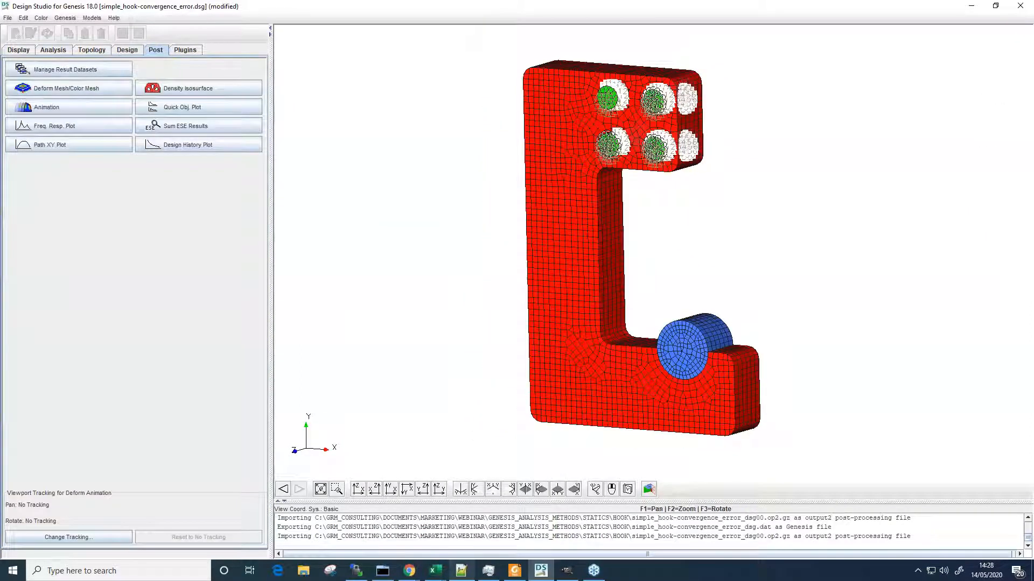
{"action": "mouse_move", "coordinate": [437, 565]}
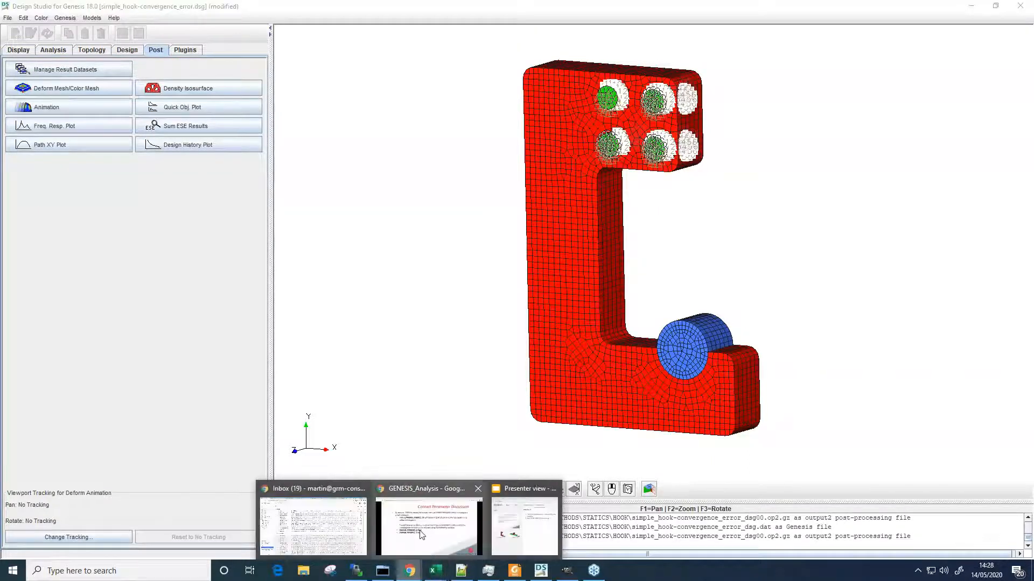
{"action": "left_click", "coordinate": [421, 533]}
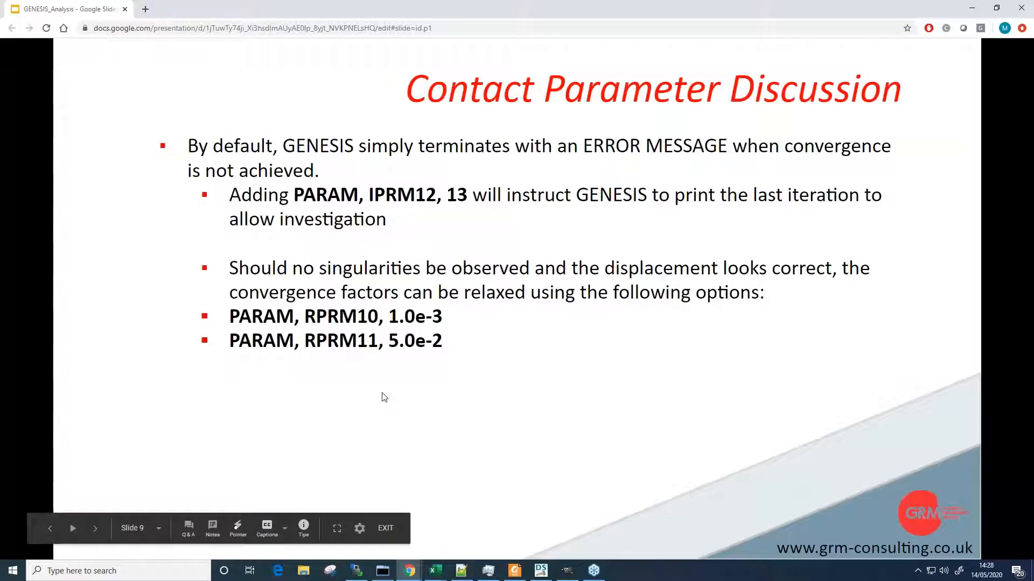